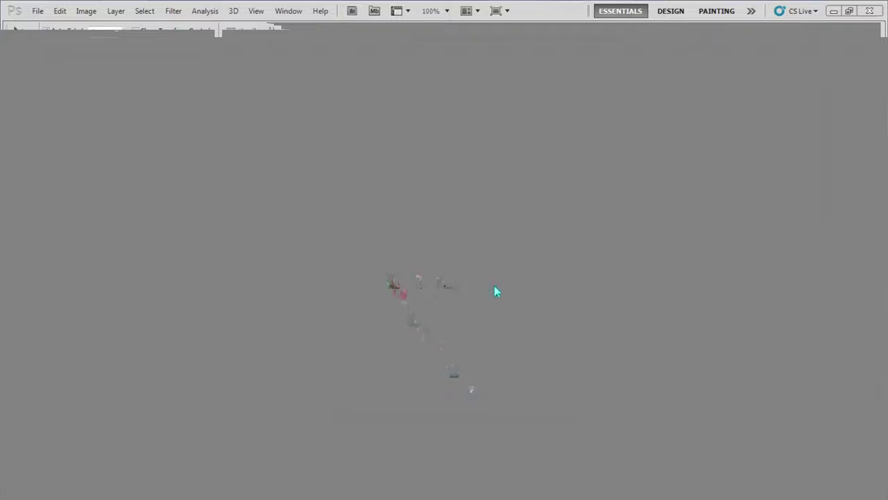
# Step: Zoom the apple photo to 190% and pan to recentre the apple
pyautogui.keyDown('alt'); pyautogui.scroll(2, 496, 292); pyautogui.keyUp('alt')
pyautogui.keyDown('alt'); pyautogui.scroll(3, 493, 293); pyautogui.keyUp('alt')
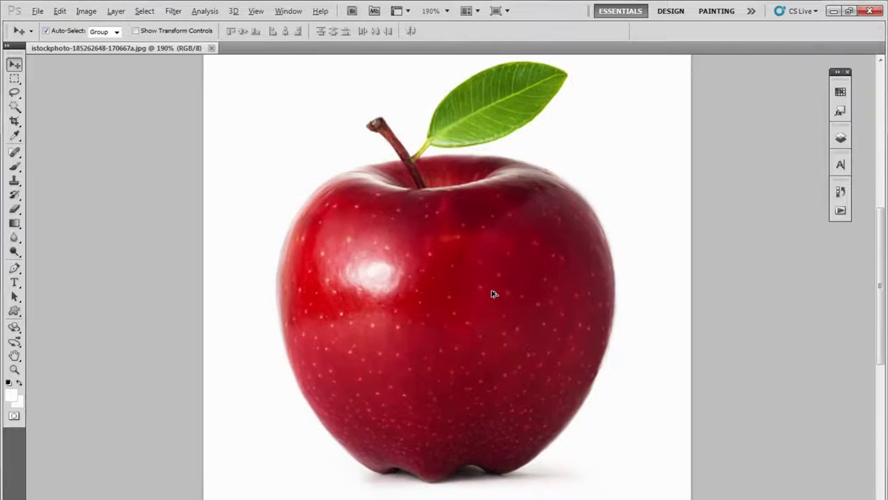
pyautogui.moveTo(442, 319); pyautogui.dragTo(383, 293)
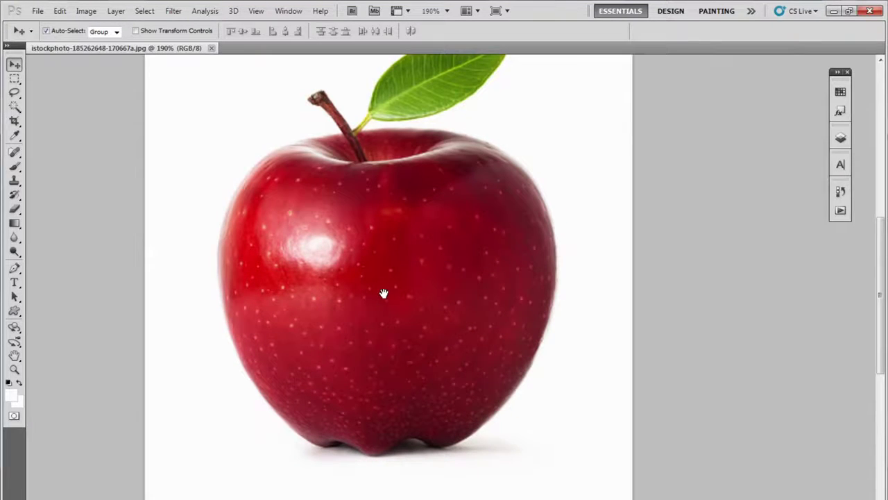
pyautogui.click(86, 11)
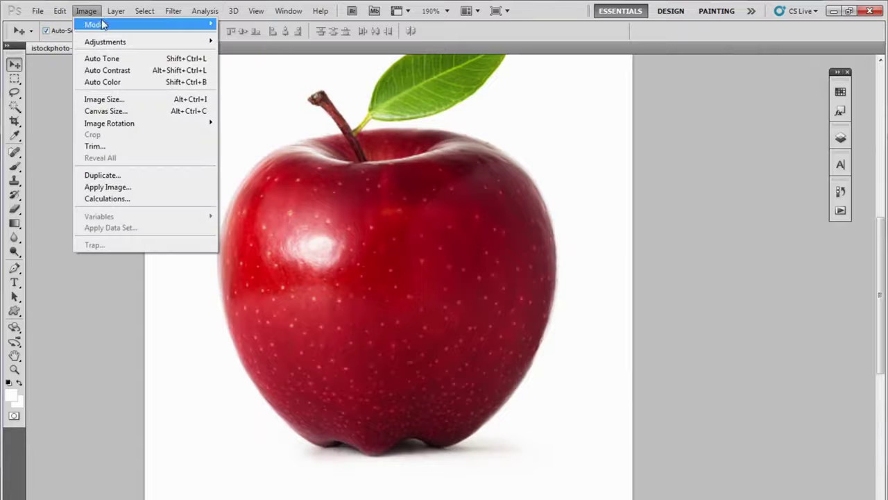
# Step: Resize the image to 1500 pixels wide at 300 pixels per inch
pyautogui.click(196, 103)
pyautogui.click(438, 212)
pyautogui.click(447, 234)
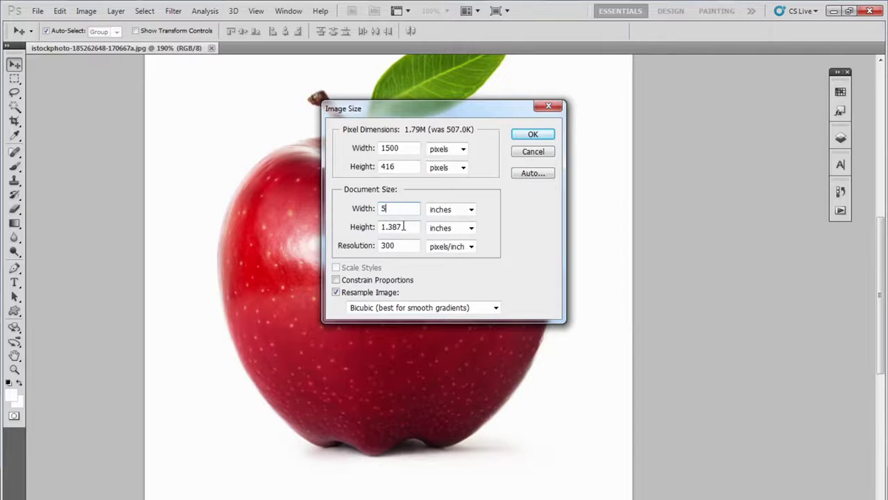
pyautogui.click(524, 136)
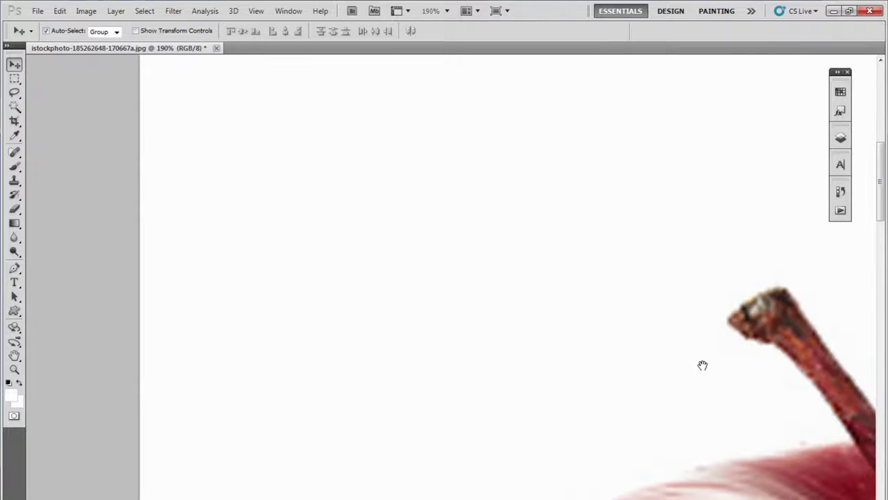
# Step: Pan over the enlarged apple and zoom out to 50% to see it whole
pyautogui.moveTo(725, 362); pyautogui.dragTo(479, 305)
pyautogui.moveTo(561, 353); pyautogui.dragTo(459, 253)
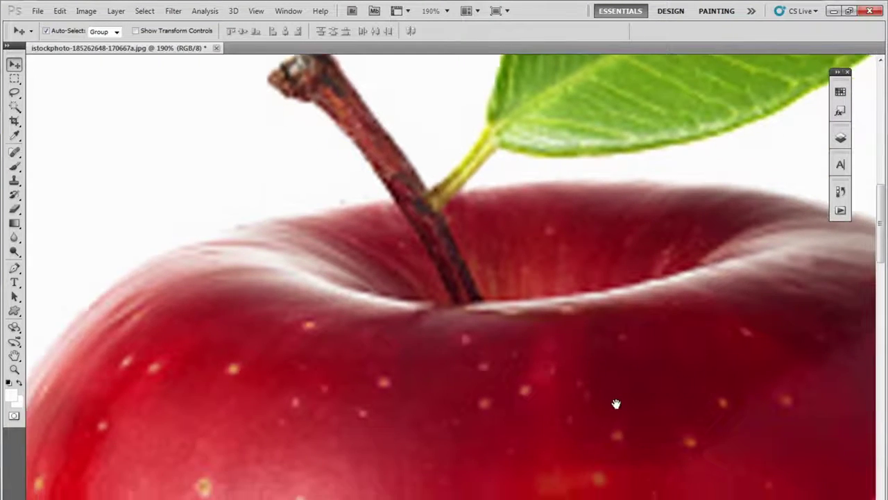
pyautogui.moveTo(615, 405); pyautogui.dragTo(524, 287)
pyautogui.moveTo(465, 290); pyautogui.dragTo(425, 282)
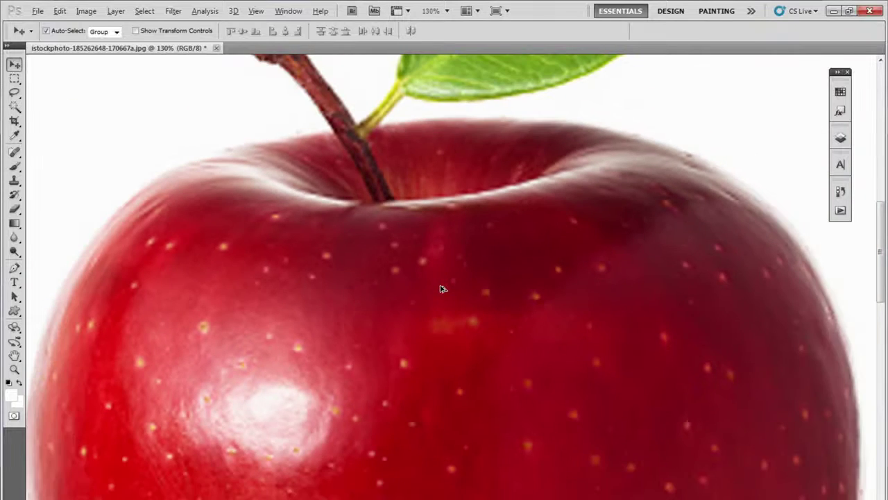
pyautogui.scroll(-2, 425, 283)
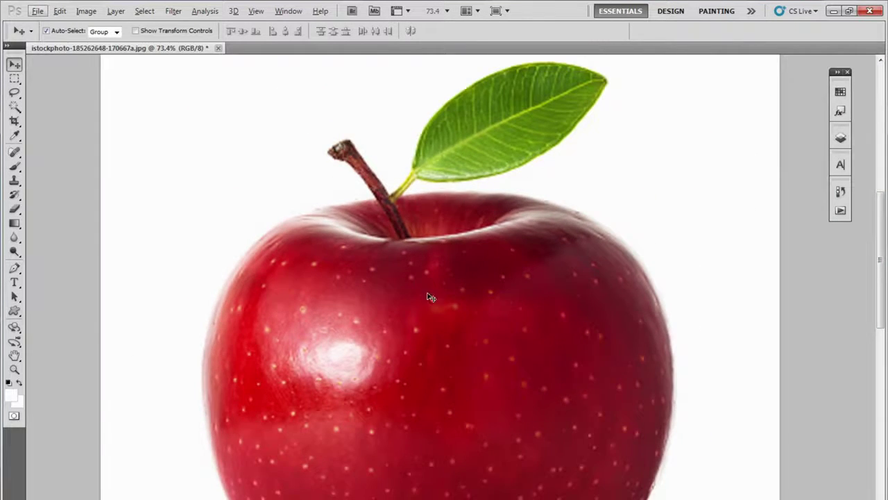
pyautogui.scroll(-1, 430, 297)
pyautogui.scroll(-1, 454, 353)
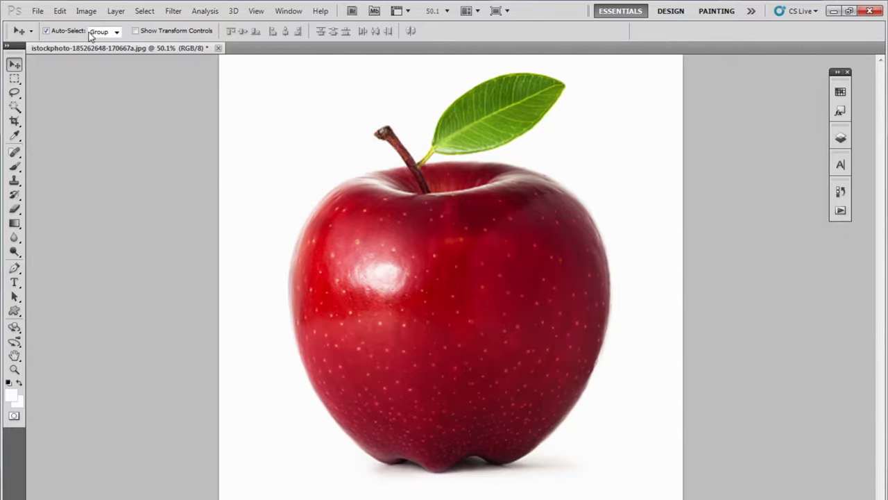
pyautogui.click(14, 108)
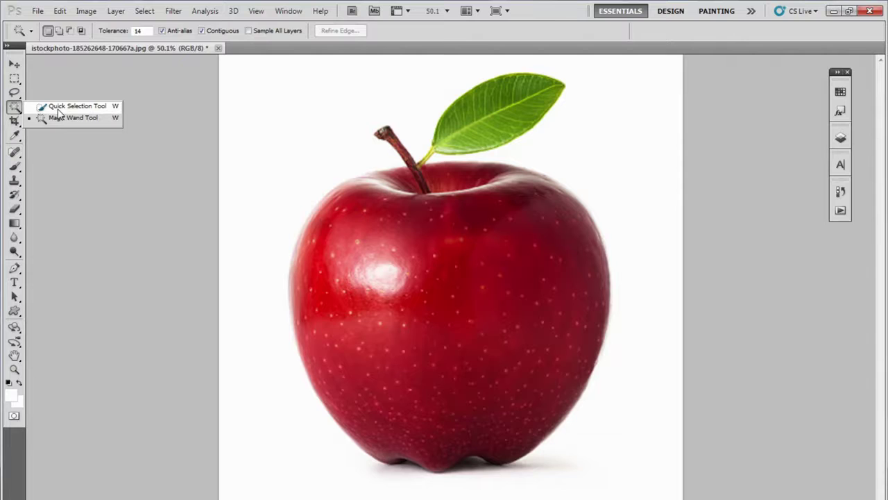
# Step: Select the apple body up to its top edge with the Quick Selection tool
pyautogui.click(57, 107)
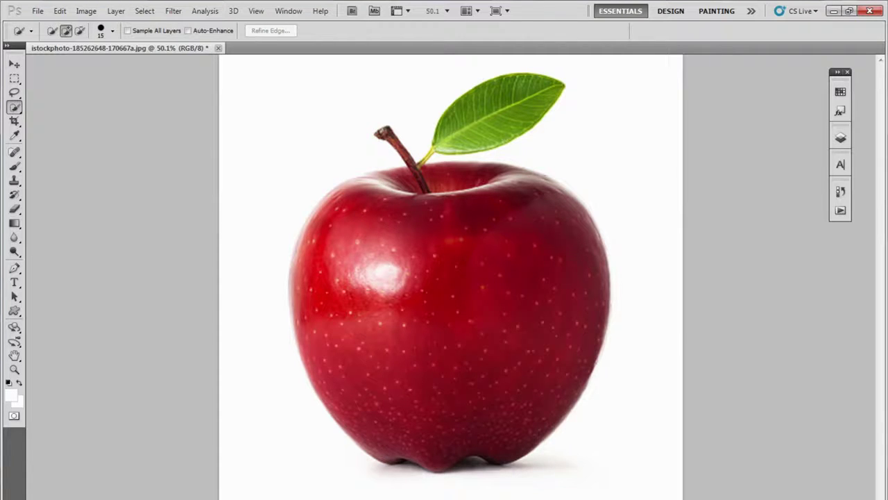
pyautogui.moveTo(352, 298)
pyautogui.mouseDown()
pyautogui.moveTo(469, 176)
pyautogui.moveTo(460, 174)
pyautogui.mouseUp()
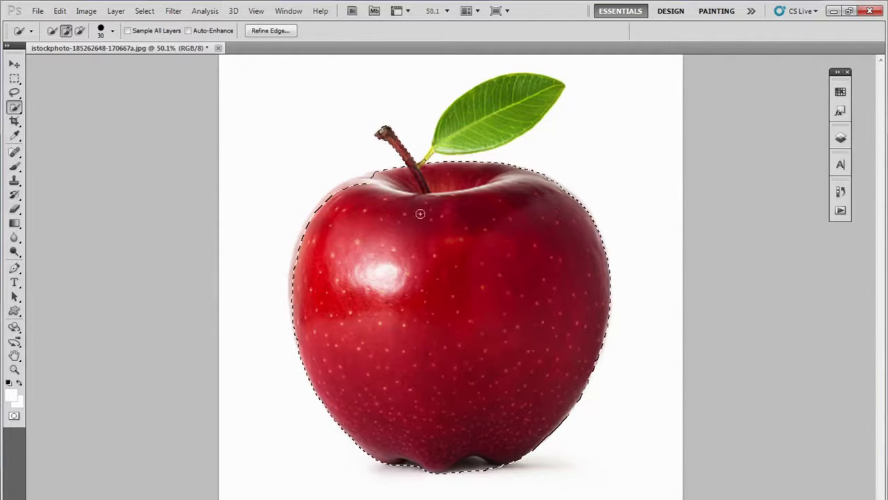
pyautogui.keyDown('alt'); pyautogui.scroll(1, 402, 208); pyautogui.keyUp('alt')
pyautogui.keyDown('alt'); pyautogui.scroll(2, 374, 212); pyautogui.keyUp('alt')
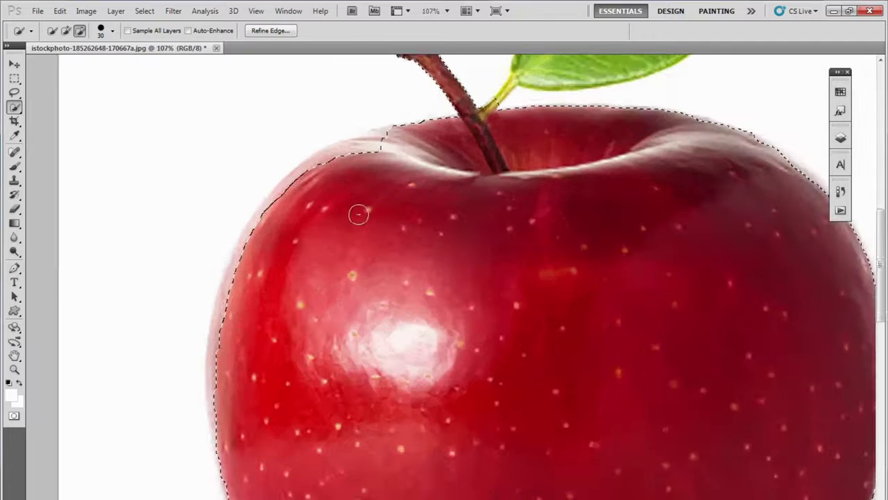
pyautogui.keyDown('alt'); pyautogui.scroll(1, 358, 214); pyautogui.keyUp('alt')
pyautogui.scroll(3, 347, 217)
pyautogui.moveTo(373, 282); pyautogui.dragTo(378, 258)
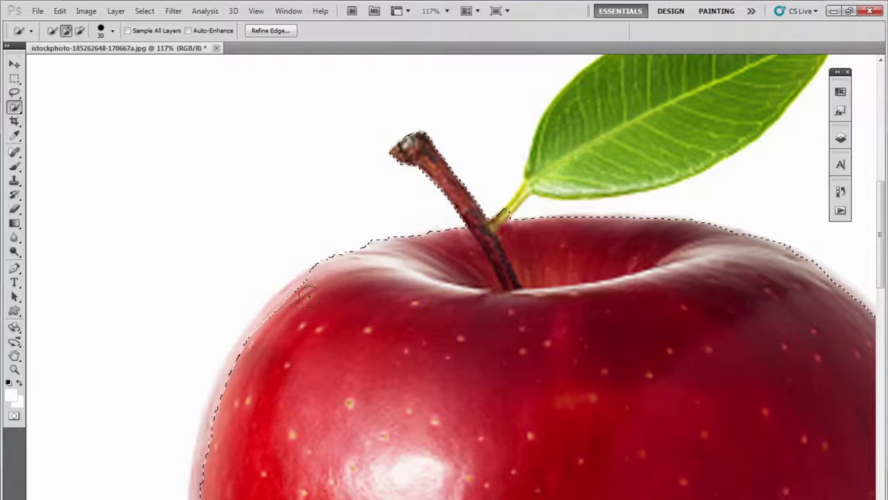
pyautogui.moveTo(307, 295)
pyautogui.mouseDown()
pyautogui.moveTo(256, 341)
pyautogui.moveTo(215, 400)
pyautogui.mouseUp()
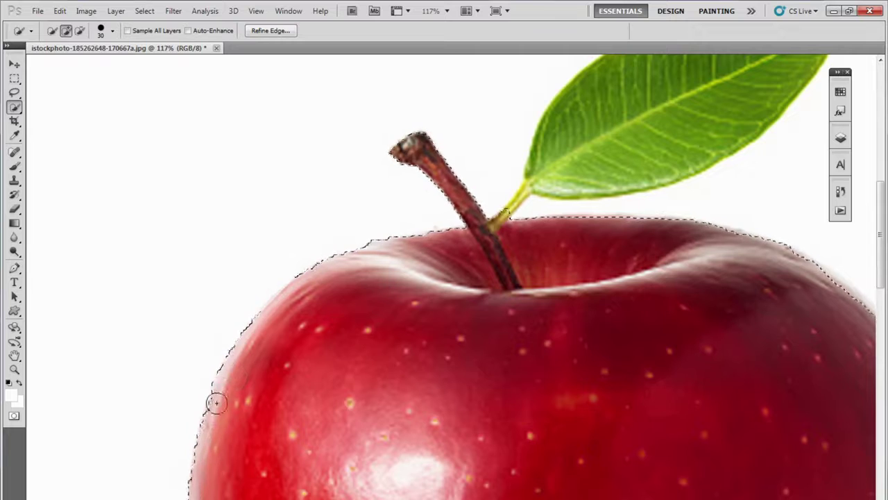
# Step: Trim the upper-right edge and add the stem and leaf using a size-8 brush
pyautogui.scroll(-5, 205, 368)
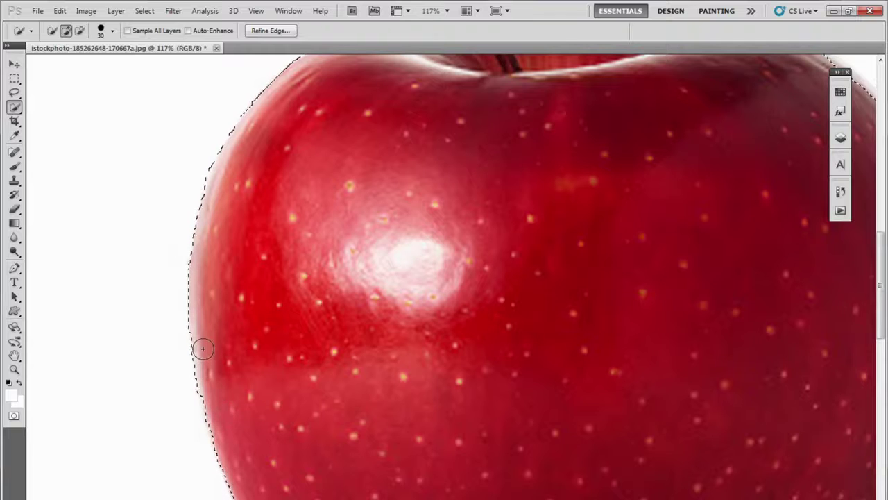
pyautogui.scroll(-2, 215, 292)
pyautogui.scroll(-2, 331, 389)
pyautogui.scroll(-4, 277, 312)
pyautogui.hscroll(5, 188, 201)
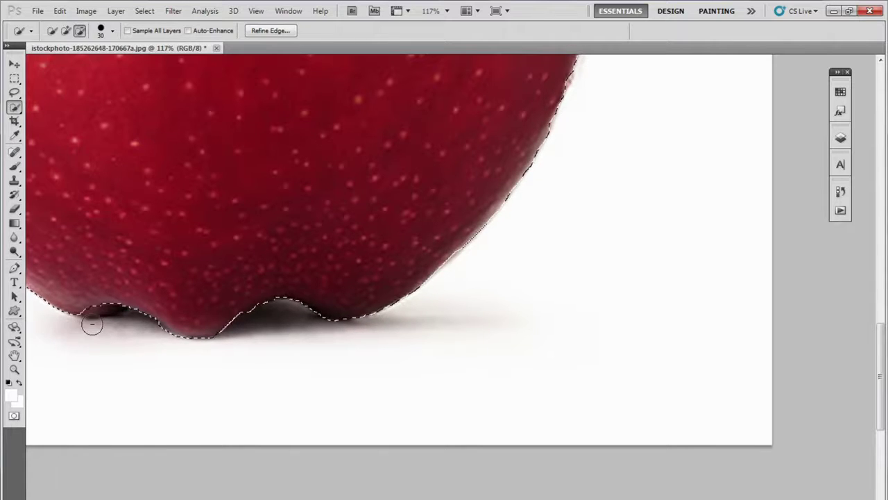
pyautogui.moveTo(308, 211)
pyautogui.mouseDown()
pyautogui.moveTo(247, 252)
pyautogui.moveTo(233, 189)
pyautogui.mouseUp()
pyautogui.moveTo(156, 166); pyautogui.dragTo(280, 305)
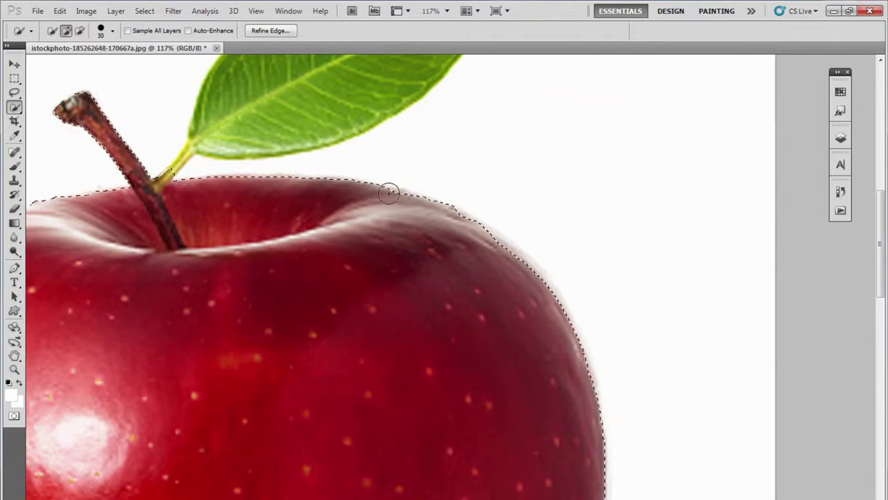
pyautogui.moveTo(409, 204); pyautogui.dragTo(527, 280)
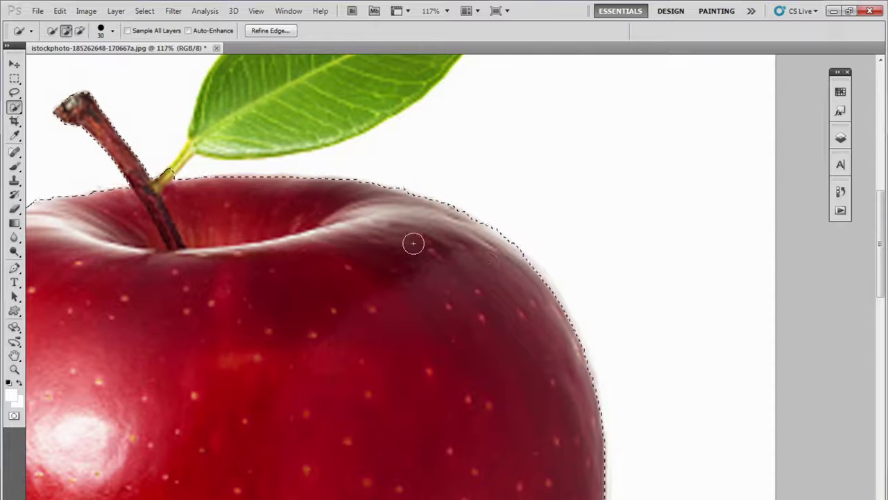
pyautogui.press('[')
pyautogui.press('[')
pyautogui.press('[')
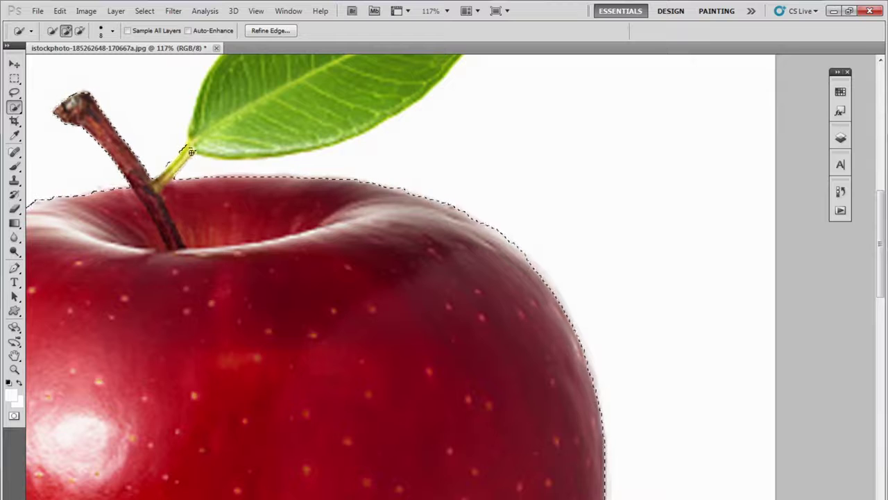
pyautogui.moveTo(167, 175)
pyautogui.mouseDown()
pyautogui.moveTo(230, 147)
pyautogui.moveTo(328, 126)
pyautogui.mouseUp()
pyautogui.scroll(2, 328, 127)
pyautogui.scroll(2, 325, 128)
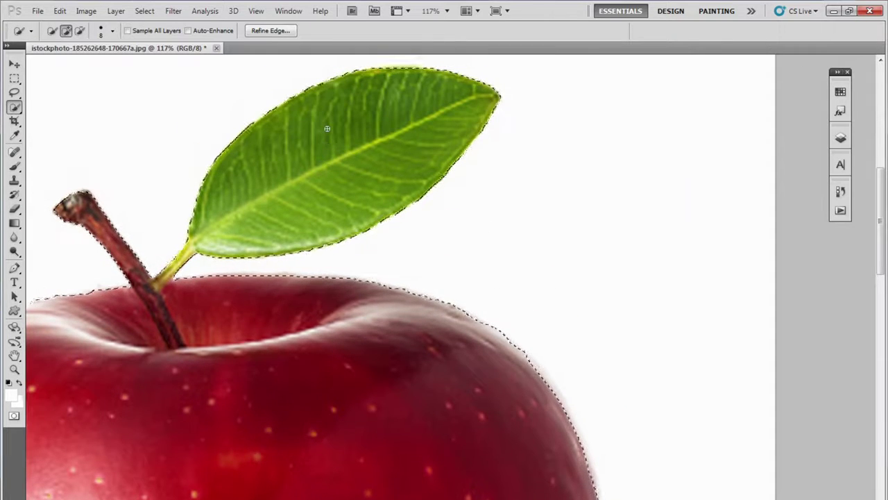
# Step: Feather the selection and copy the apple onto a new Layer 1
pyautogui.rightClick(321, 130)
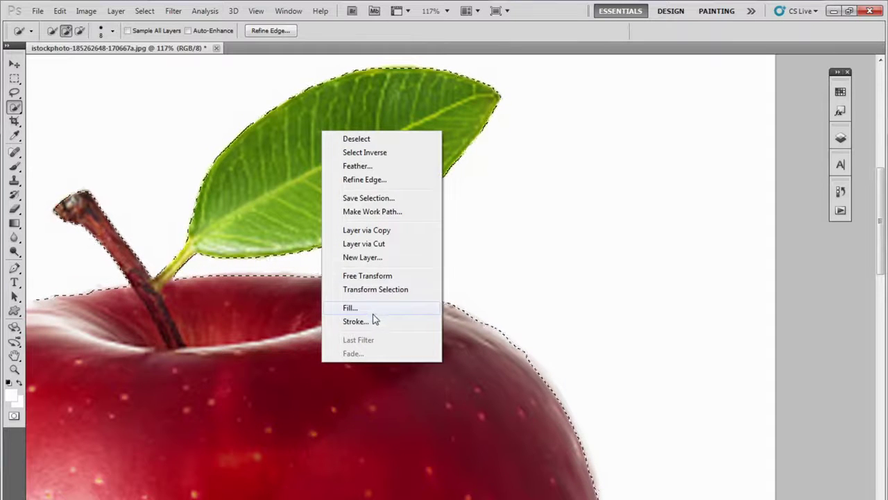
pyautogui.click(349, 171)
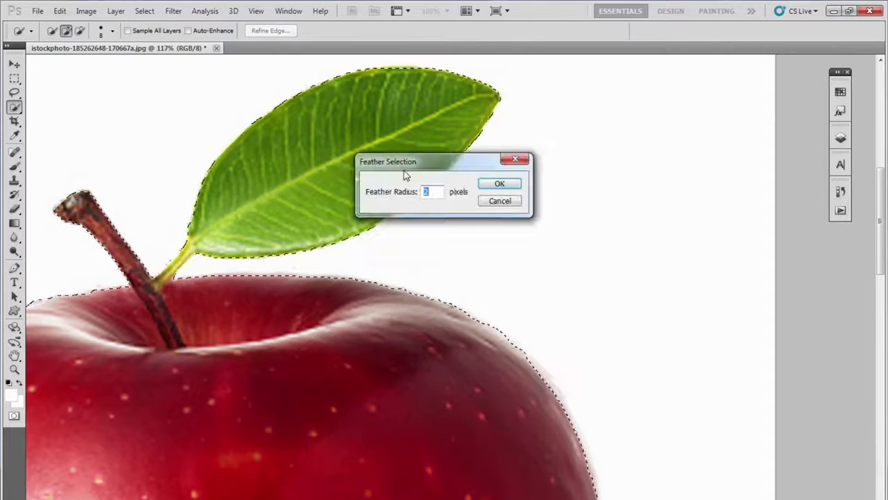
pyautogui.click(501, 182)
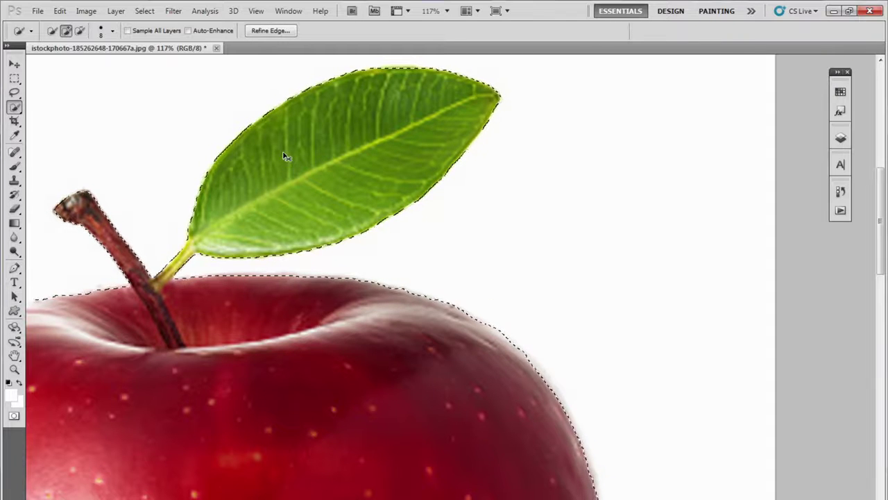
pyautogui.hotkey('ctrl', 'j')
pyautogui.press('v')
# Step: Check the cut-out by toggling Background visibility, then make Background the active layer
pyautogui.hotkey('ctrl', '-')
pyautogui.hotkey('ctrl', '-')
pyautogui.hotkey('ctrl', '-')
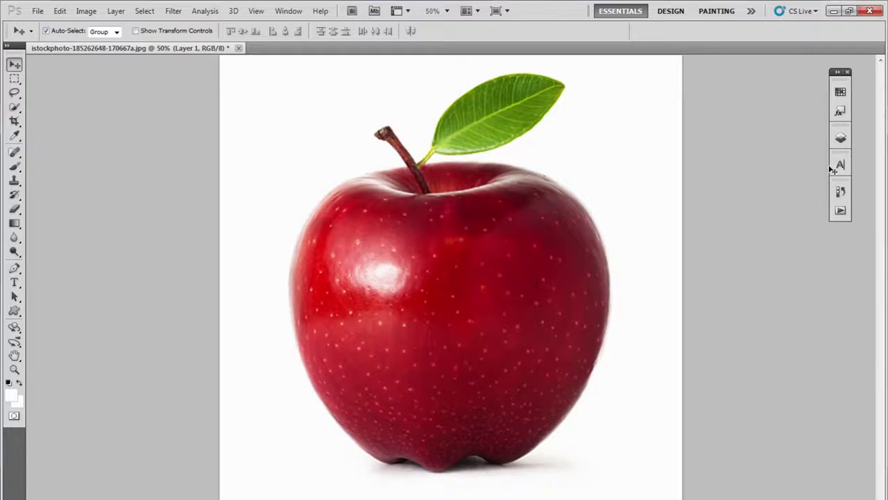
pyautogui.click(839, 138)
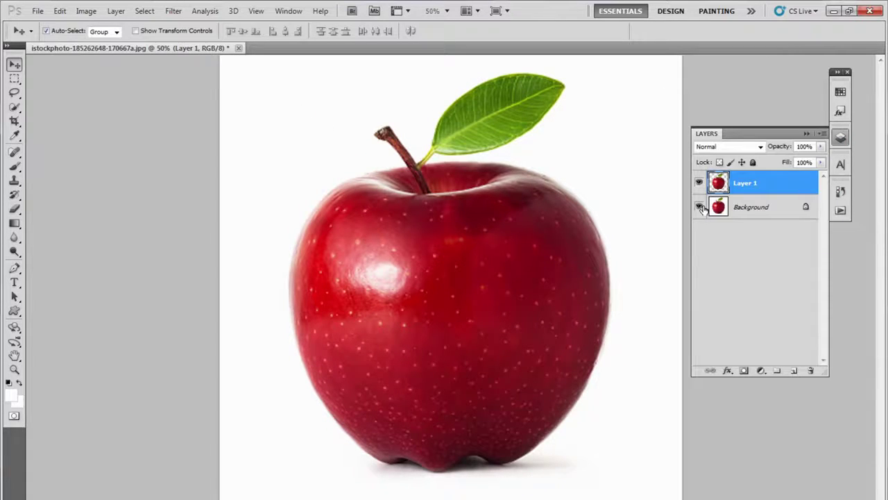
pyautogui.click(700, 206)
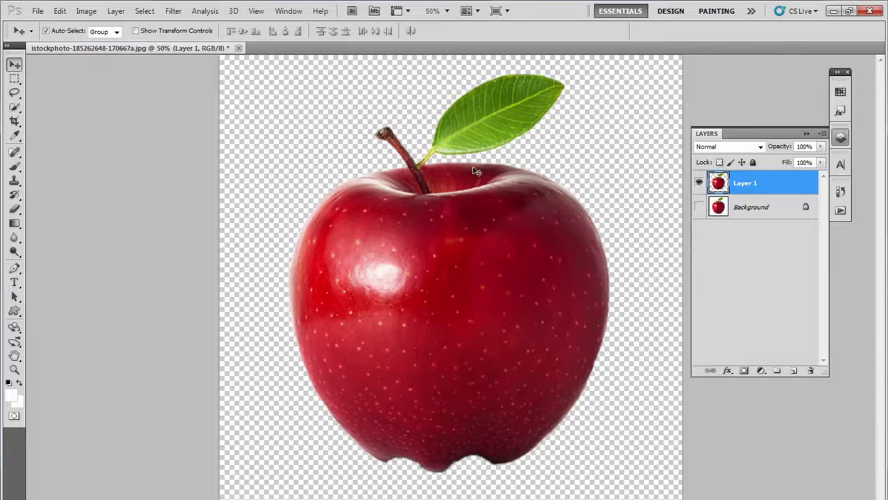
pyautogui.click(699, 207)
pyautogui.click(734, 209)
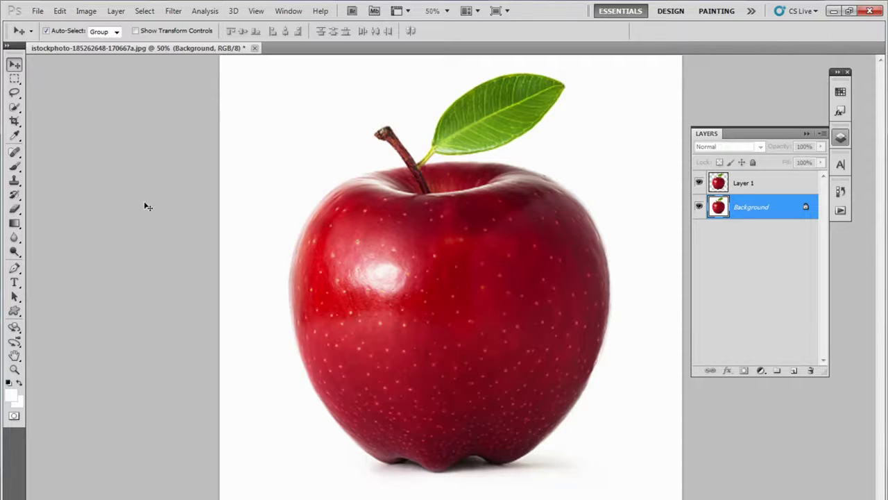
pyautogui.hotkey('ctrl', '-')
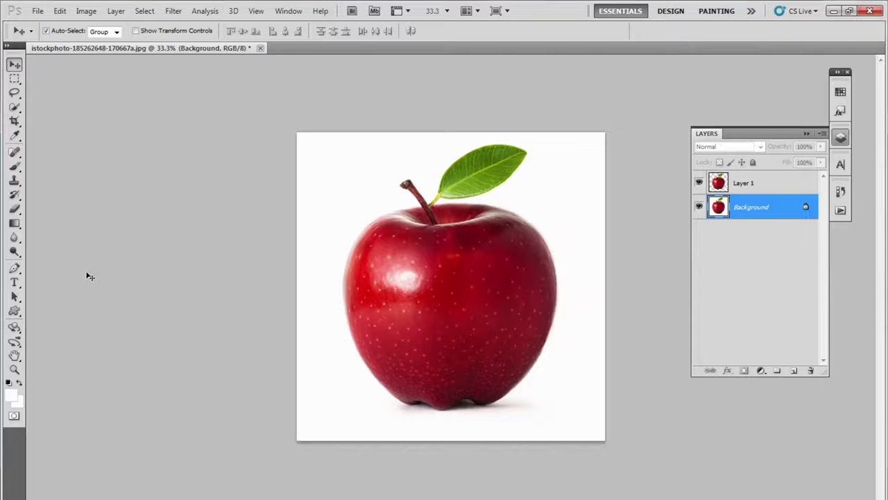
pyautogui.click(12, 396)
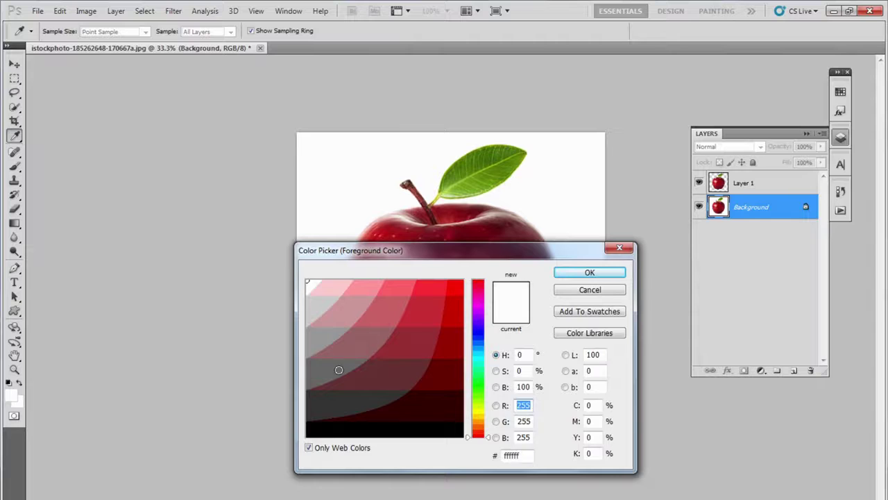
# Step: Paint the Background's edges grey with a large soft brush for a vignette
pyautogui.click(587, 271)
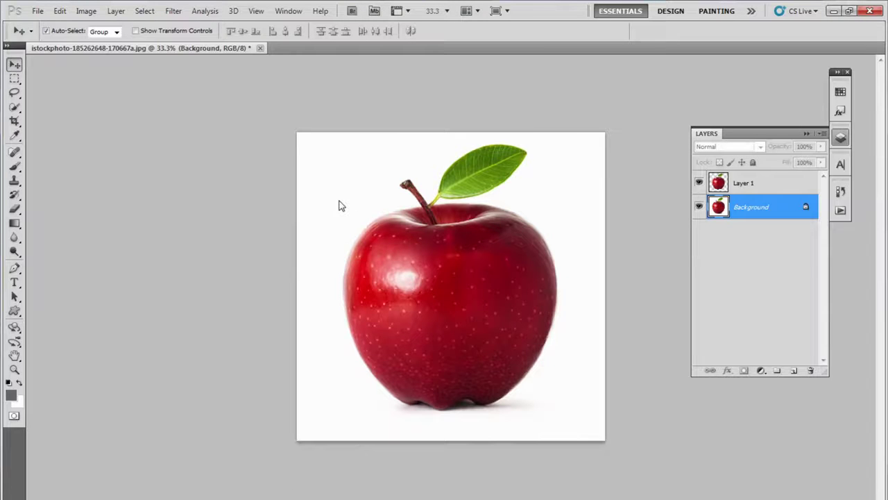
pyautogui.press('b')
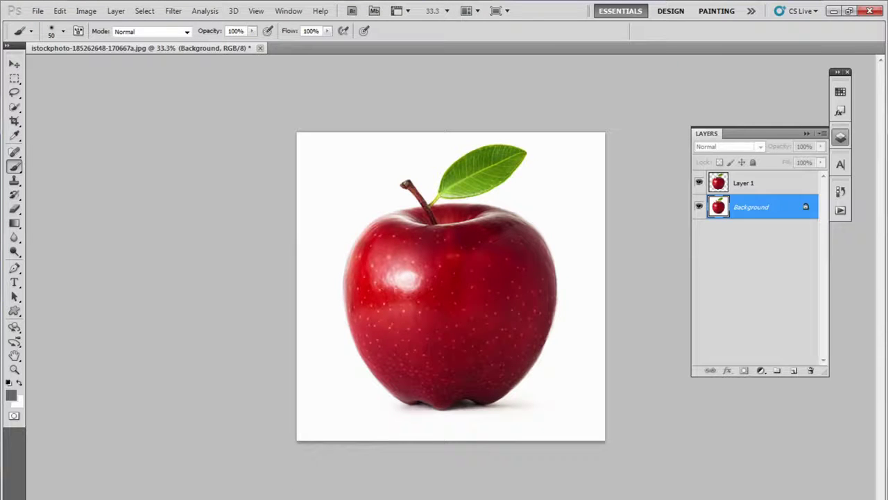
pyautogui.press(']')
pyautogui.press(']')
pyautogui.press(']')
pyautogui.moveTo(307, 123)
pyautogui.mouseDown()
pyautogui.moveTo(242, 150)
pyautogui.moveTo(229, 373)
pyautogui.moveTo(298, 476)
pyautogui.moveTo(654, 465)
pyautogui.moveTo(649, 210)
pyautogui.moveTo(476, 79)
pyautogui.moveTo(153, 83)
pyautogui.mouseUp()
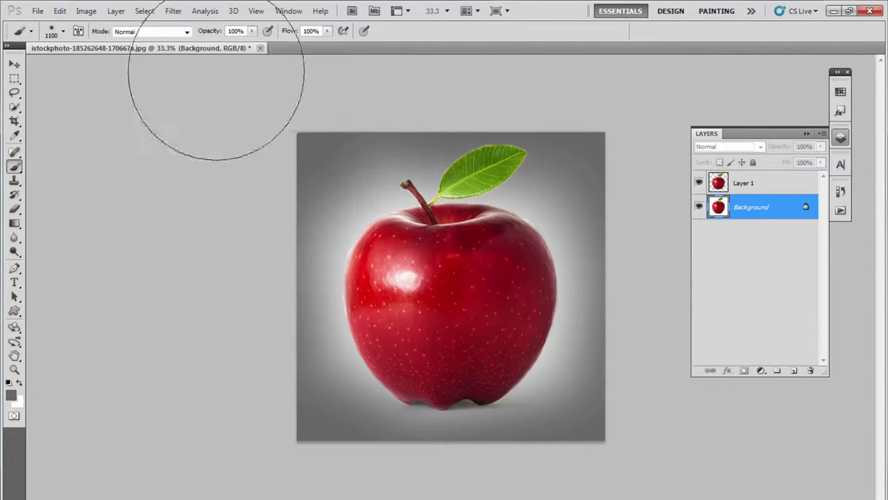
pyautogui.moveTo(297, 99); pyautogui.dragTo(218, 397)
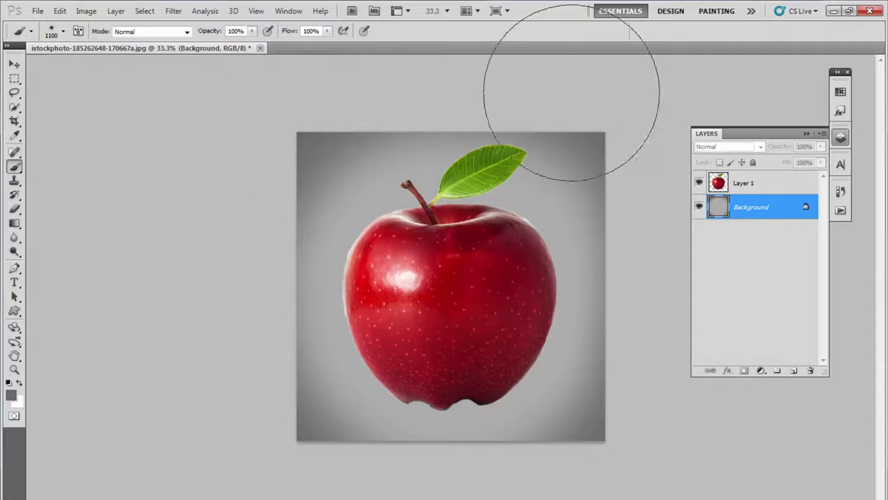
pyautogui.press(']')
pyautogui.press(']')
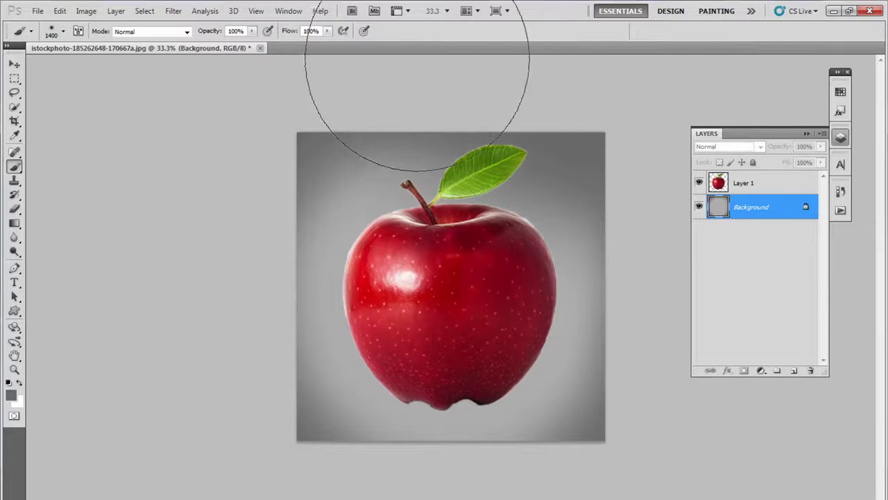
pyautogui.press('[')
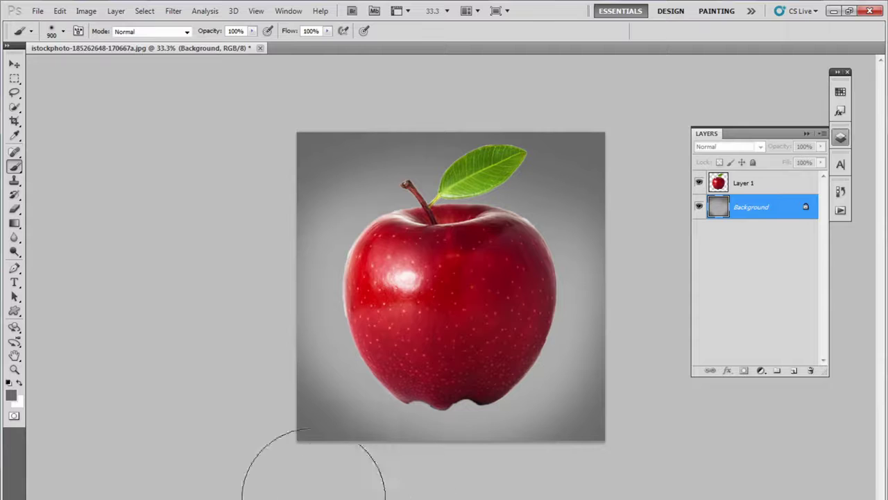
pyautogui.press('v')
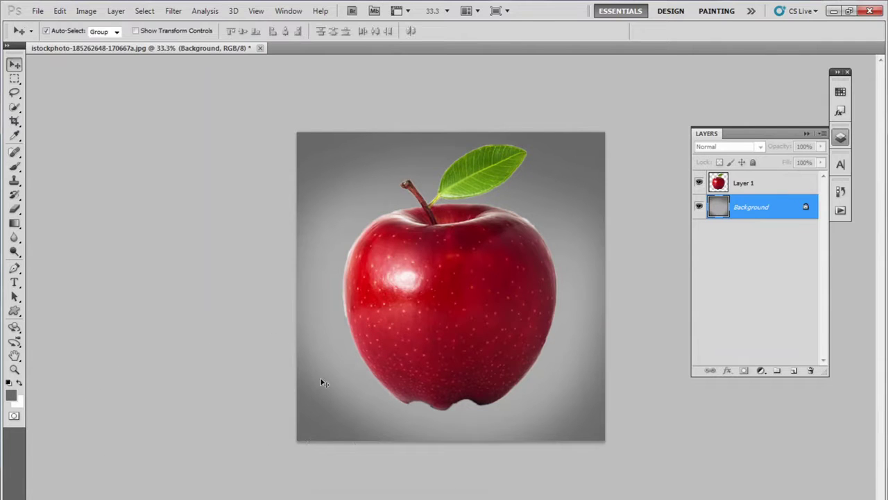
# Step: On Layer 1, erase the rough edges of the apple's bottom lobes with a small eraser
pyautogui.scroll(3, 492, 291)
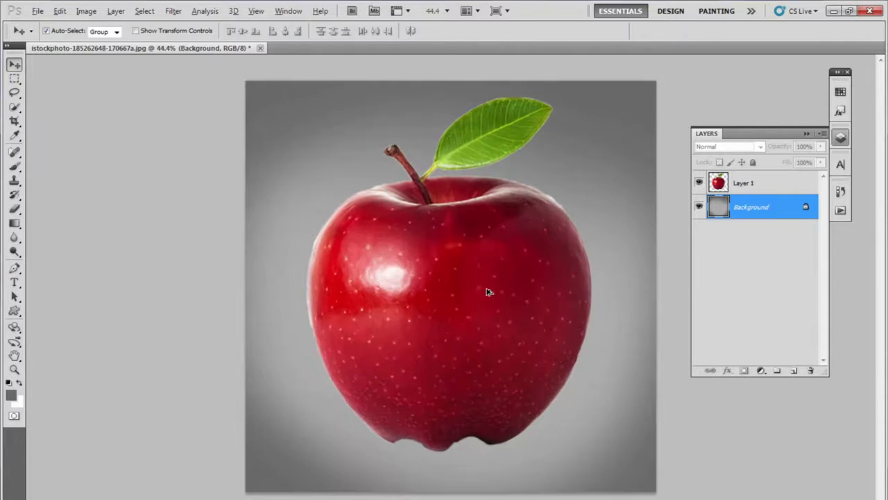
pyautogui.scroll(2, 517, 291)
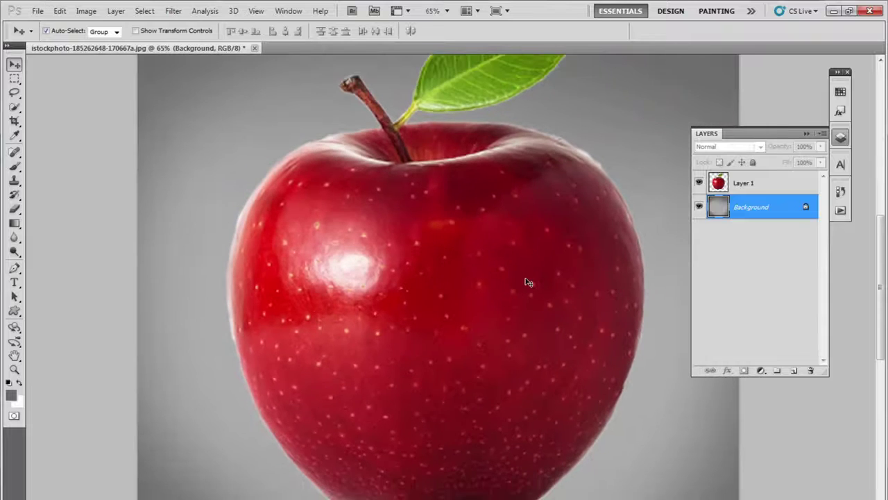
pyautogui.moveTo(538, 404); pyautogui.dragTo(489, 313)
pyautogui.scroll(2, 488, 318)
pyautogui.scroll(2, 483, 323)
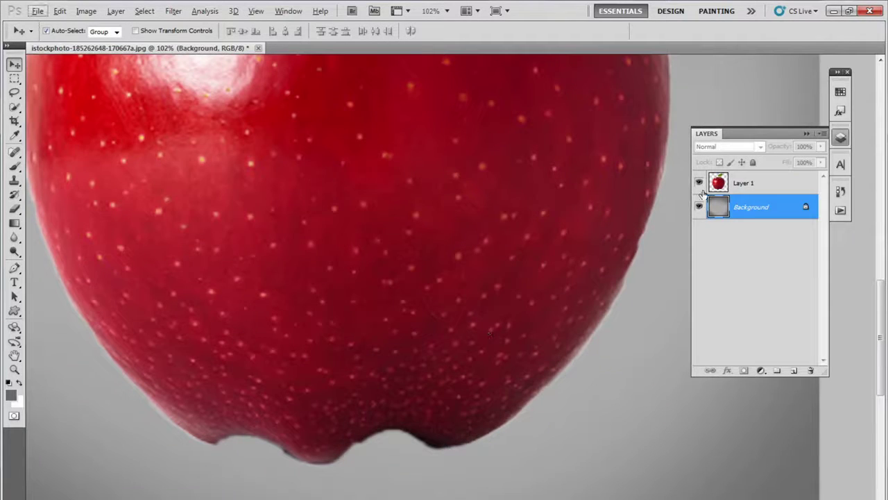
pyautogui.click(748, 184)
pyautogui.scroll(2, 401, 398)
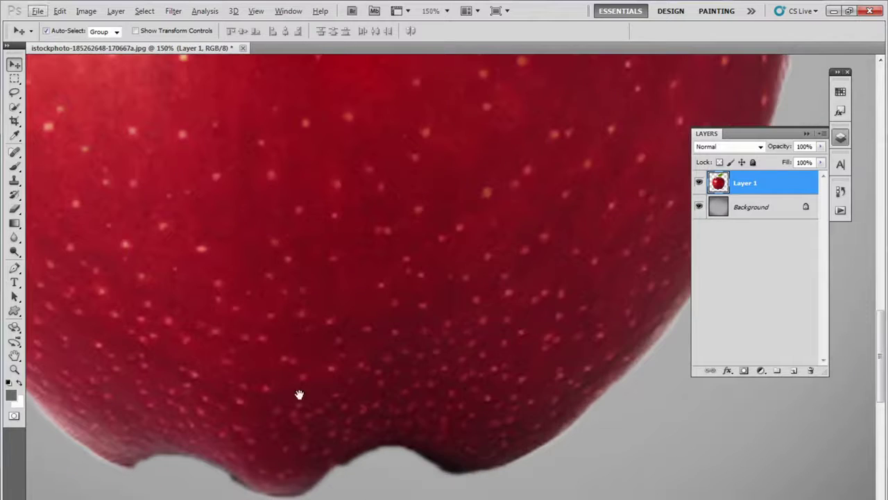
pyautogui.moveTo(333, 396); pyautogui.dragTo(356, 327)
pyautogui.press('e')
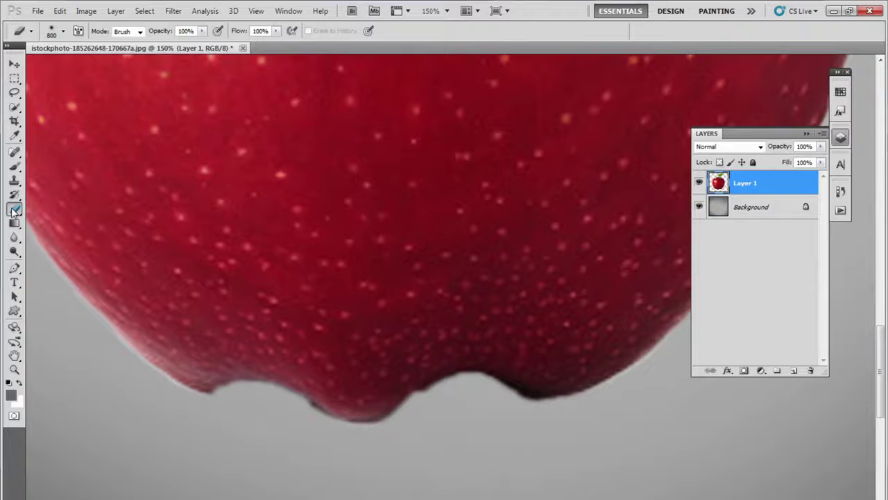
pyautogui.press('[')
pyautogui.press('[')
pyautogui.press('[')
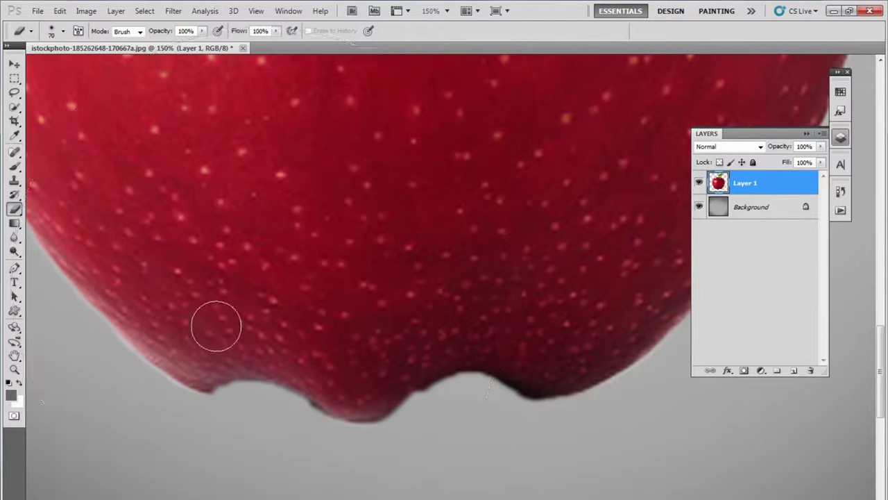
pyautogui.press('[')
pyautogui.press('[')
pyautogui.press('[')
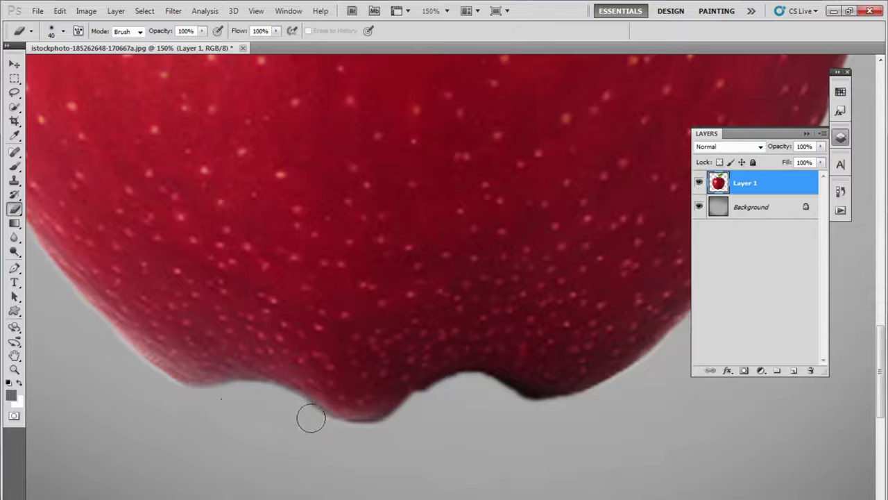
pyautogui.moveTo(318, 420); pyautogui.dragTo(396, 426)
pyautogui.moveTo(309, 412)
pyautogui.mouseDown()
pyautogui.moveTo(326, 424)
pyautogui.moveTo(354, 422)
pyautogui.moveTo(417, 417)
pyautogui.moveTo(429, 404)
pyautogui.moveTo(404, 420)
pyautogui.moveTo(470, 393)
pyautogui.moveTo(446, 392)
pyautogui.moveTo(498, 391)
pyautogui.moveTo(518, 405)
pyautogui.moveTo(604, 404)
pyautogui.moveTo(500, 402)
pyautogui.moveTo(546, 412)
pyautogui.moveTo(628, 389)
pyautogui.mouseUp()
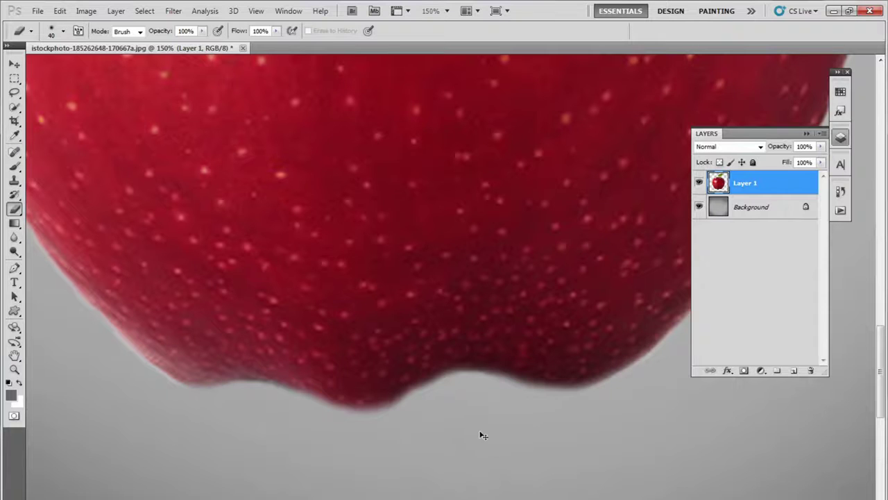
# Step: Clean up the white halo along the leaf's top edge
pyautogui.scroll(-1, 479, 416)
pyautogui.scroll(-2, 472, 391)
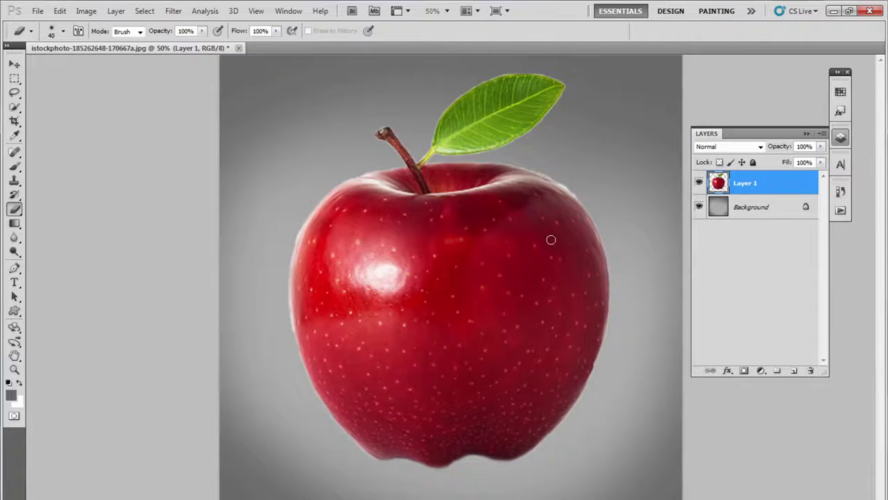
pyautogui.scroll(1, 569, 232)
pyautogui.scroll(1, 593, 209)
pyautogui.scroll(1, 607, 156)
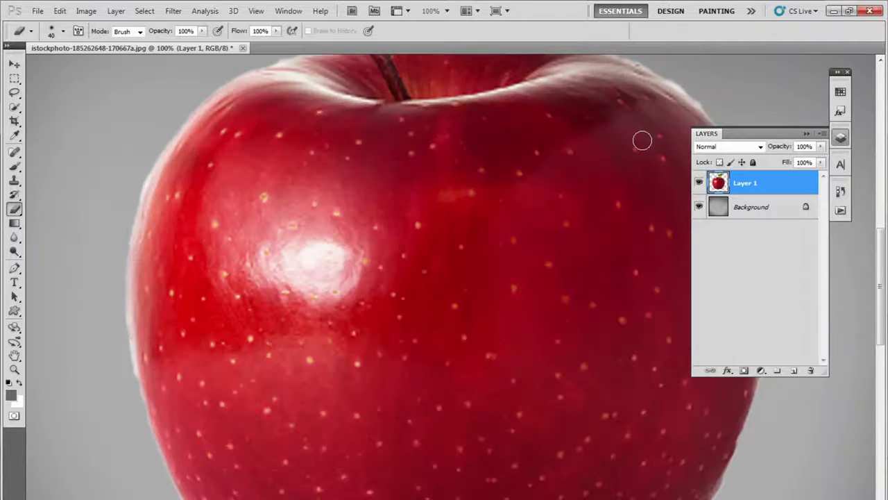
pyautogui.moveTo(630, 148); pyautogui.dragTo(517, 294)
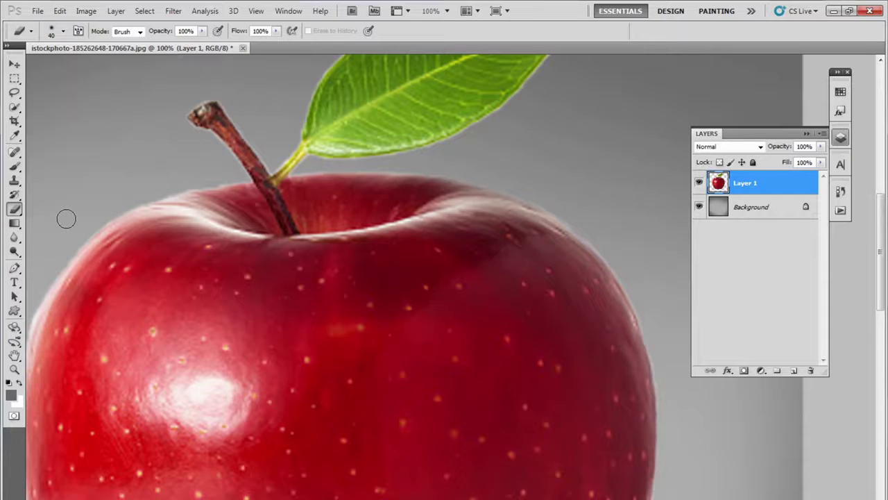
pyautogui.scroll(2, 129, 174)
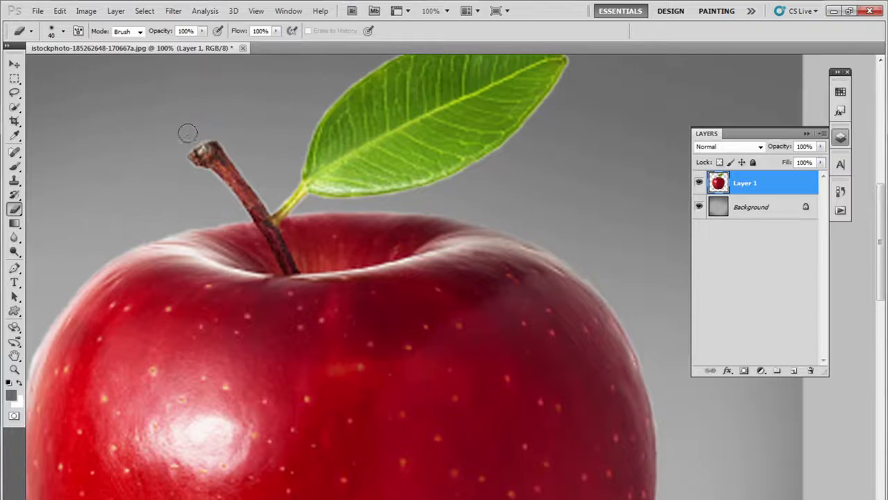
pyautogui.scroll(2, 173, 153)
pyautogui.scroll(1, 299, 156)
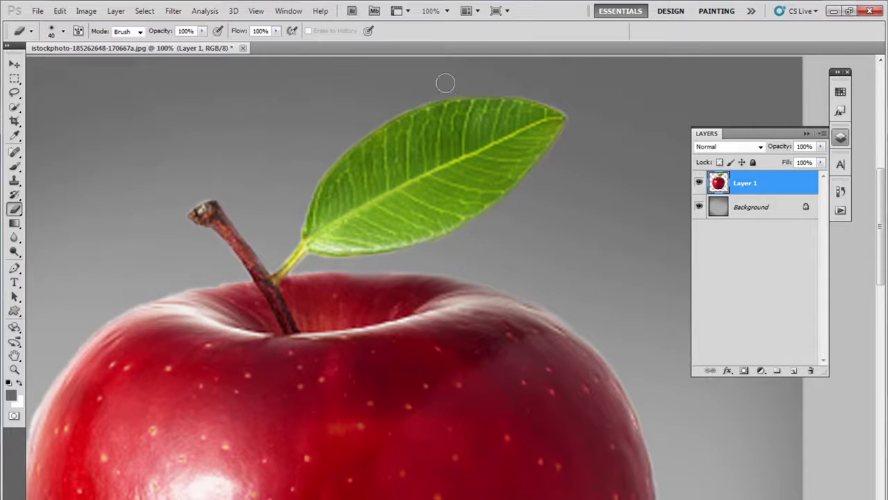
pyautogui.moveTo(524, 86); pyautogui.dragTo(577, 105)
pyautogui.click(15, 64)
# Step: Scale Layer 1's apple down to 70.7% and shift it slightly right
pyautogui.hotkey('ctrl', '-')
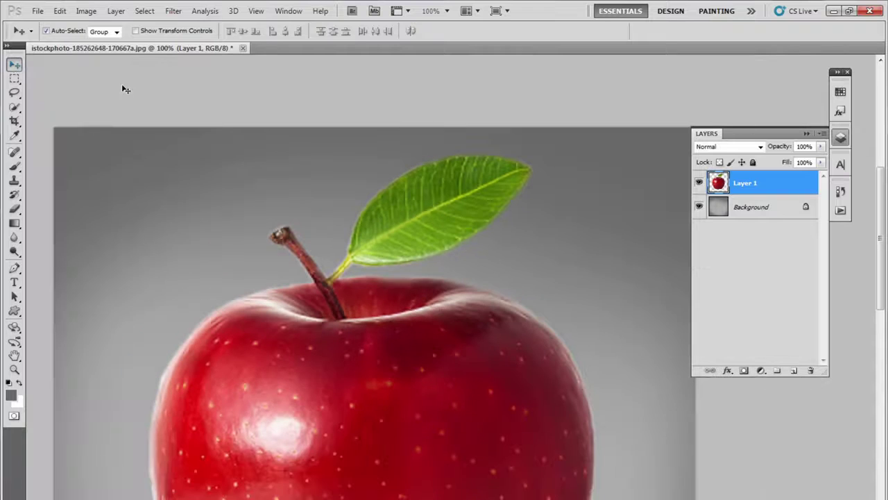
pyautogui.scroll(-3, 400, 177)
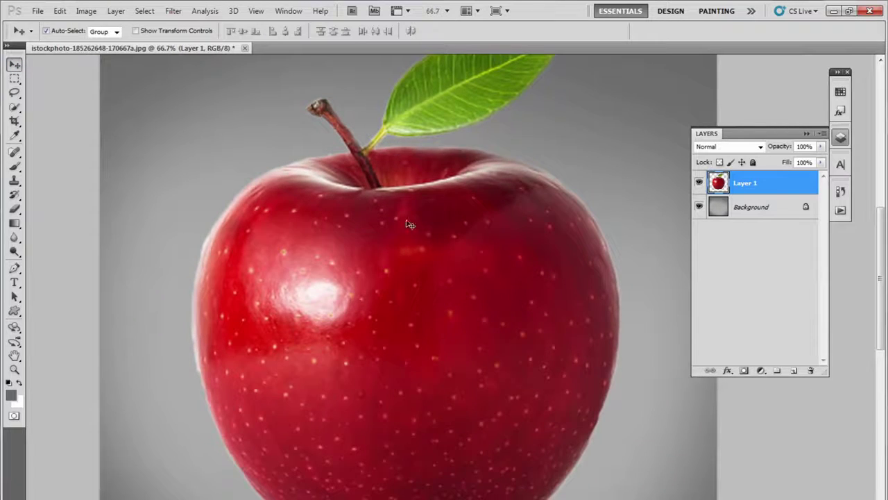
pyautogui.scroll(-3, 416, 242)
pyautogui.scroll(2, 501, 290)
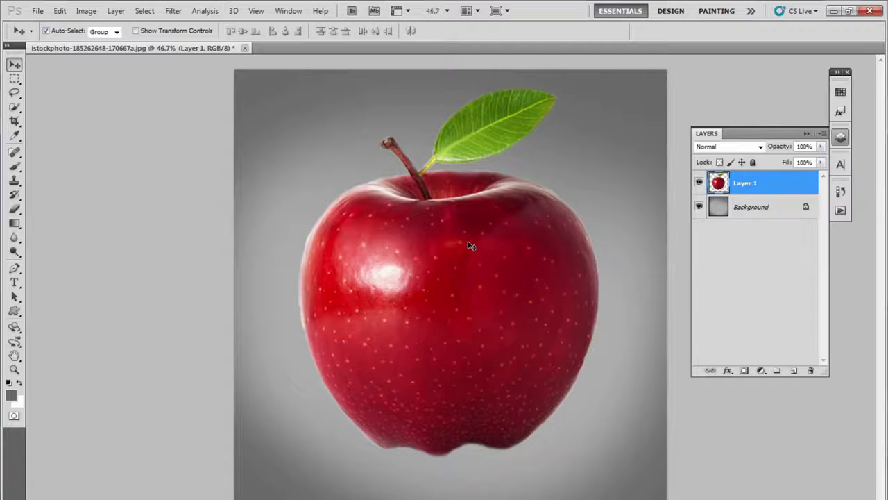
pyautogui.hotkey('ctrl', 't')
pyautogui.moveTo(601, 458); pyautogui.dragTo(516, 341)
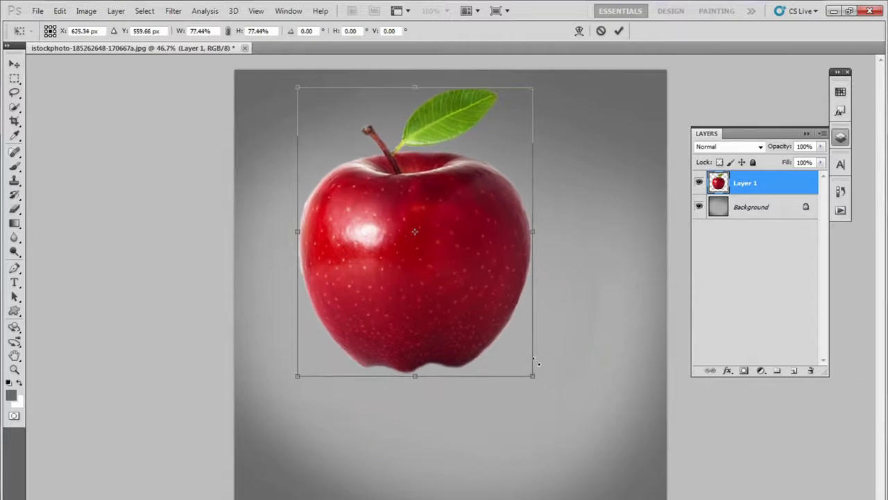
pyautogui.moveTo(420, 287); pyautogui.dragTo(458, 287)
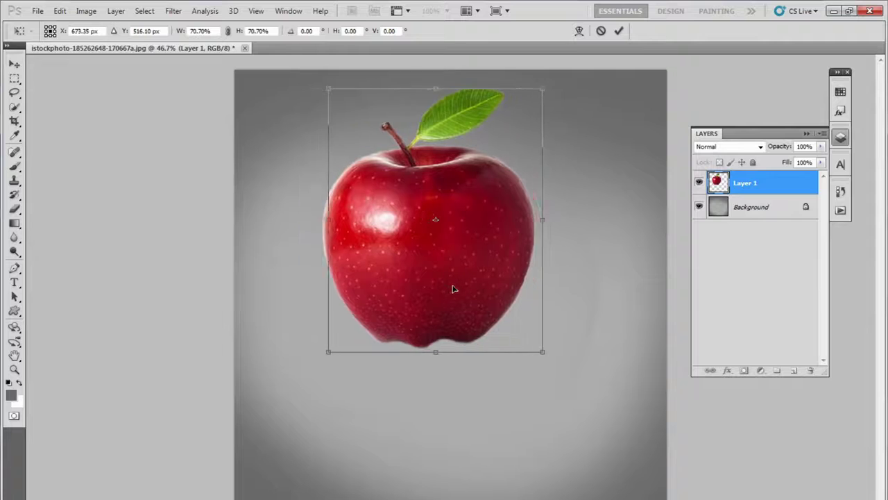
pyautogui.press('Return')
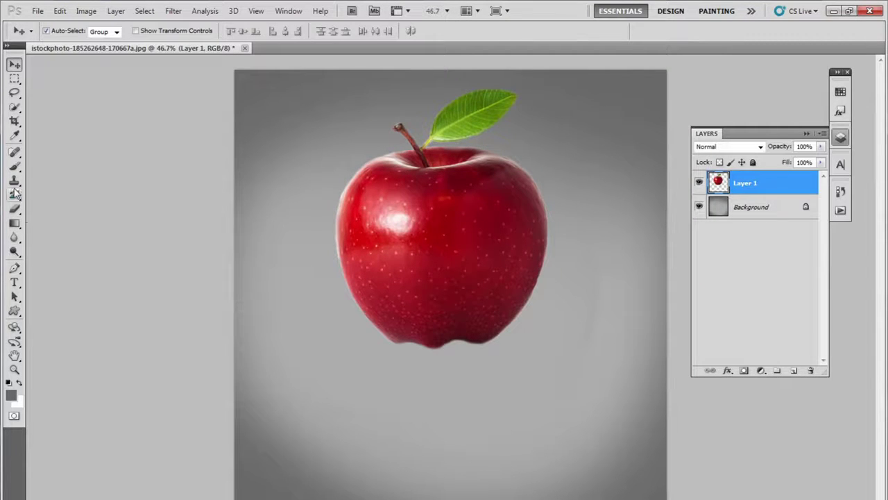
pyautogui.click(14, 166)
# Step: Pick the 2500 px splash brush and stamp a light cyan splash below the apple
pyautogui.rightClick(280, 207)
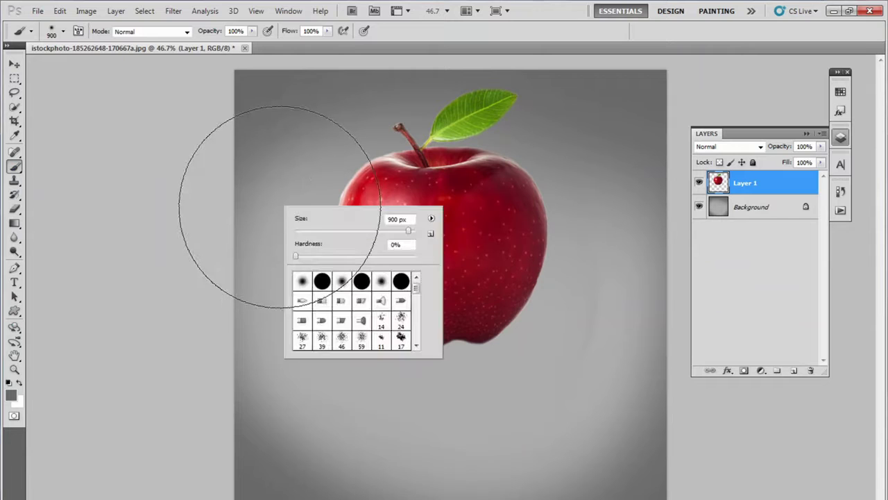
pyautogui.scroll(-3, 375, 316)
pyautogui.scroll(-2, 374, 316)
pyautogui.scroll(-3, 373, 316)
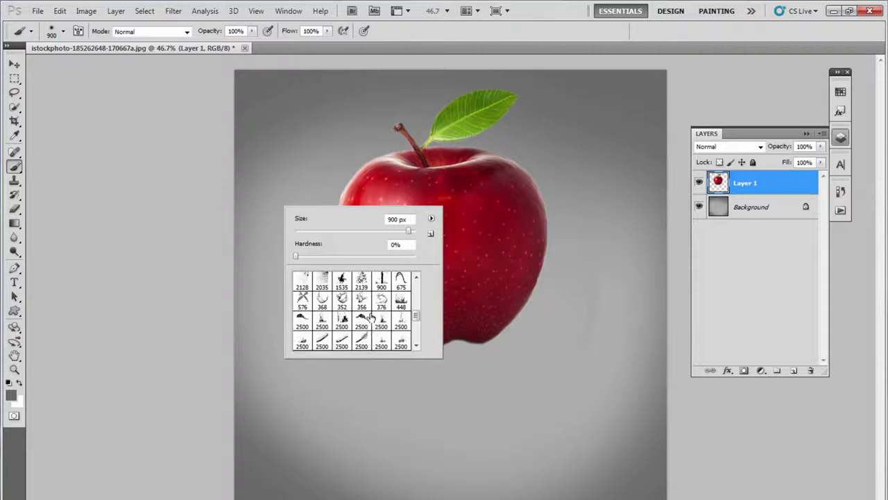
pyautogui.click(342, 320)
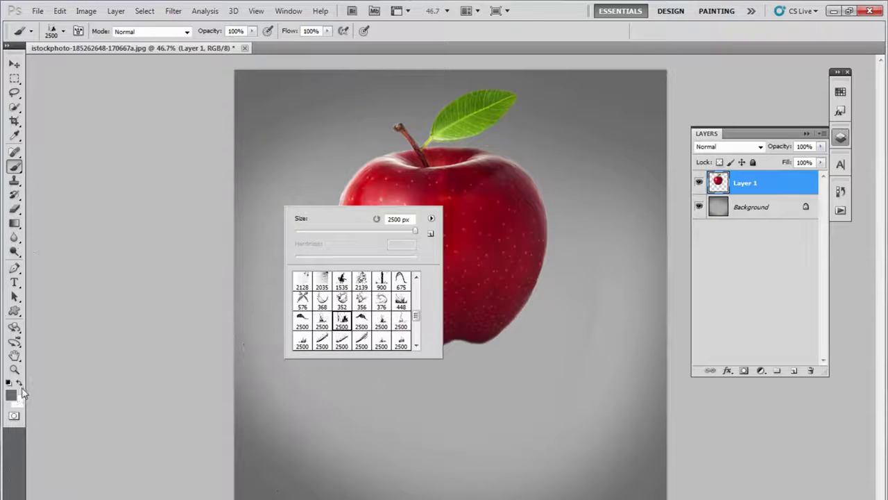
pyautogui.click(12, 394)
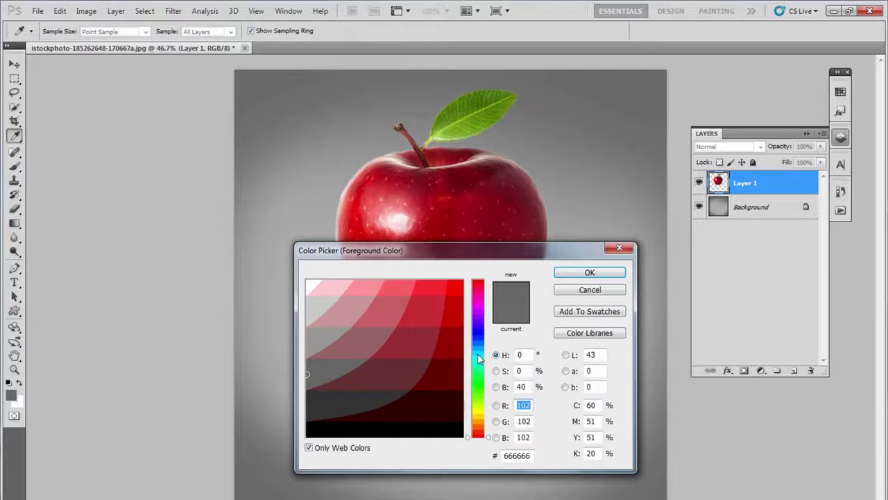
pyautogui.click(308, 311)
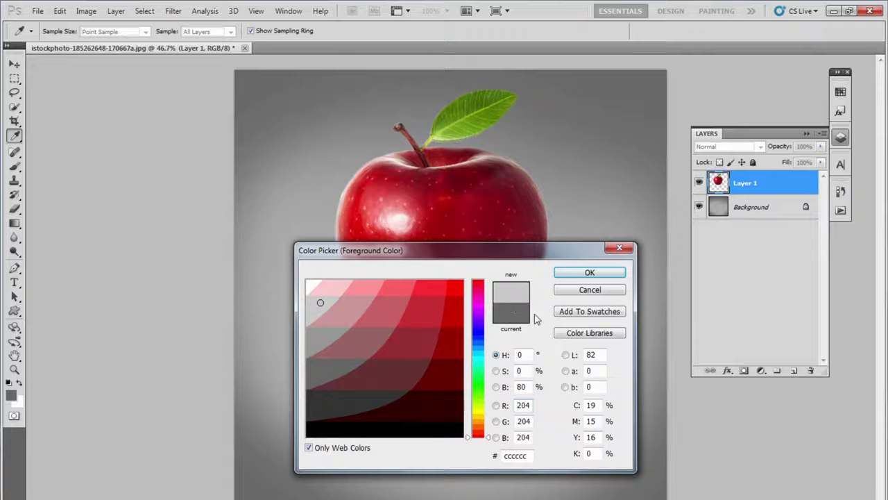
pyautogui.click(483, 355)
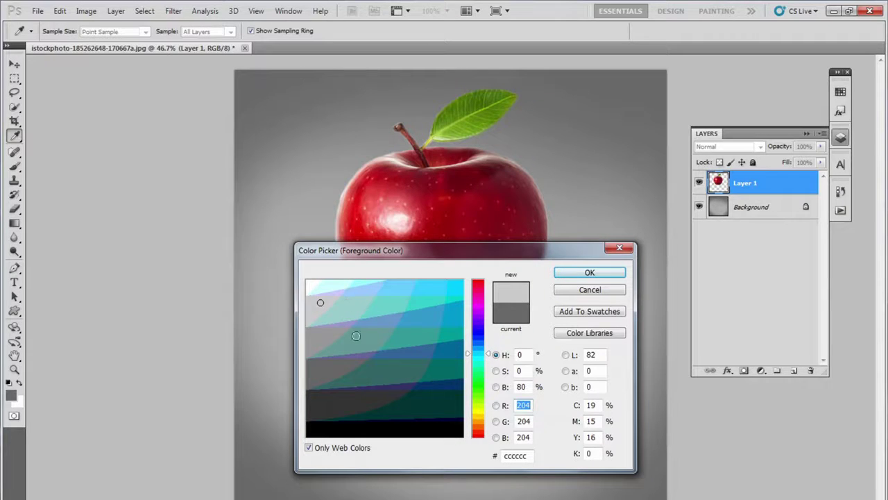
pyautogui.click(338, 315)
pyautogui.click(609, 273)
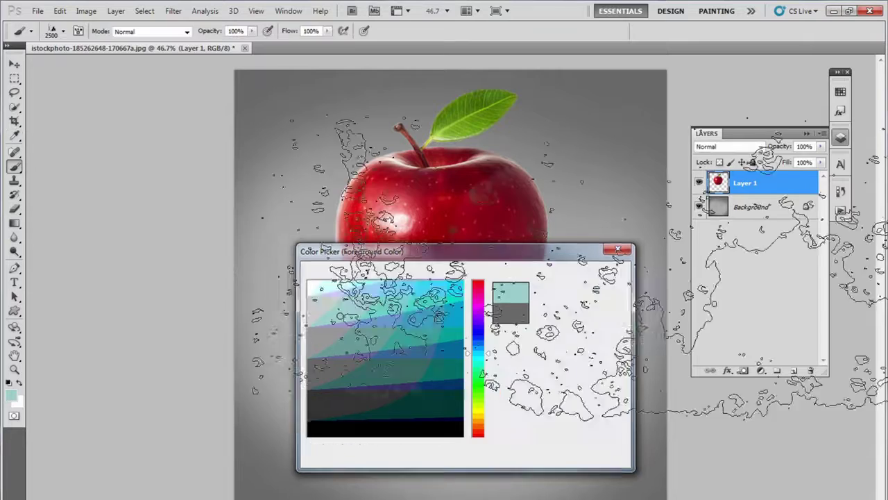
pyautogui.click(427, 306)
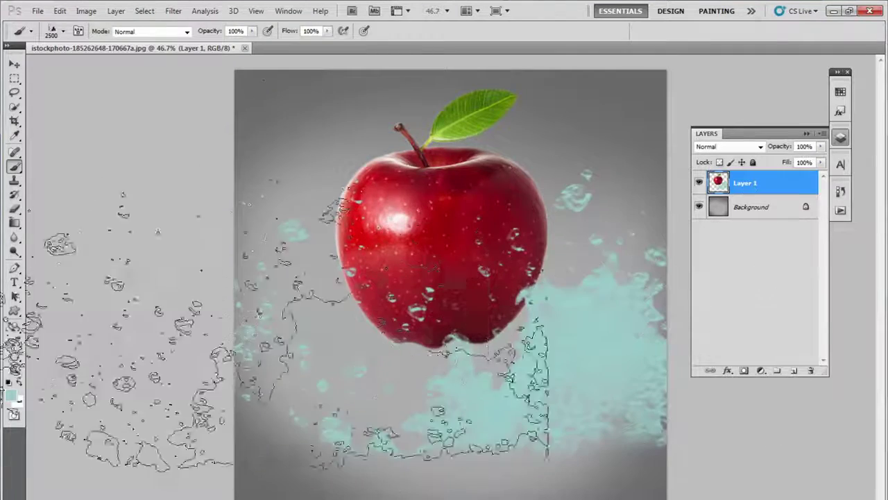
# Step: Undo the cyan splash, set white (#ffffff) as foreground, and add an empty Layer 2
pyautogui.press('v')
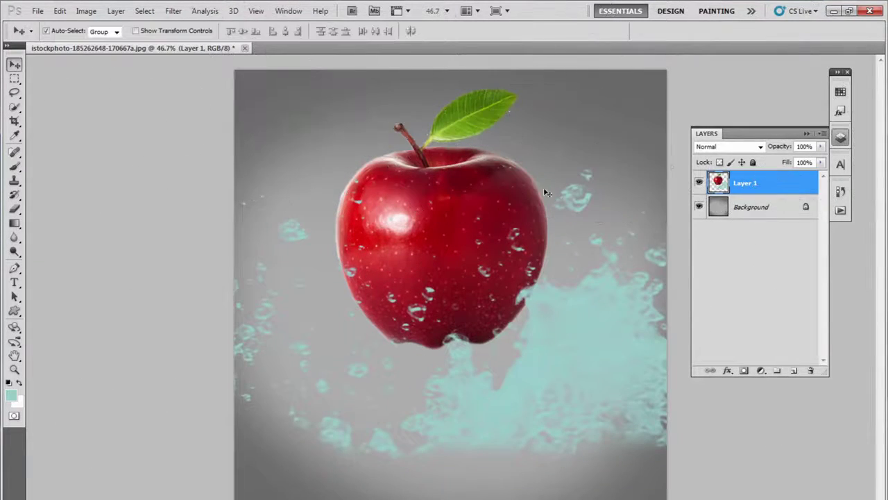
pyautogui.hotkey('ctrl', 'z')
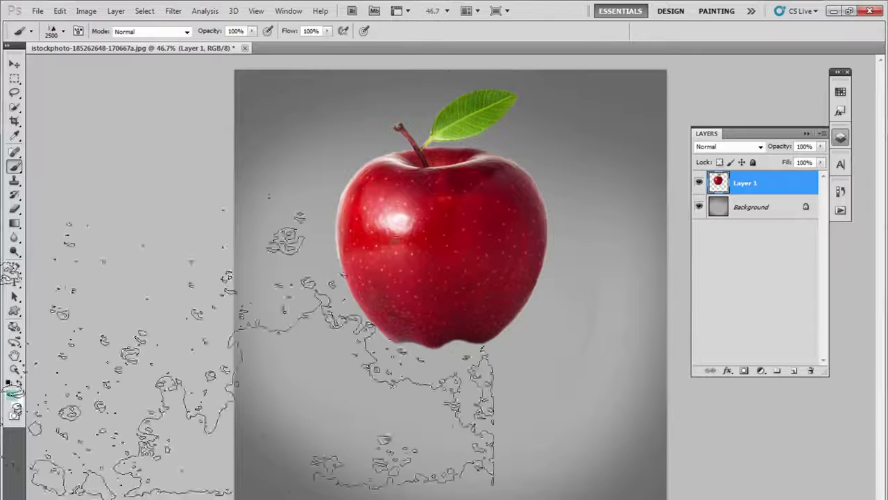
pyautogui.click(10, 395)
pyautogui.click(307, 281)
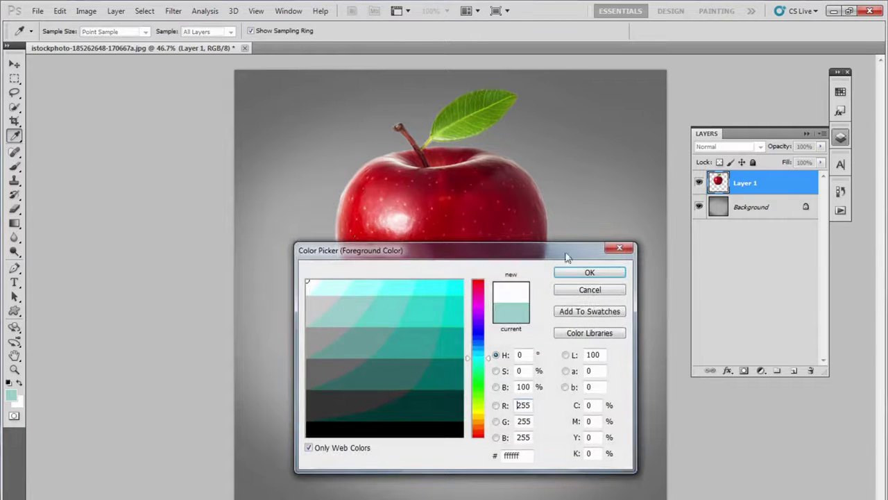
pyautogui.click(601, 277)
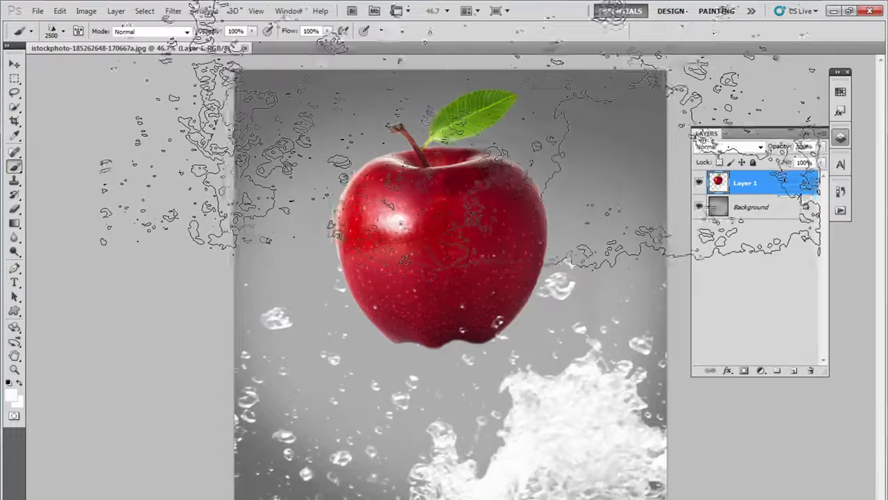
pyautogui.hotkey('ctrl', 't')
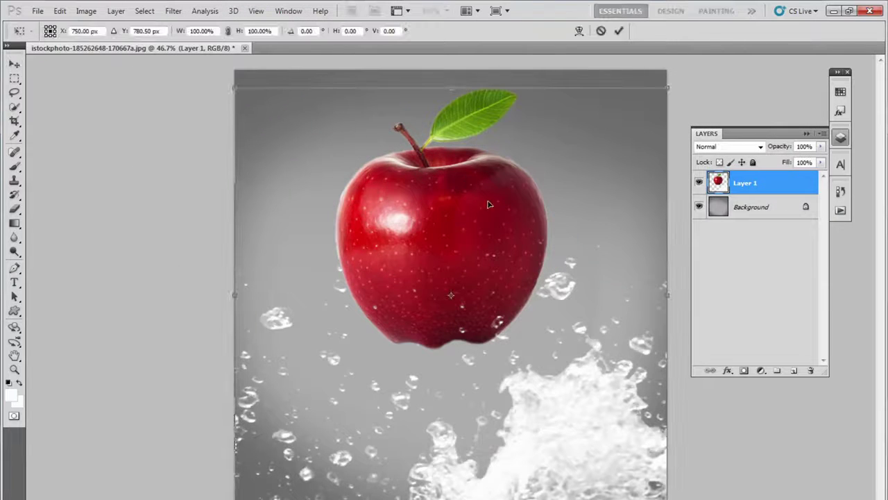
pyautogui.press('Return')
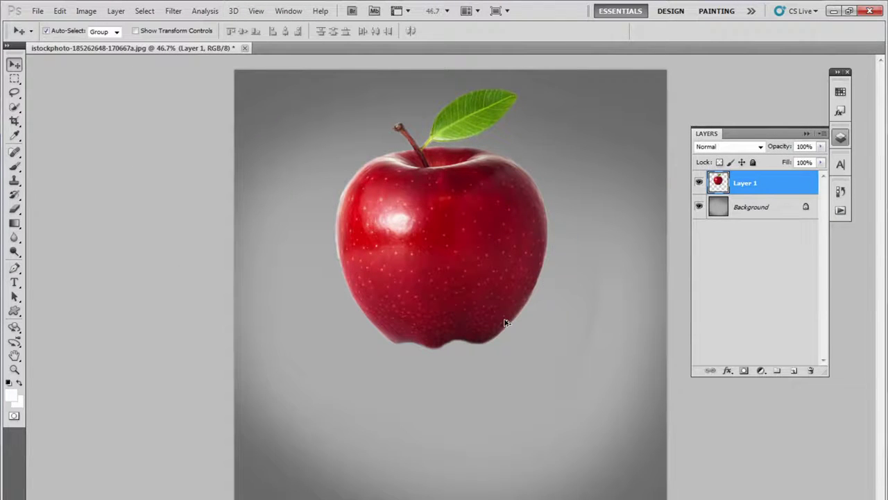
pyautogui.click(792, 372)
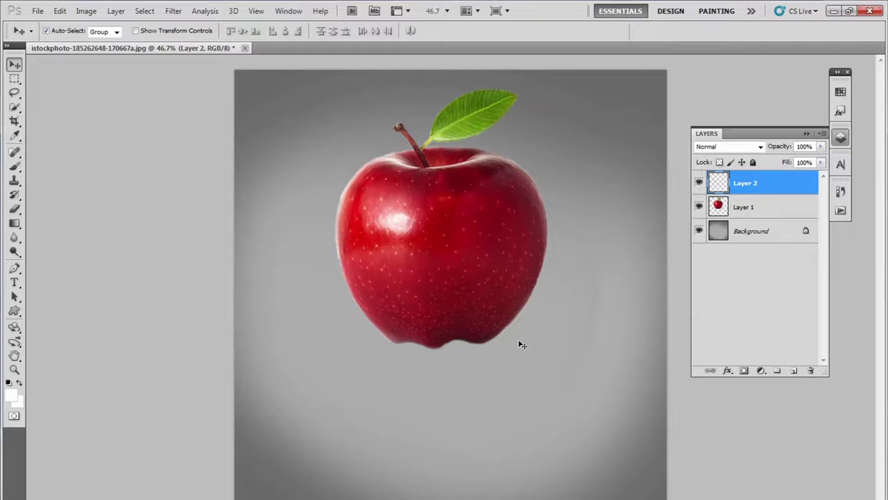
# Step: Stamp a white splash, scale it to about 57%, then delete it to start over
pyautogui.press('b')
pyautogui.click(469, 347)
pyautogui.press('v')
pyautogui.hotkey('ctrl', 't')
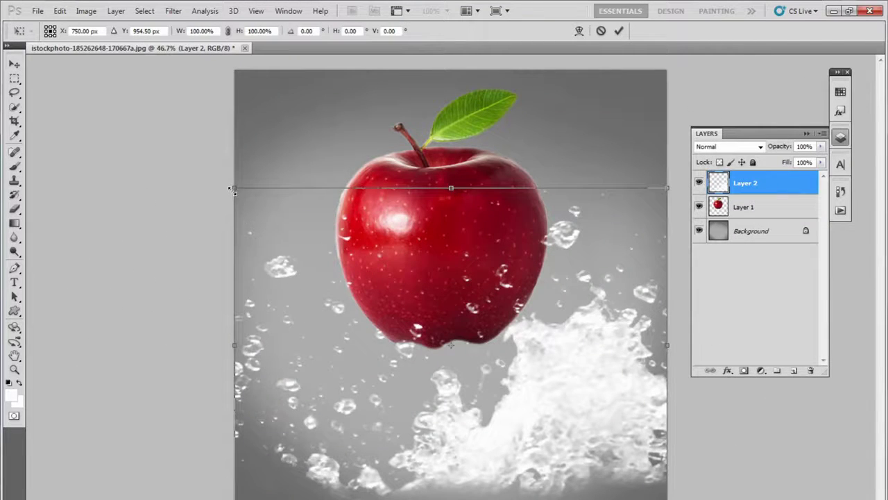
pyautogui.moveTo(233, 188); pyautogui.dragTo(328, 256)
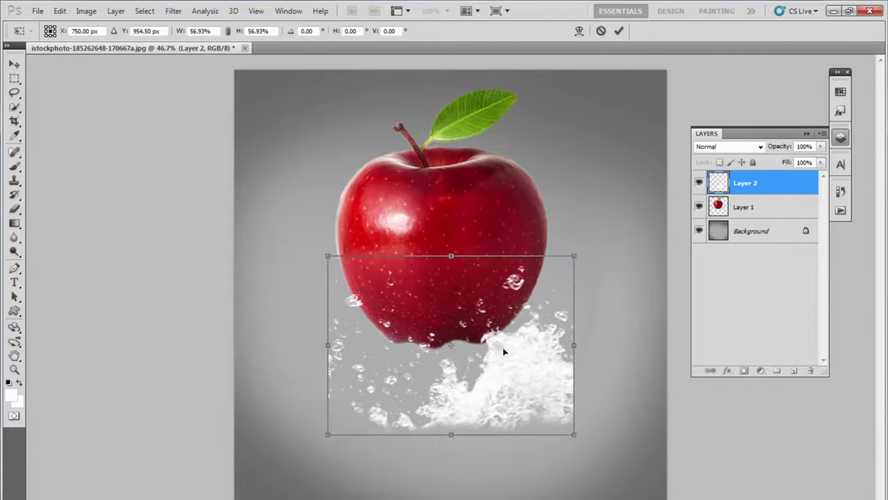
pyautogui.press('Return')
pyautogui.press('Delete')
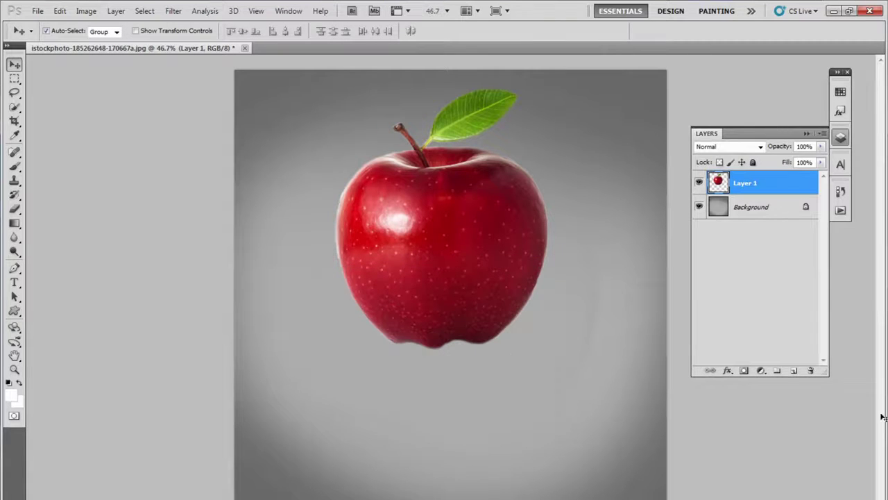
# Step: On a fresh Layer 2, stamp a 600 px white splash, rotate it 180° onto the apple's base
pyautogui.click(796, 370)
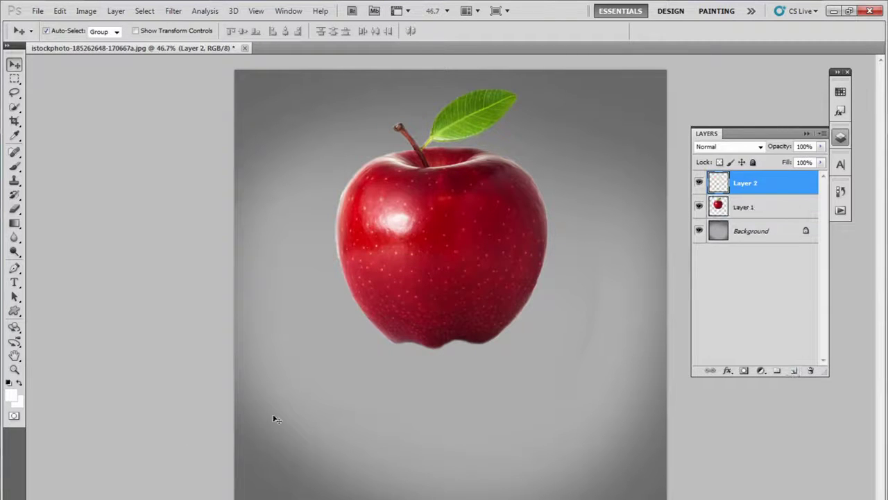
pyautogui.press('b')
pyautogui.press('[')
pyautogui.press('[')
pyautogui.press('[')
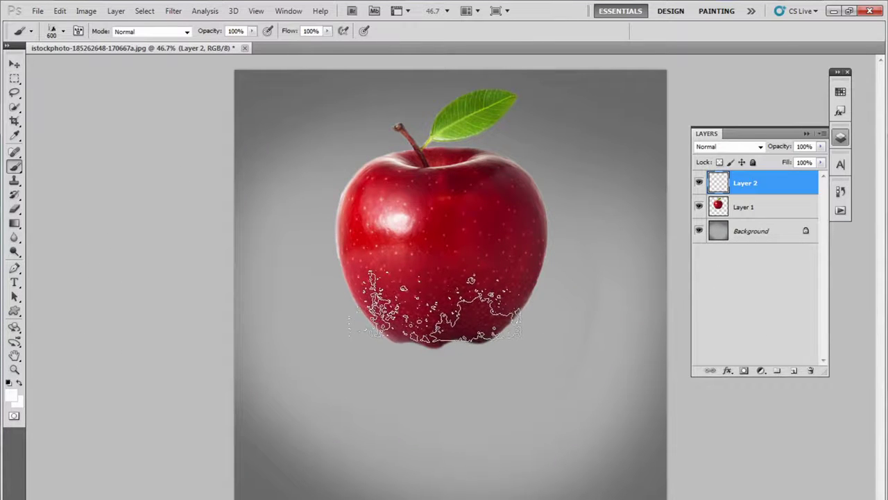
pyautogui.click(434, 307)
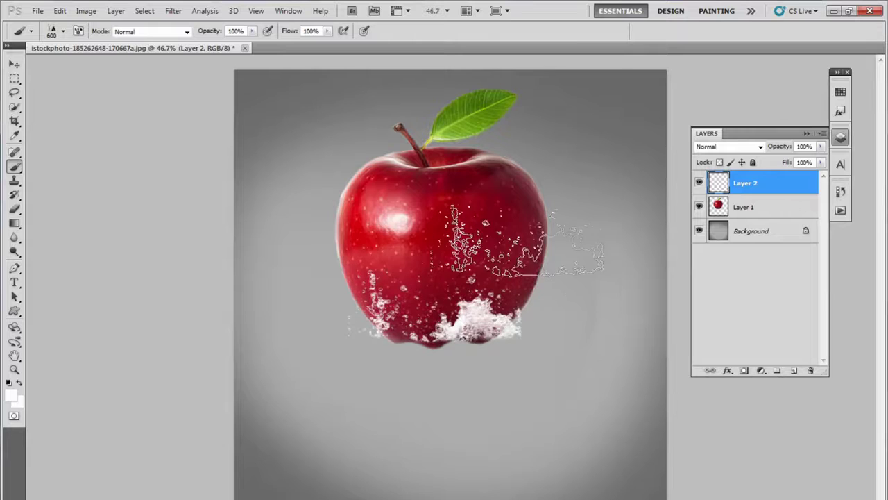
pyautogui.press('v')
pyautogui.hotkey('ctrl', 't')
pyautogui.rightClick(490, 298)
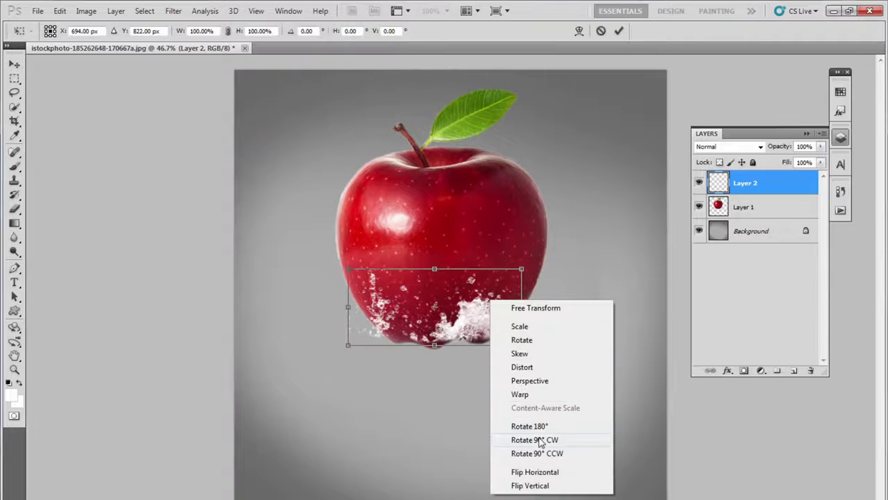
pyautogui.click(541, 425)
pyautogui.moveTo(486, 331); pyautogui.dragTo(512, 369)
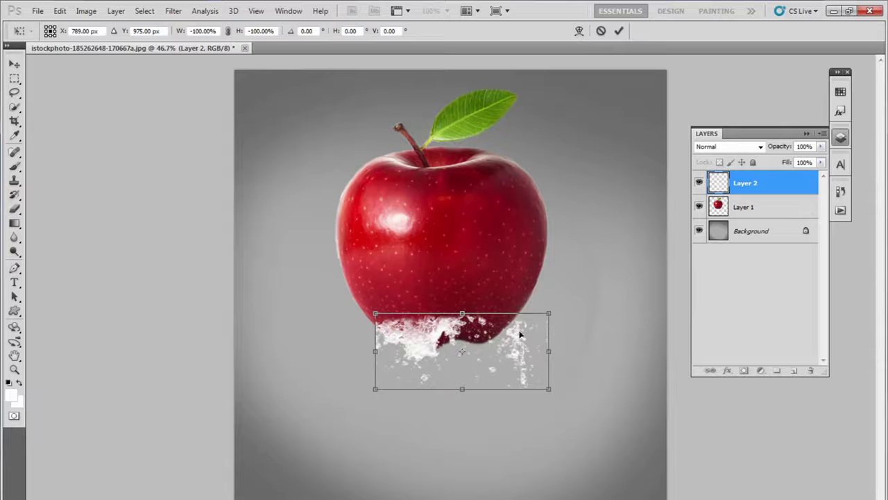
pyautogui.press('Return')
# Step: Nudge the splash up and left so it sits snugly under the apple's bottom
pyautogui.scroll(3, 444, 343)
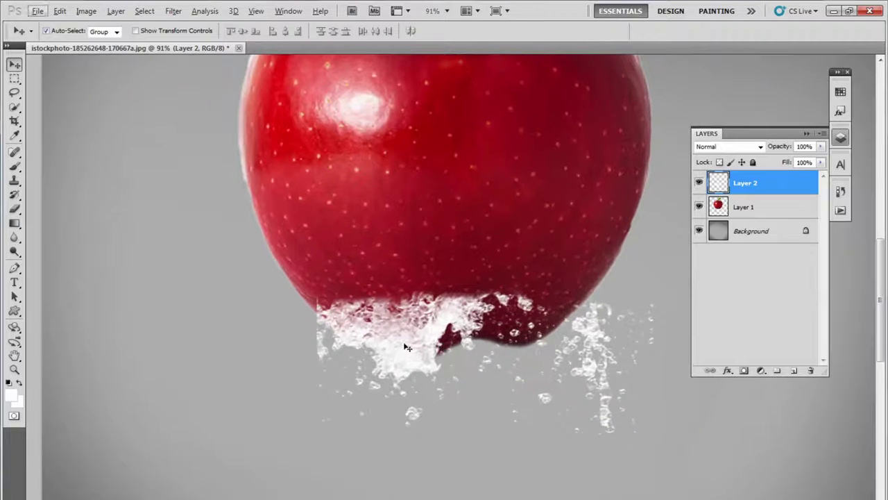
pyautogui.moveTo(407, 347); pyautogui.dragTo(385, 341)
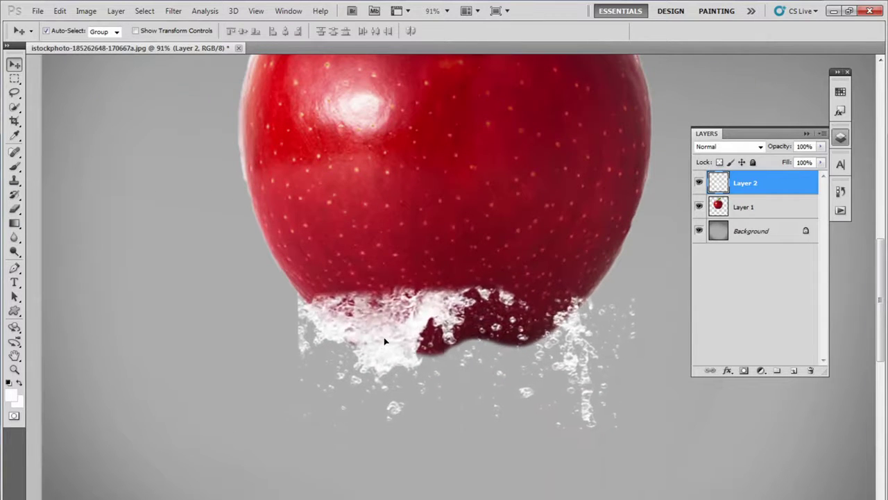
pyautogui.moveTo(386, 340)
pyautogui.mouseDown()
pyautogui.moveTo(366, 327)
pyautogui.moveTo(370, 319)
pyautogui.mouseUp()
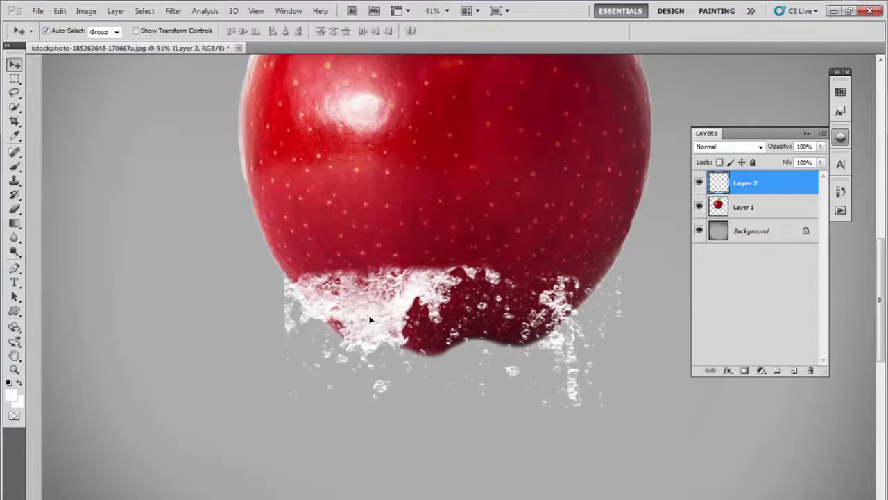
pyautogui.moveTo(365, 320); pyautogui.dragTo(361, 322)
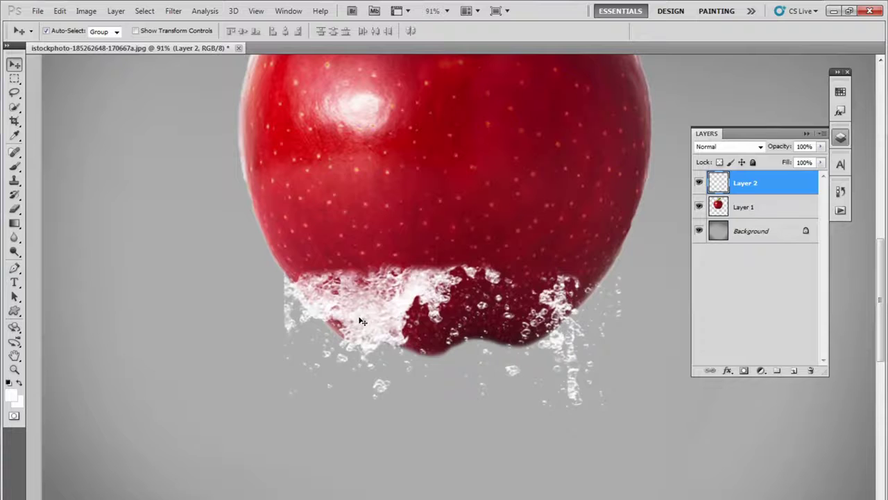
# Step: With a 200 px eraser, remove stray splash bits and the apple's lower edge on Layer 1
pyautogui.press('e')
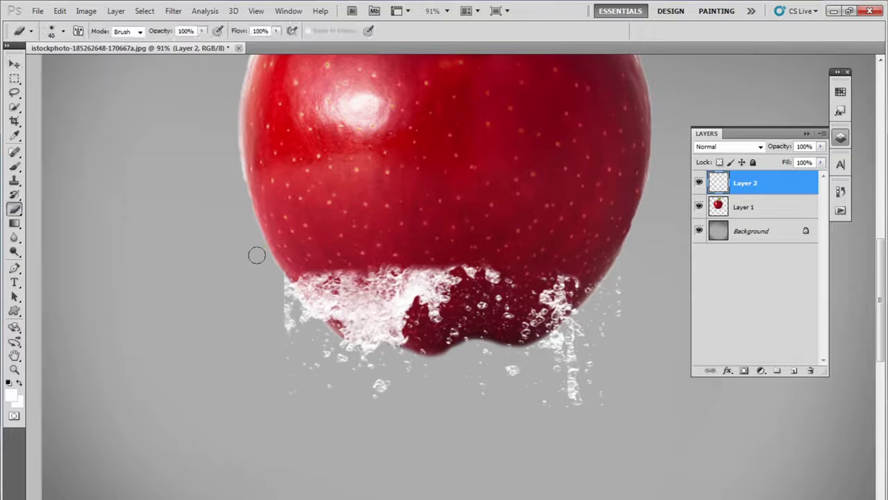
pyautogui.press(']')
pyautogui.press(']')
pyautogui.press(']')
pyautogui.press(']')
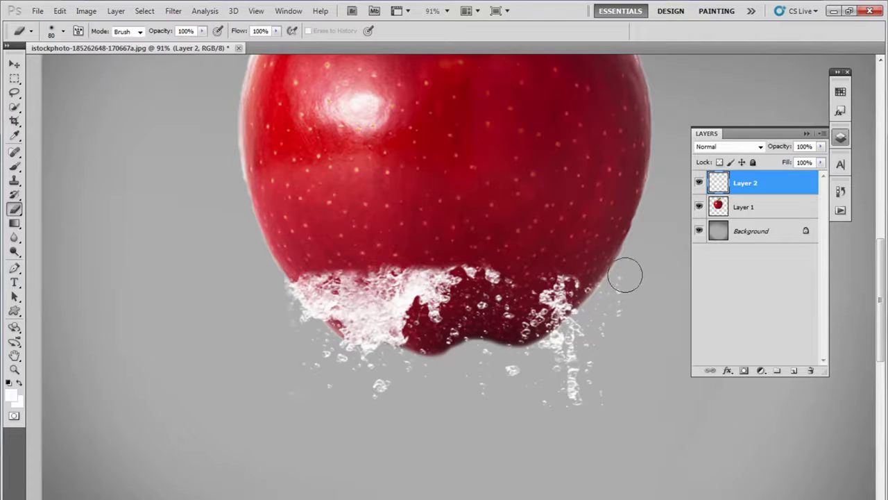
pyautogui.press(']')
pyautogui.press(']')
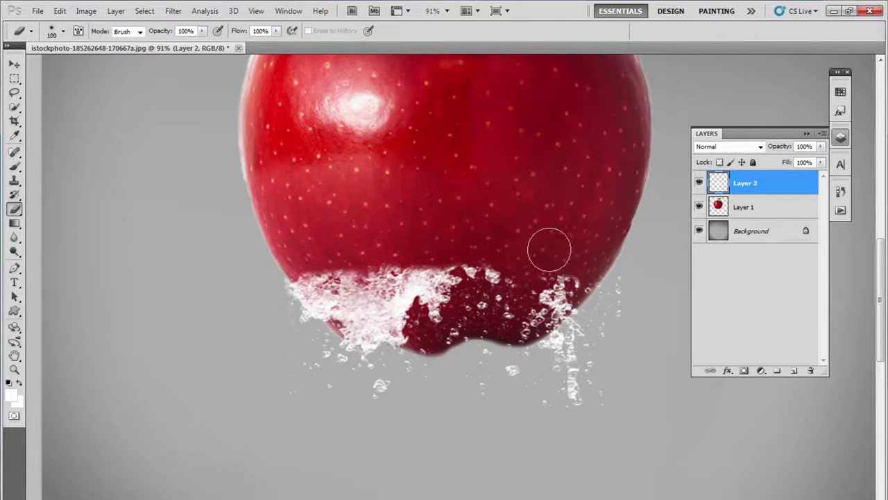
pyautogui.press(']')
pyautogui.press(']')
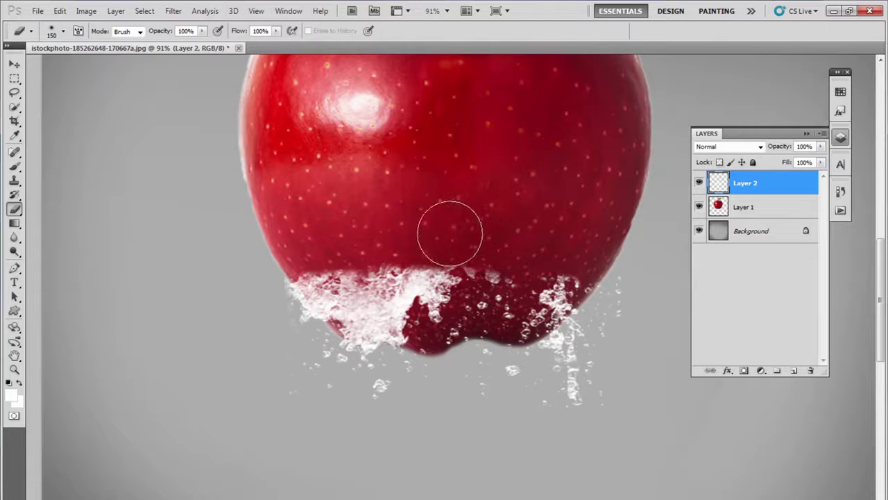
pyautogui.press(']')
pyautogui.press(']')
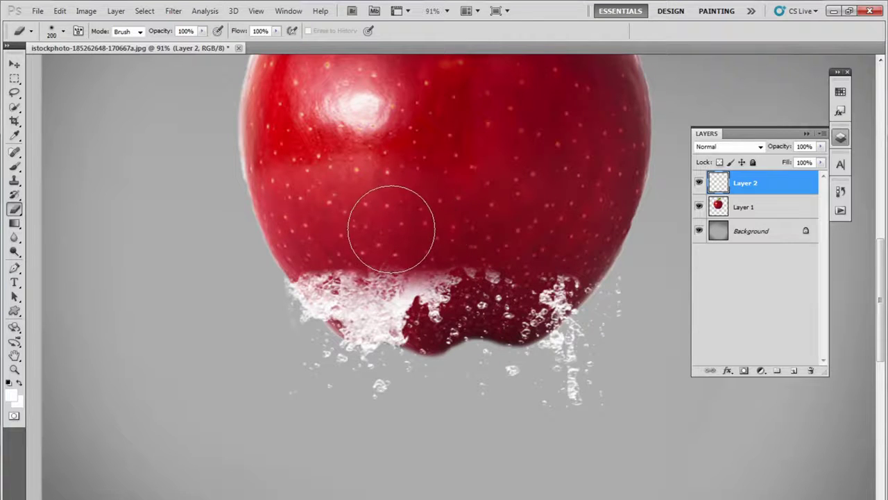
pyautogui.moveTo(330, 231); pyautogui.dragTo(612, 206)
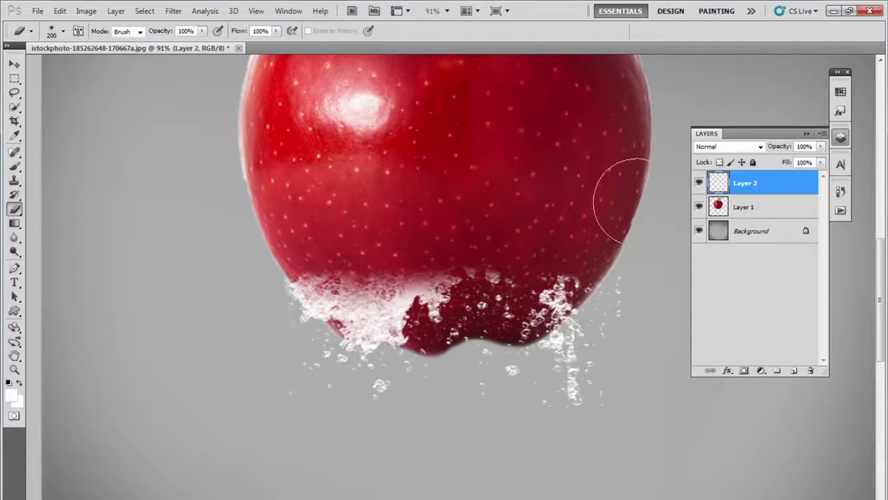
pyautogui.click(733, 210)
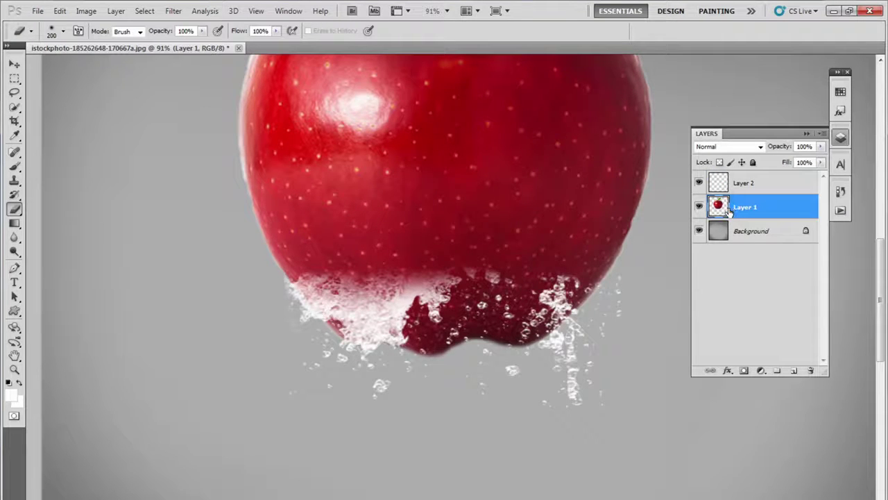
pyautogui.moveTo(535, 377)
pyautogui.mouseDown()
pyautogui.moveTo(563, 381)
pyautogui.moveTo(594, 356)
pyautogui.moveTo(412, 390)
pyautogui.moveTo(413, 369)
pyautogui.moveTo(333, 368)
pyautogui.moveTo(392, 373)
pyautogui.moveTo(360, 367)
pyautogui.mouseUp()
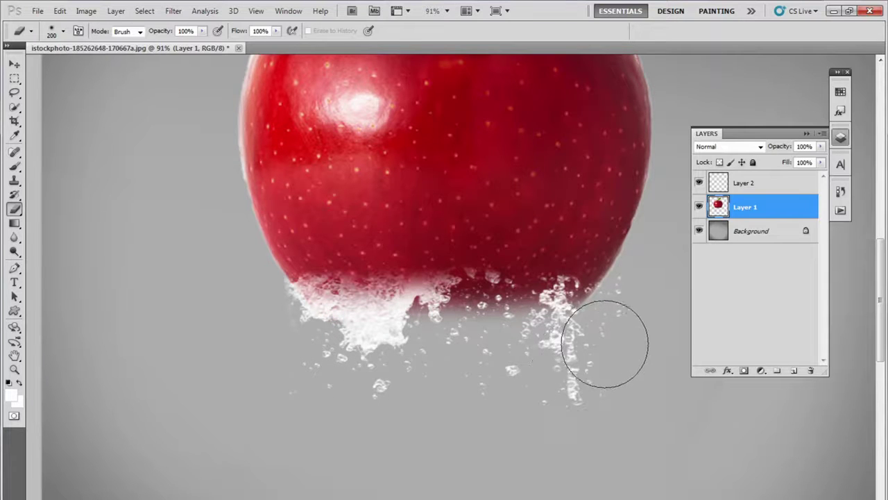
pyautogui.press('v')
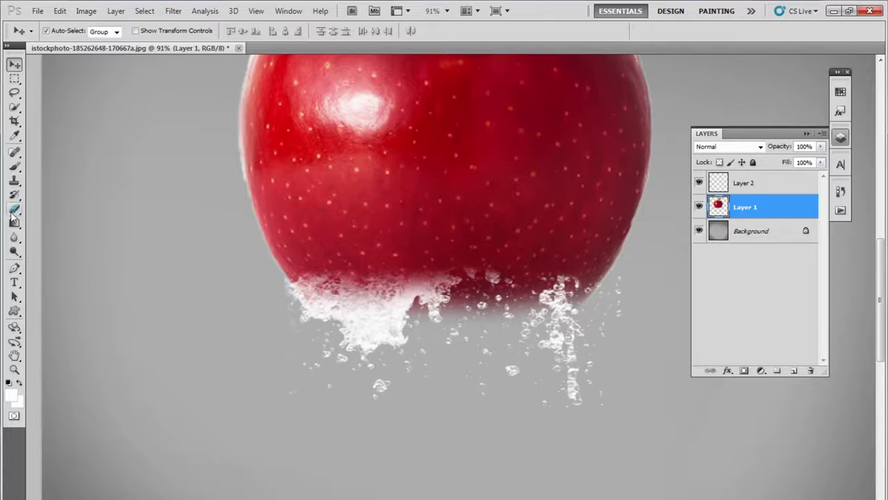
# Step: Switch to the Brush tool and scroll the brush presets down to the Water Splash brushes
pyautogui.click(15, 169)
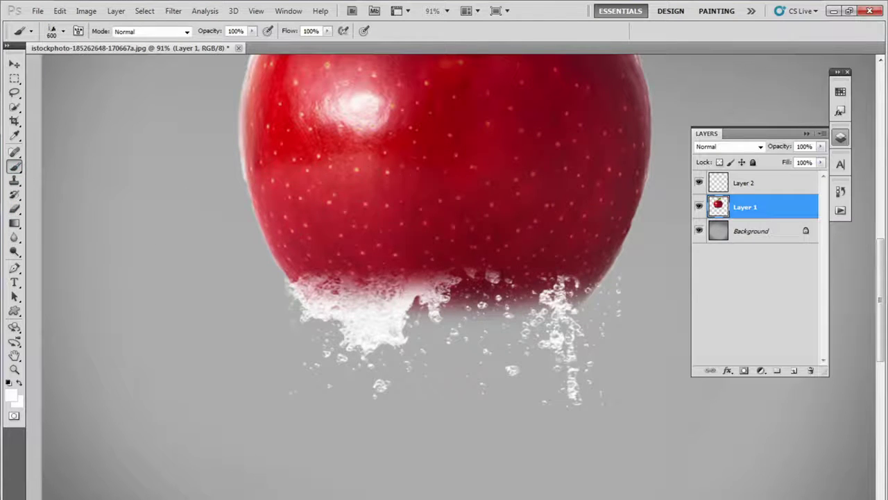
pyautogui.rightClick(407, 295)
pyautogui.scroll(-2, 404, 345)
pyautogui.scroll(-2, 404, 345)
pyautogui.scroll(-2, 402, 347)
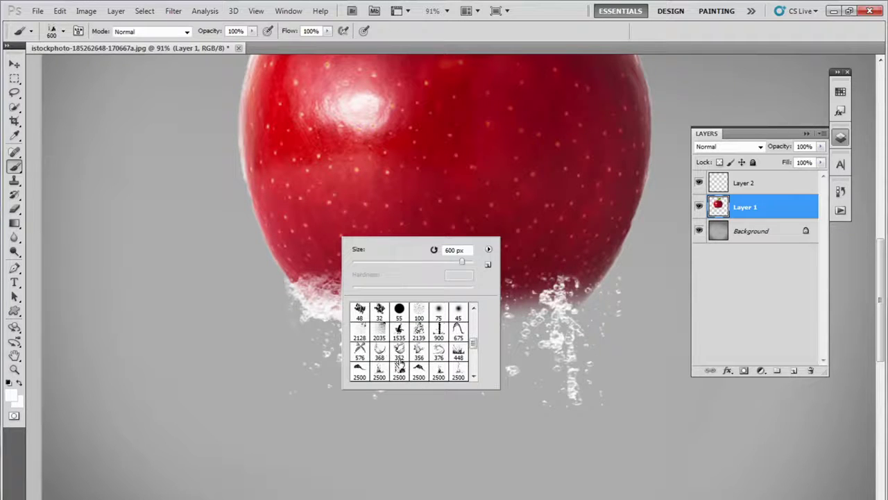
pyautogui.scroll(-1, 405, 331)
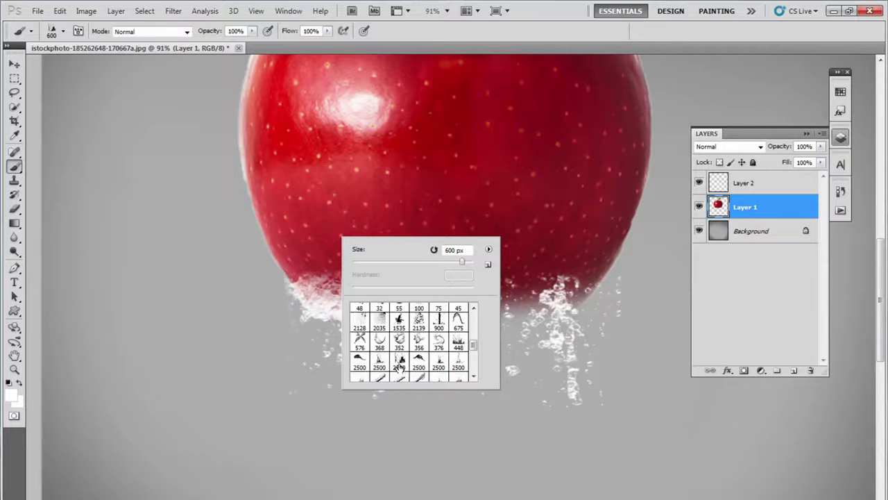
pyautogui.scroll(-1, 400, 368)
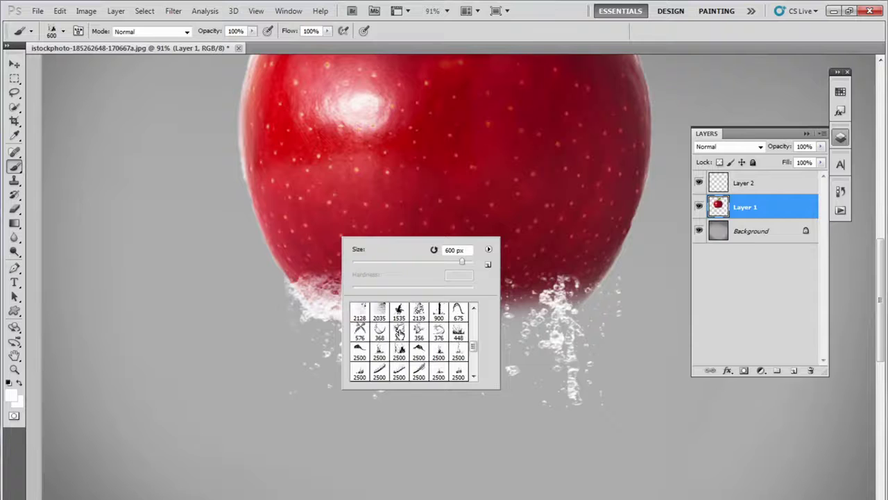
pyautogui.scroll(-1, 458, 347)
pyautogui.scroll(-1, 442, 334)
pyautogui.scroll(-1, 441, 334)
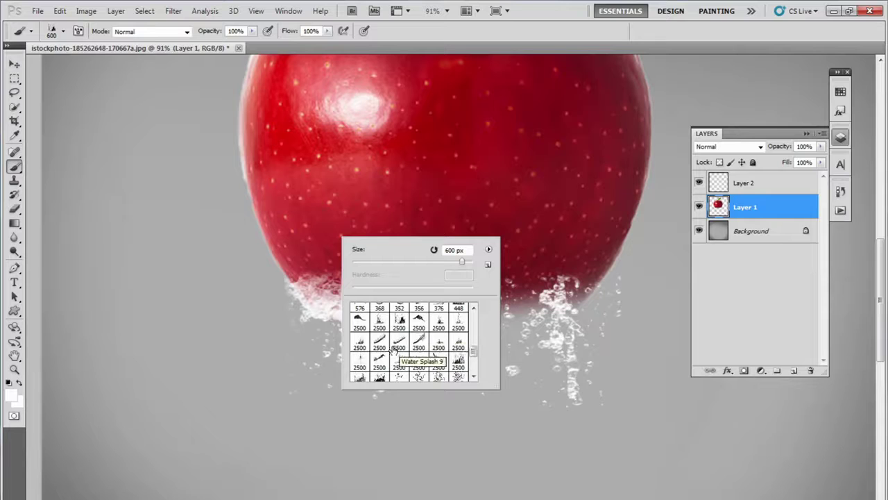
# Step: Pick the 2500 px water splash brush, zoom out, and add an empty Layer 3
pyautogui.scroll(1, 410, 344)
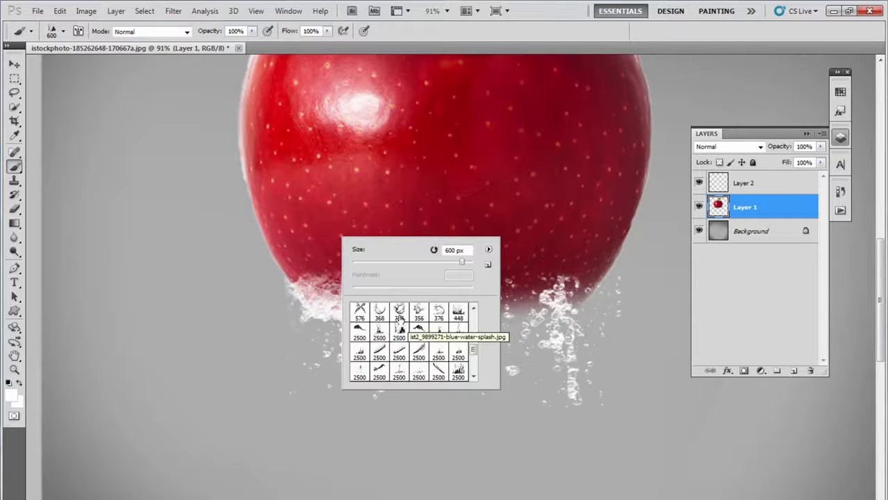
pyautogui.scroll(-1, 461, 354)
pyautogui.scroll(-1, 453, 352)
pyautogui.click(461, 350)
pyautogui.click(229, 340)
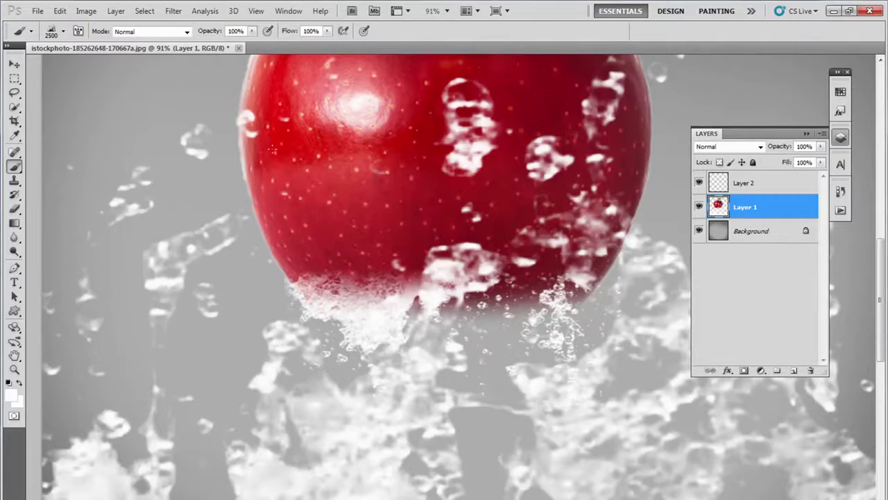
pyautogui.hotkey('ctrl', '-')
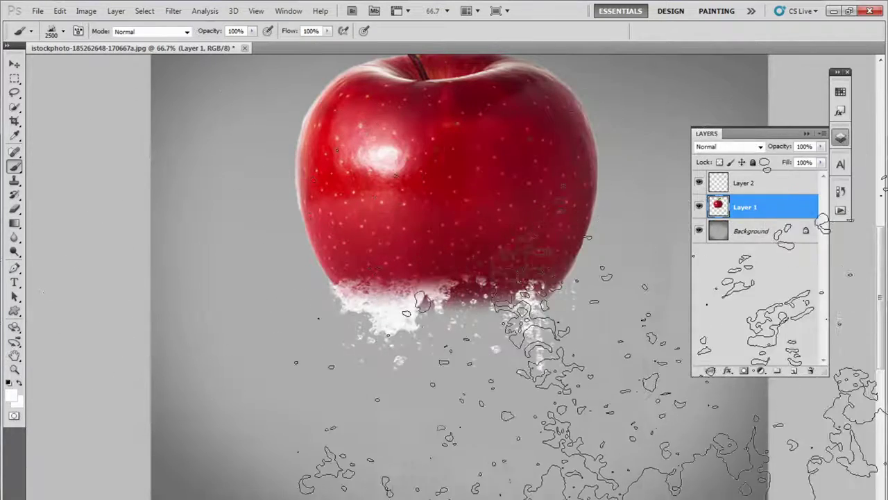
pyautogui.click(792, 371)
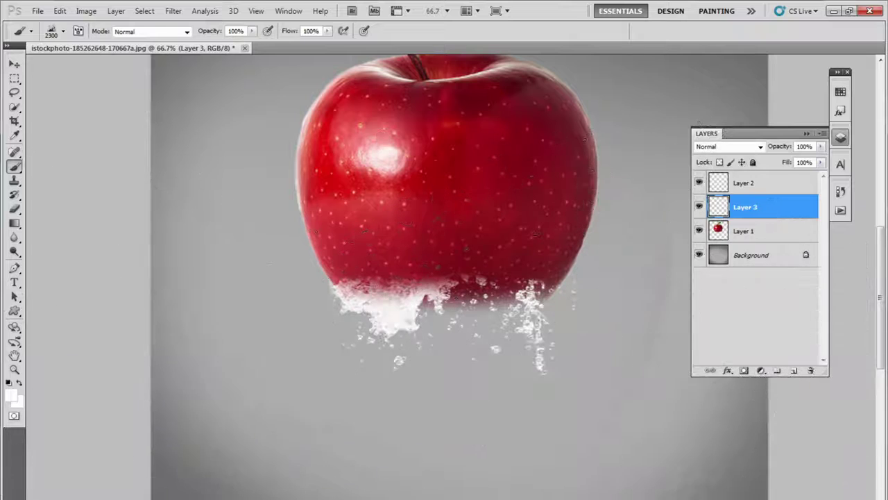
# Step: Stamp an enlarged white splash below the apple and rotate it 180°
pyautogui.press(']')
pyautogui.press(']')
pyautogui.press(']')
pyautogui.click(423, 413)
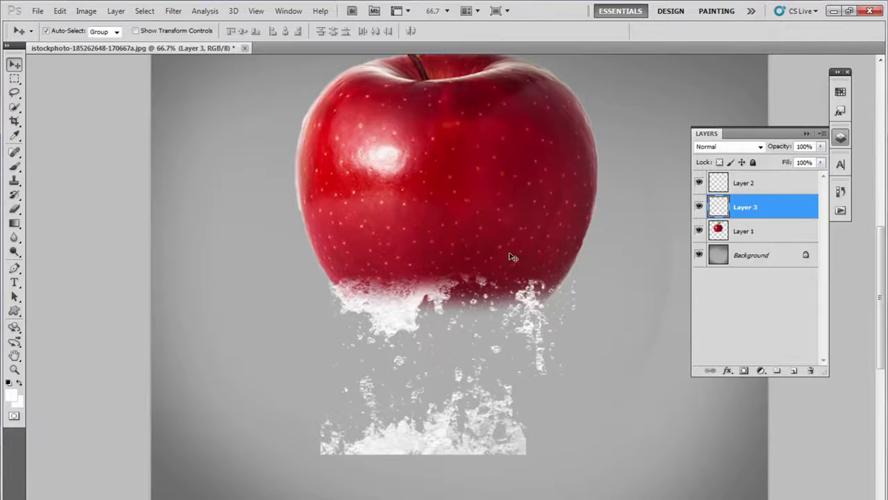
pyautogui.hotkey('ctrl', 't')
pyautogui.rightClick(474, 382)
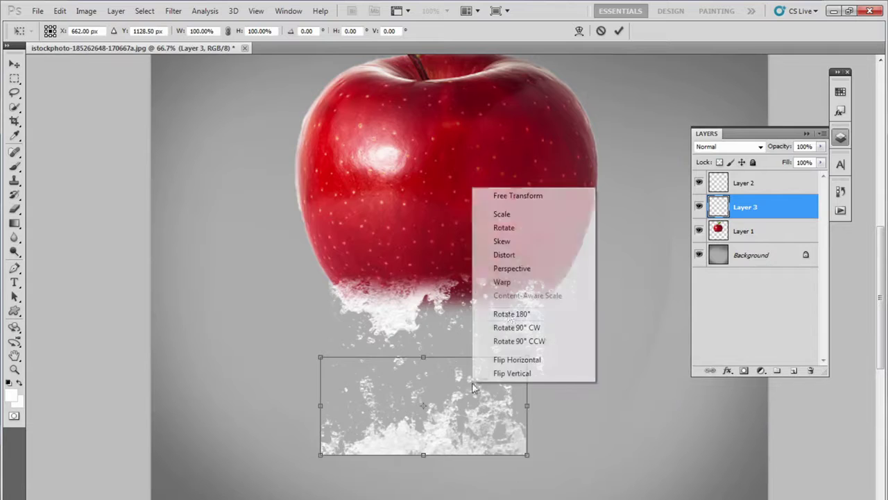
pyautogui.click(517, 315)
pyautogui.press('Return')
# Step: Move the upside-down splash up over the bottom of the apple
pyautogui.scroll(1, 463, 397)
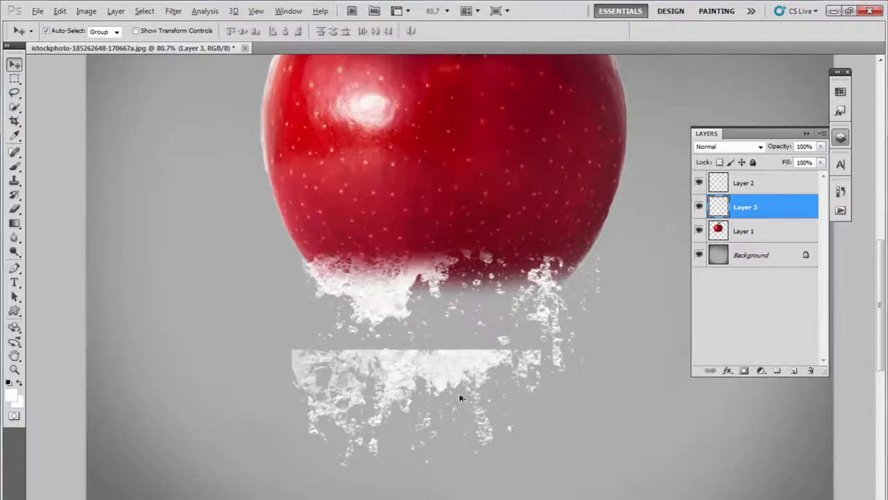
pyautogui.scroll(1, 461, 392)
pyautogui.scroll(1, 460, 387)
pyautogui.moveTo(526, 323); pyautogui.dragTo(450, 418)
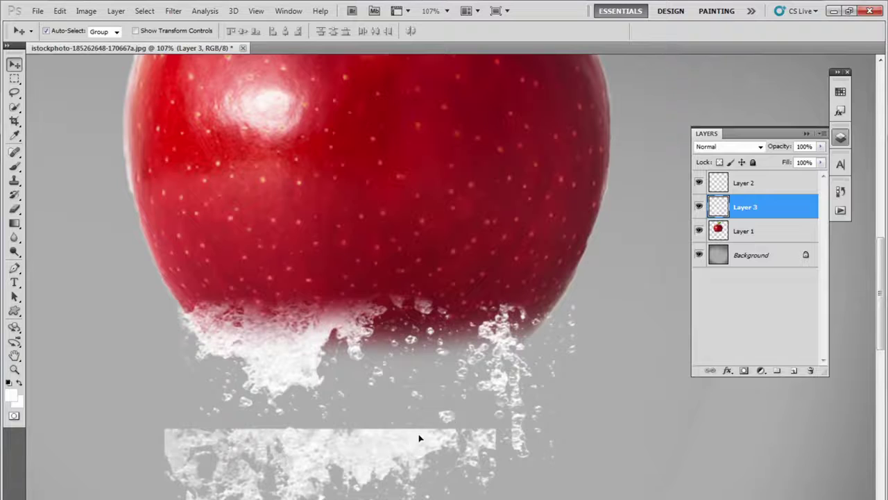
pyautogui.moveTo(337, 426); pyautogui.dragTo(396, 372)
pyautogui.click(303, 351)
pyautogui.moveTo(339, 383); pyautogui.dragTo(318, 275)
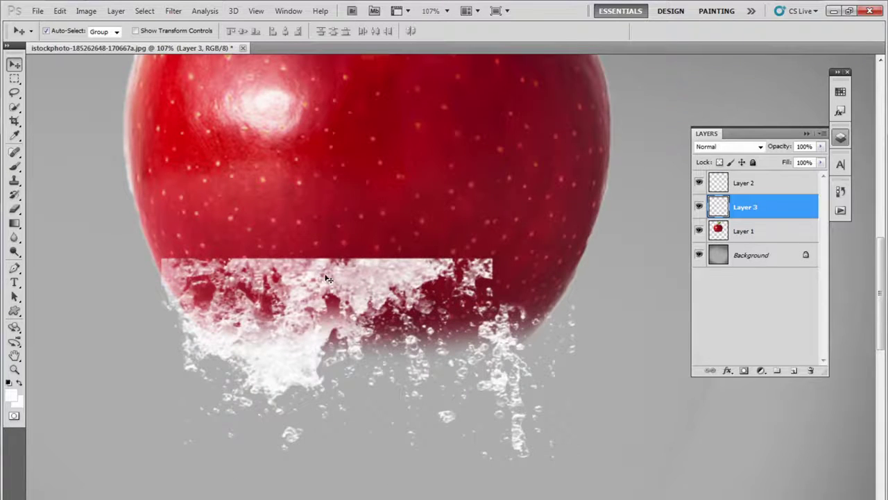
# Step: Scale the splash across the apple's lower half, then erase its hard top edge
pyautogui.hotkey('ctrl', 't')
pyautogui.moveTo(493, 258); pyautogui.dragTo(643, 184)
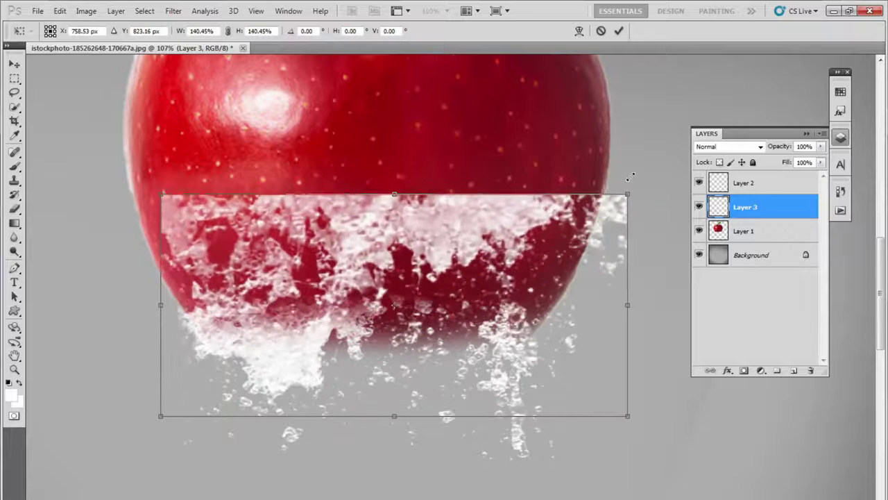
pyautogui.moveTo(467, 243)
pyautogui.mouseDown()
pyautogui.moveTo(448, 291)
pyautogui.moveTo(474, 292)
pyautogui.mouseUp()
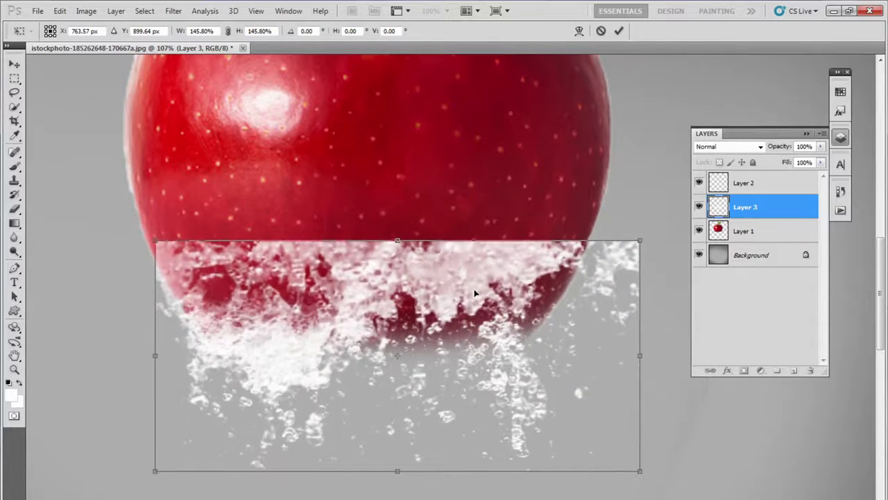
pyautogui.moveTo(645, 306); pyautogui.dragTo(598, 297)
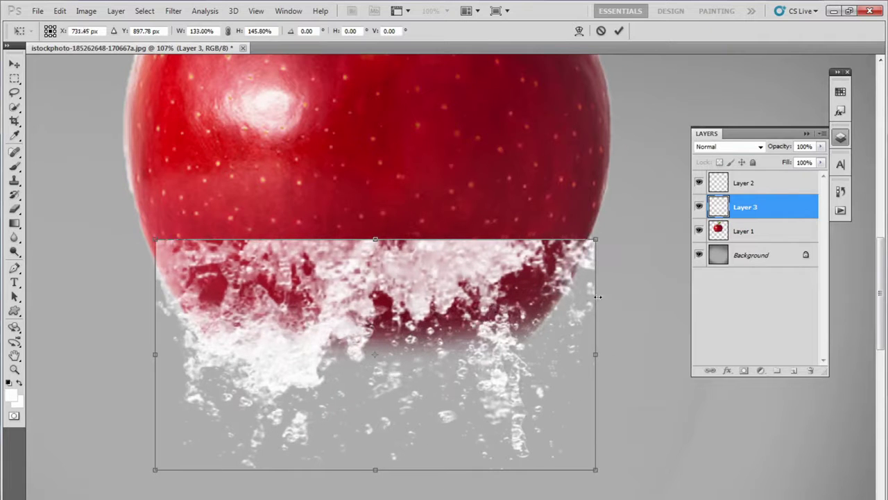
pyautogui.press('Return')
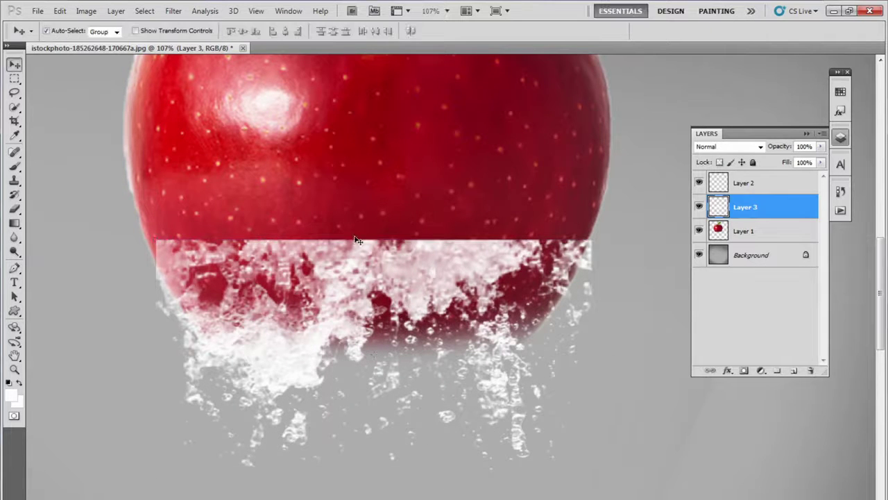
pyautogui.press('e')
pyautogui.moveTo(238, 204)
pyautogui.mouseDown()
pyautogui.moveTo(159, 188)
pyautogui.moveTo(503, 177)
pyautogui.moveTo(377, 192)
pyautogui.moveTo(575, 198)
pyautogui.moveTo(604, 218)
pyautogui.mouseUp()
# Step: Shrink the eraser, then return to the Move tool with Layer 2 selected
pyautogui.press('[')
pyautogui.press('[')
pyautogui.press('[')
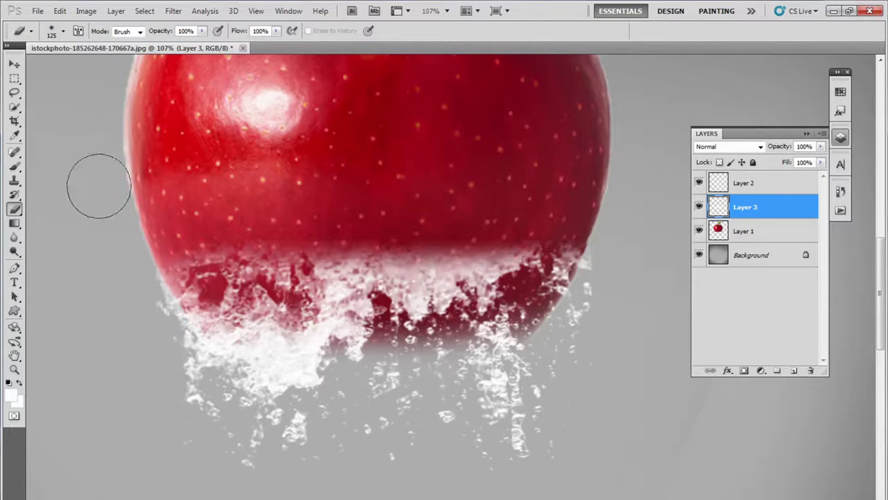
pyautogui.click(15, 64)
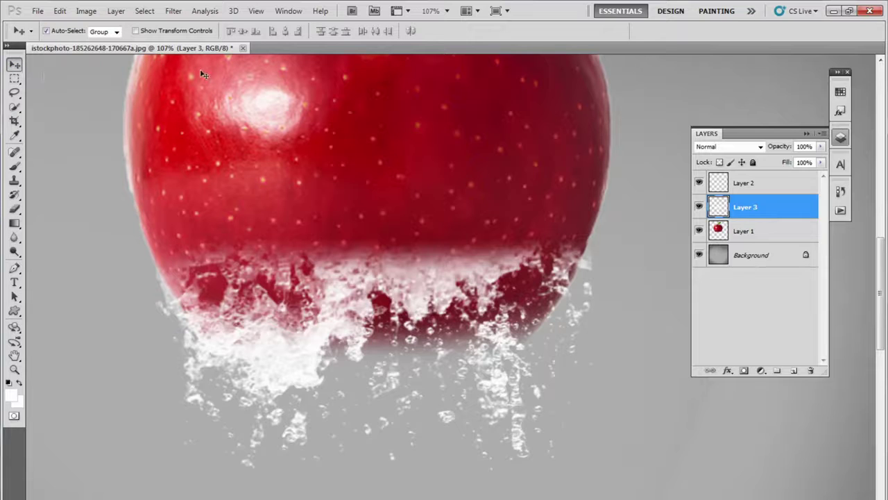
pyautogui.click(286, 380)
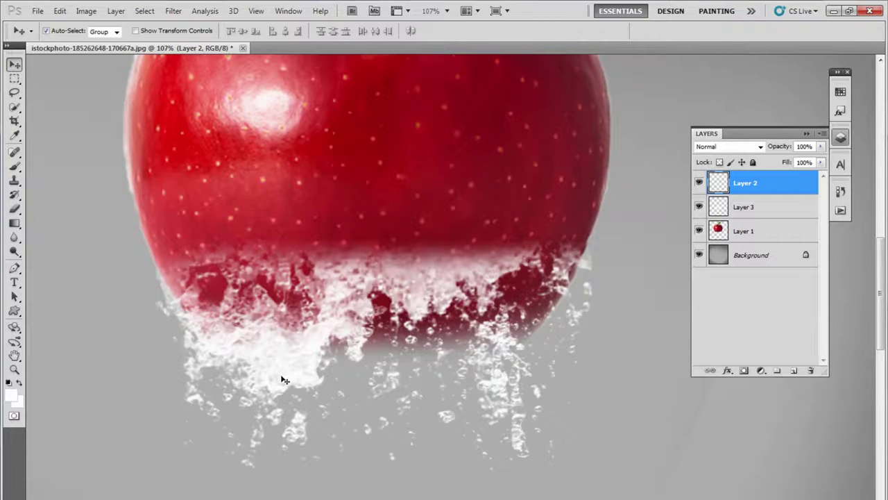
# Step: Shift Layer 3's splash right and down, then toggle Layer 2's visibility to check it
pyautogui.click(769, 208)
pyautogui.moveTo(188, 384)
pyautogui.mouseDown()
pyautogui.moveTo(321, 453)
pyautogui.moveTo(313, 448)
pyautogui.mouseUp()
pyautogui.hotkey('ctrl', 'j')
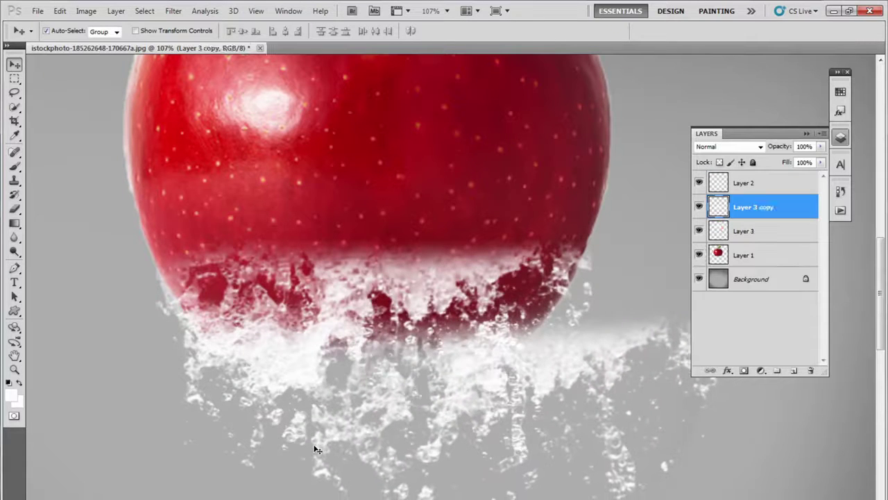
pyautogui.hotkey('ctrl', 'alt', 'z')
pyautogui.hotkey('ctrl', 'alt', 'z')
pyautogui.click(707, 184)
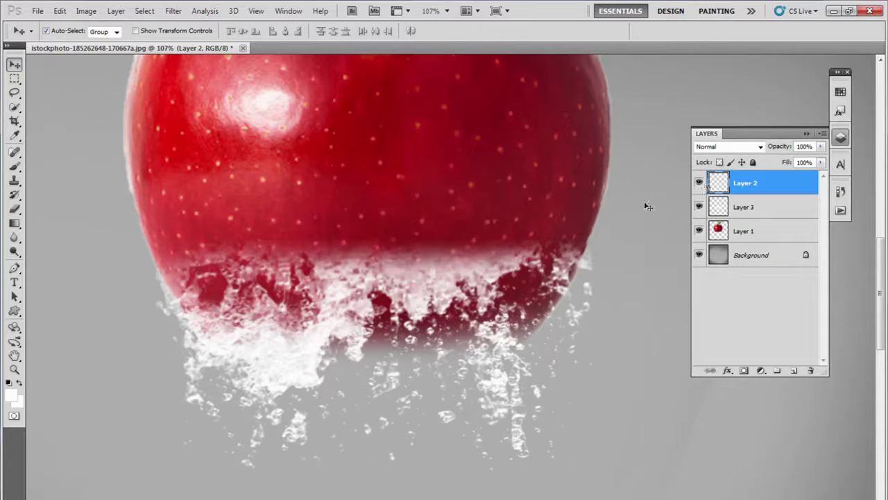
pyautogui.click(699, 182)
pyautogui.click(753, 208)
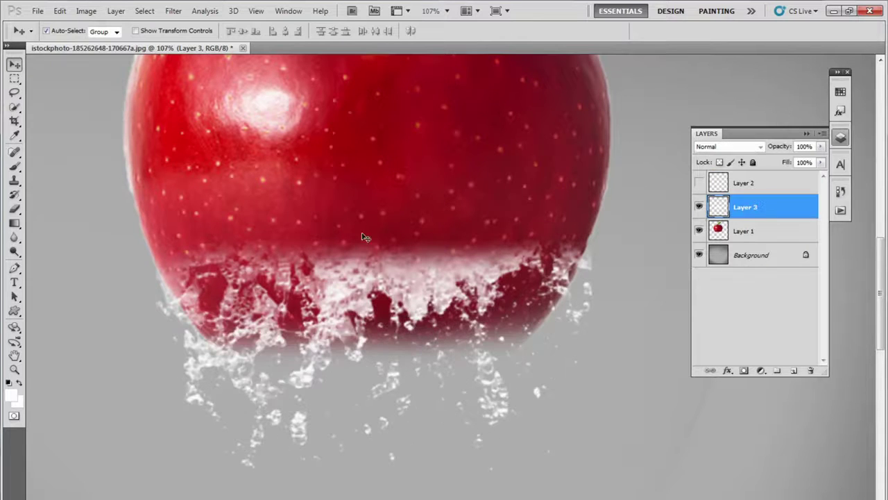
pyautogui.click(699, 183)
pyautogui.click(742, 183)
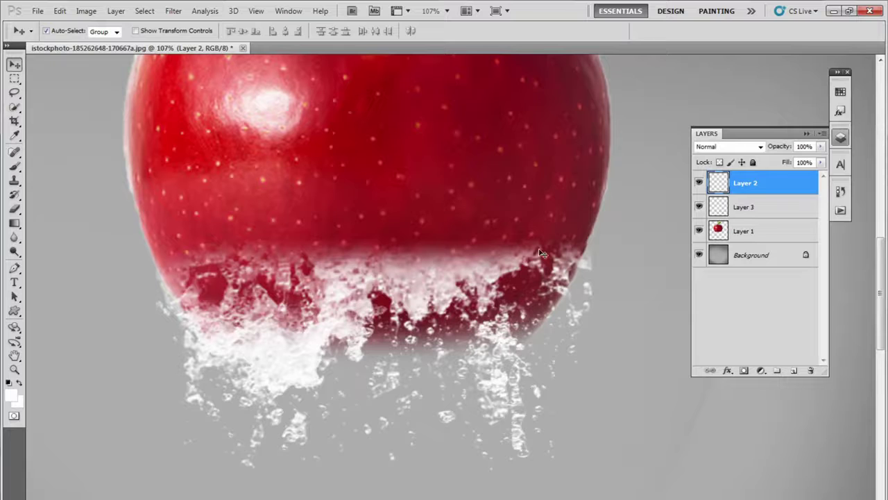
# Step: Duplicate Layer 2, flip the copy horizontally, stretch it taller, and place it beneath the apple
pyautogui.moveTo(270, 375); pyautogui.dragTo(366, 393)
pyautogui.hotkey('ctrl', 't')
pyautogui.rightClick(364, 392)
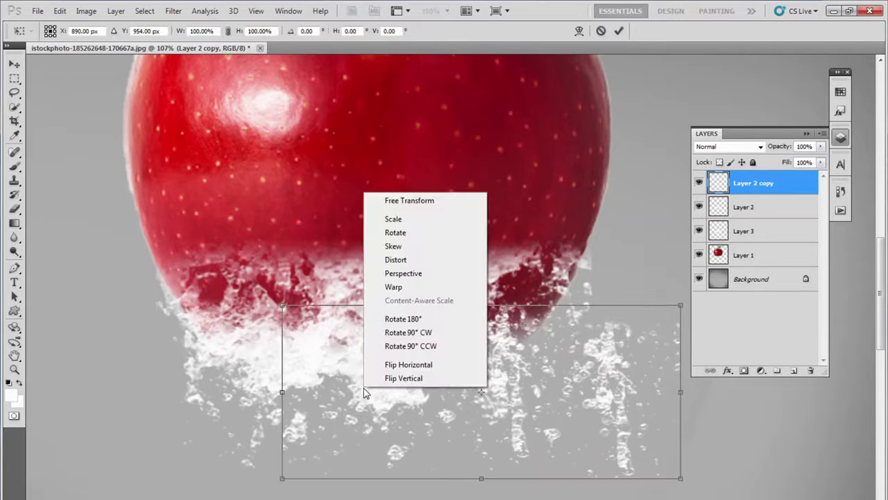
pyautogui.click(409, 364)
pyautogui.moveTo(590, 365)
pyautogui.mouseDown()
pyautogui.moveTo(486, 347)
pyautogui.moveTo(479, 335)
pyautogui.mouseUp()
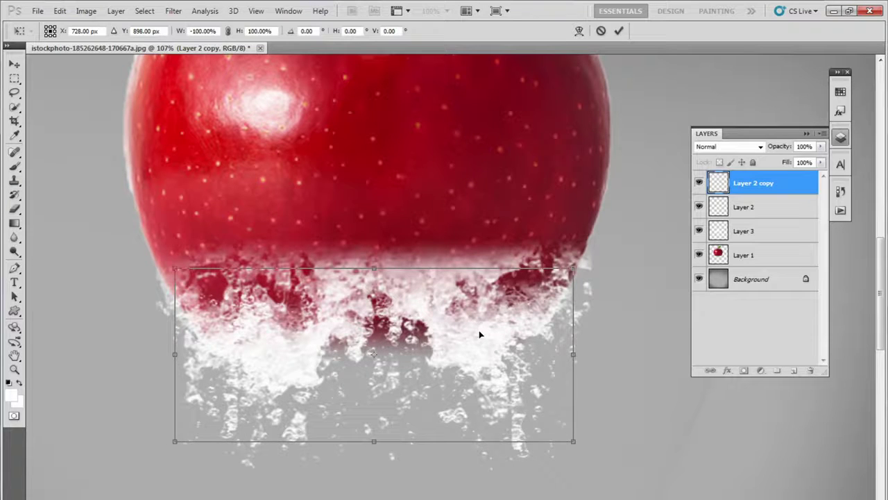
pyautogui.moveTo(372, 439); pyautogui.dragTo(372, 491)
pyautogui.moveTo(459, 366); pyautogui.dragTo(459, 338)
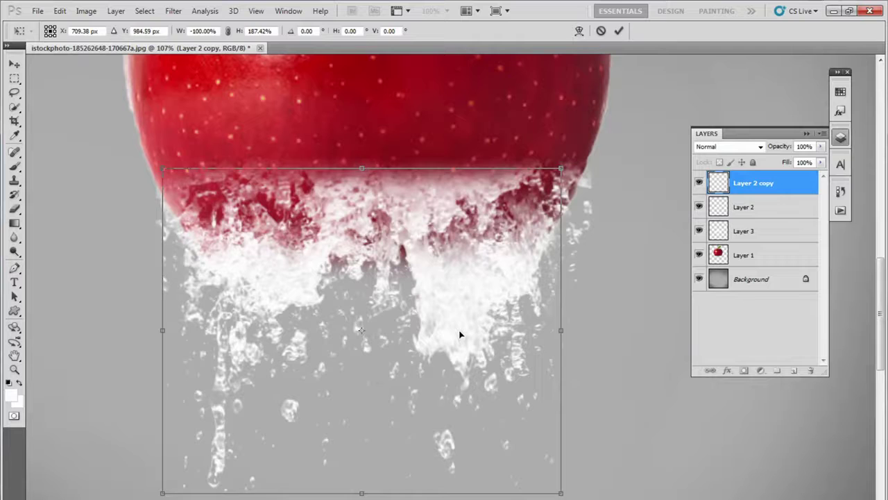
pyautogui.press('Return')
pyautogui.scroll(-8, 298, 281)
pyautogui.scroll(1, 514, 295)
pyautogui.scroll(2, 514, 291)
pyautogui.scroll(1, 517, 290)
pyautogui.scroll(1, 521, 290)
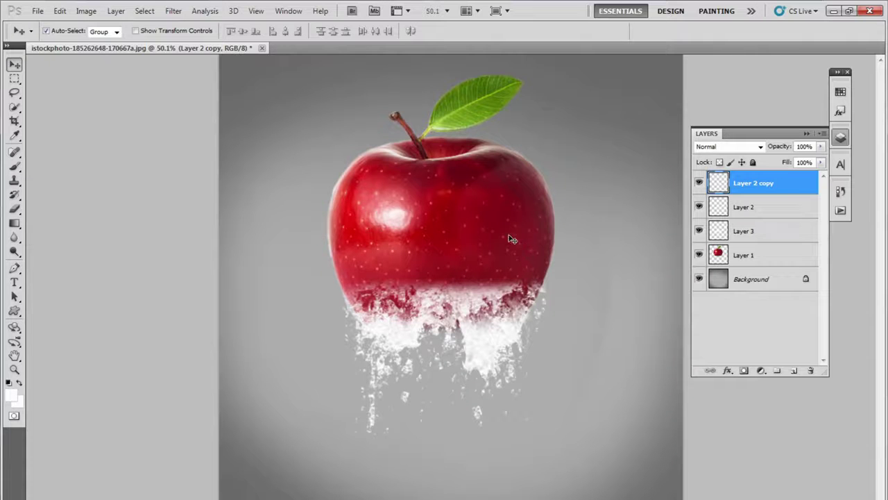
pyautogui.scroll(2, 519, 373)
pyautogui.scroll(1, 520, 372)
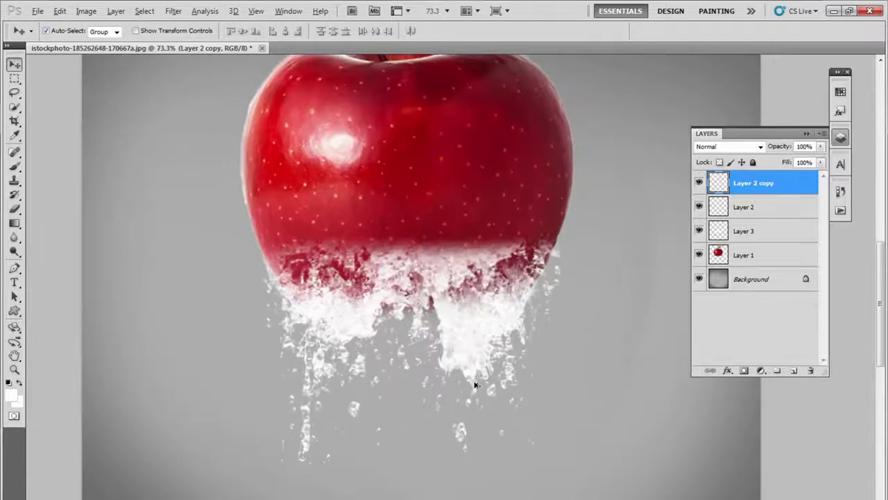
pyautogui.scroll(1, 451, 382)
pyautogui.scroll(-2, 410, 353)
pyautogui.scroll(-2, 388, 354)
pyautogui.scroll(1, 368, 355)
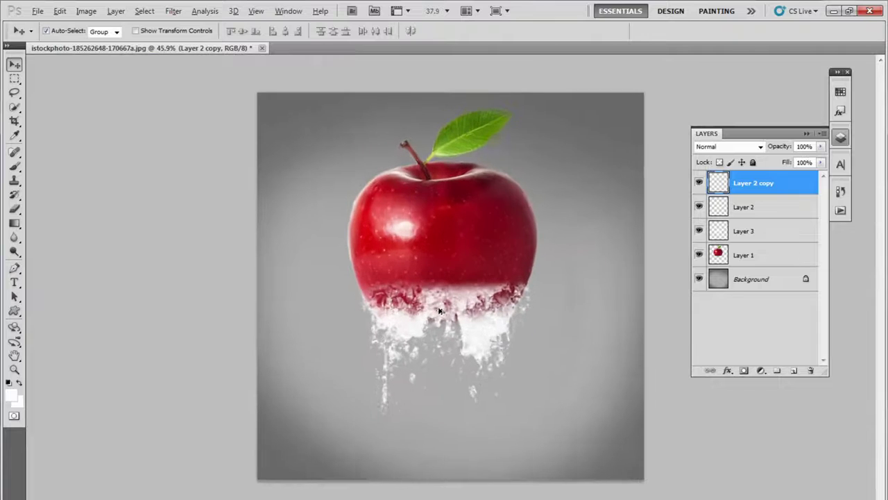
# Step: Select a 2500 px splash brush from the brush presets
pyautogui.scroll(1, 358, 356)
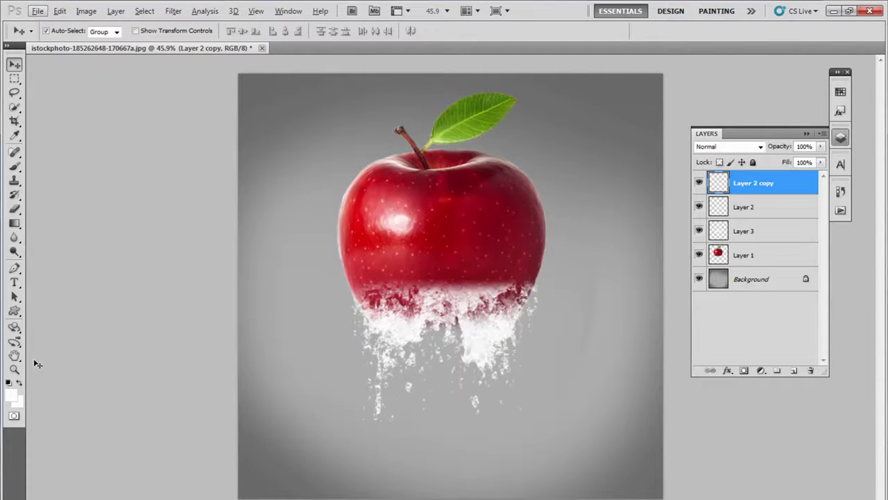
pyautogui.press('b')
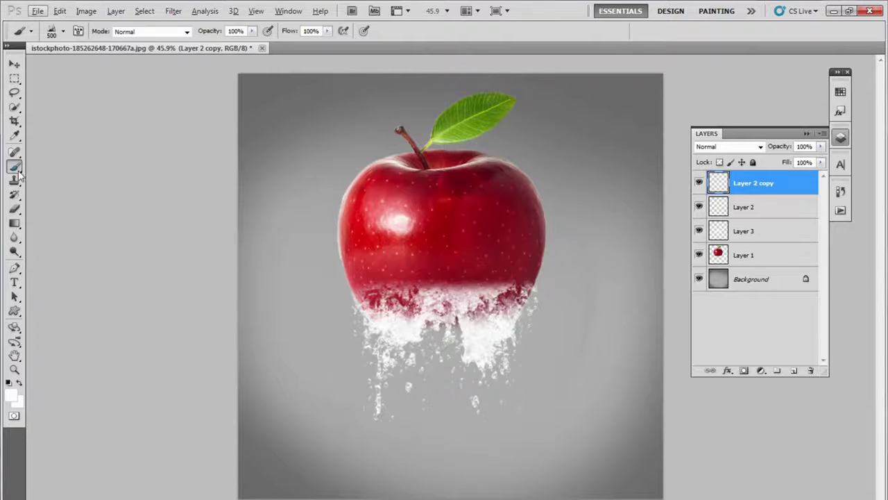
pyautogui.rightClick(403, 346)
pyautogui.scroll(-3, 470, 432)
pyautogui.scroll(-1, 470, 432)
pyautogui.scroll(-2, 472, 431)
pyautogui.scroll(-1, 479, 433)
pyautogui.scroll(-1, 494, 436)
pyautogui.scroll(-1, 492, 438)
pyautogui.scroll(-1, 489, 436)
pyautogui.scroll(-1, 483, 434)
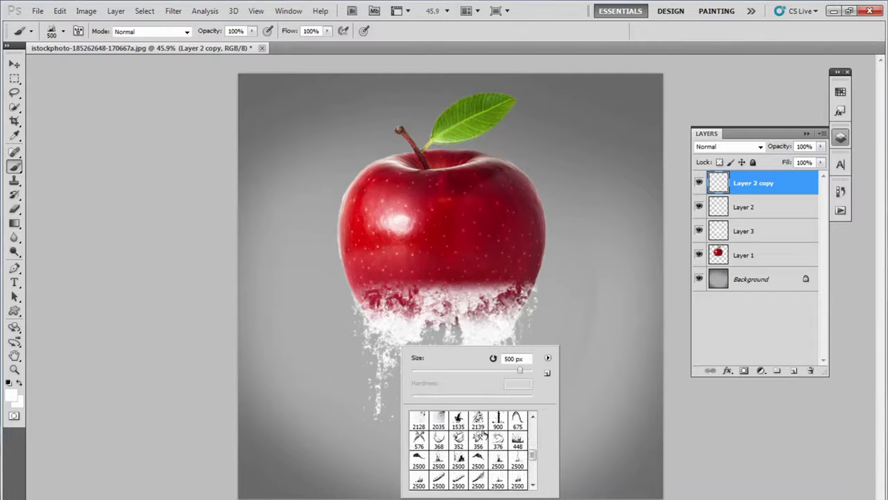
pyautogui.click(519, 467)
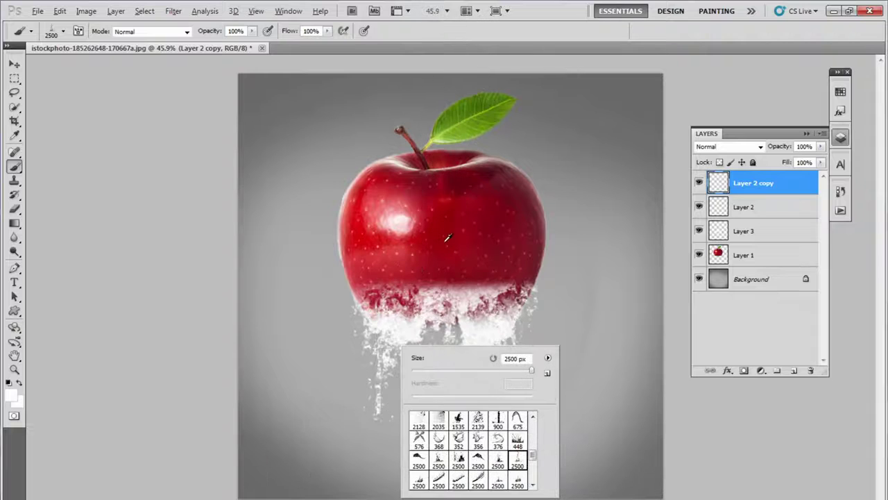
# Step: Sample the apple's red and stamp a narrower 400 px red splash below the apple
pyautogui.keyDown('alt'); pyautogui.click(402, 256); pyautogui.keyUp('alt')
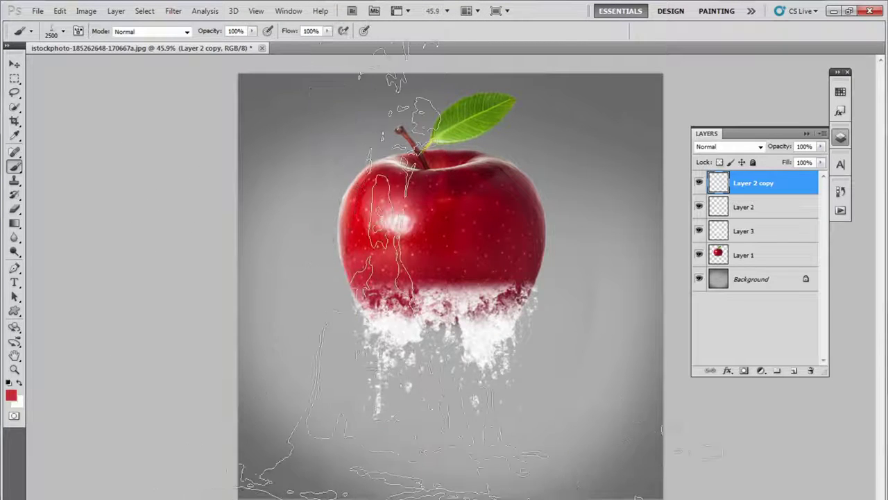
pyautogui.press('v')
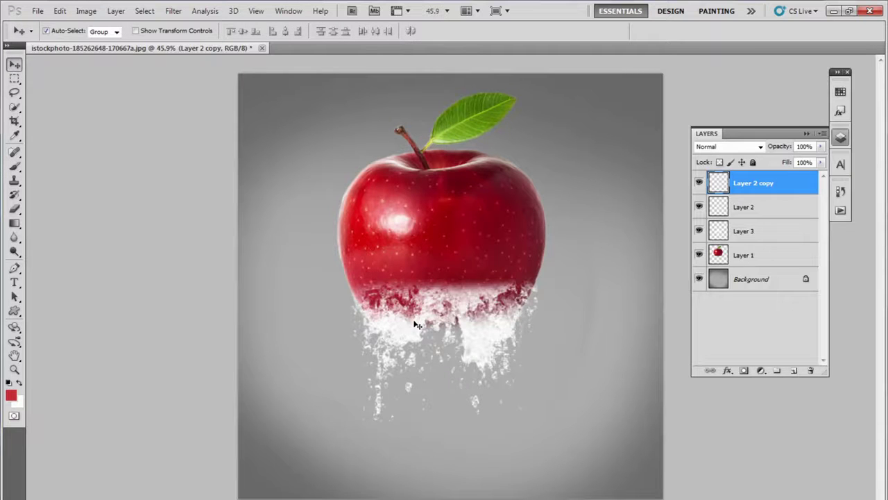
pyautogui.press('b')
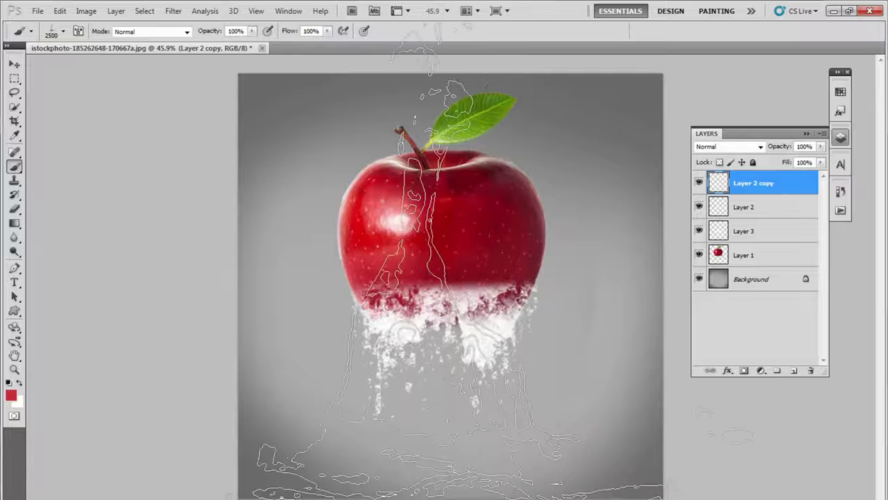
pyautogui.press('.')
pyautogui.press('.')
pyautogui.press('.')
pyautogui.press('[')
pyautogui.press('[')
pyautogui.press('[')
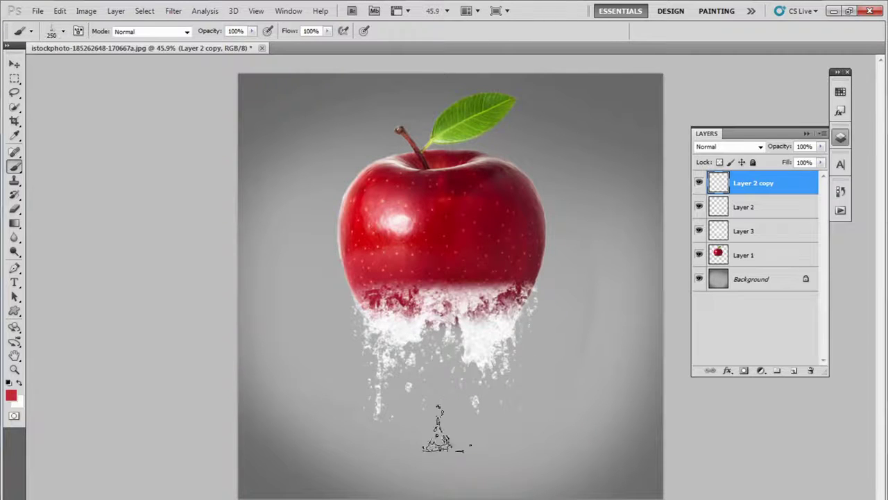
pyautogui.click(449, 424)
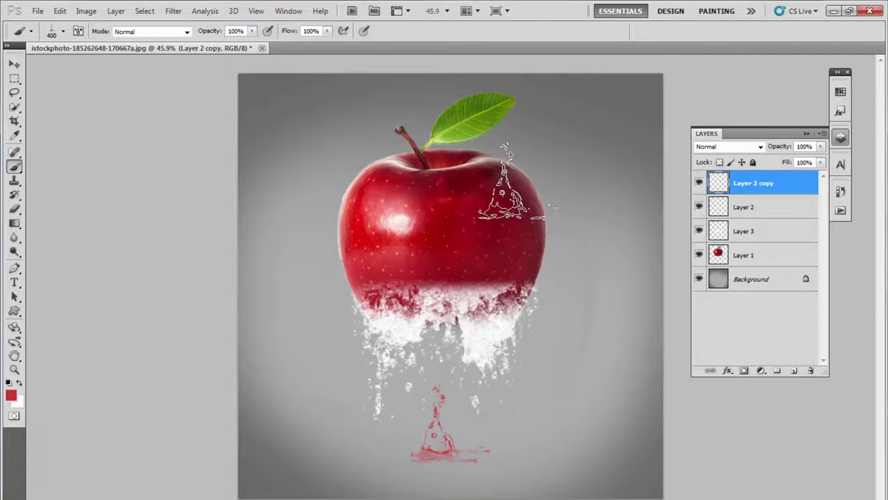
# Step: Try a white splash on a new layer, undo it, then stamp a red splash drop on new Layer 4
pyautogui.click(11, 395)
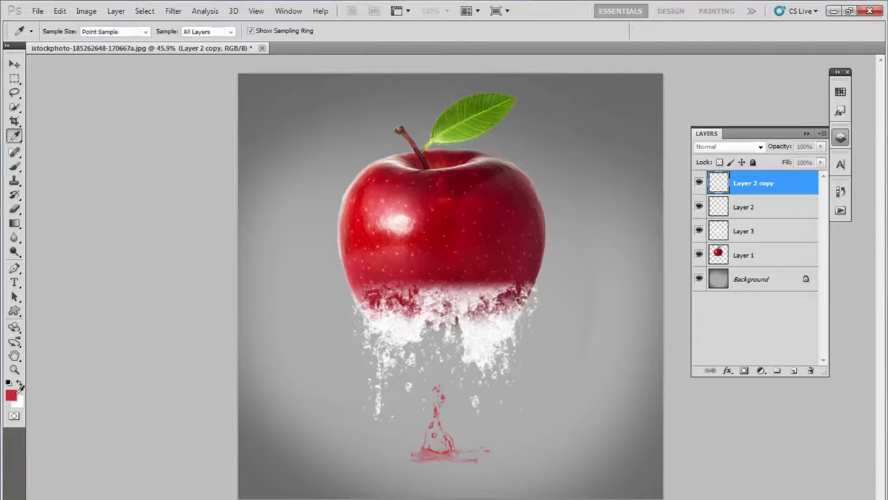
pyautogui.click(312, 282)
pyautogui.click(582, 269)
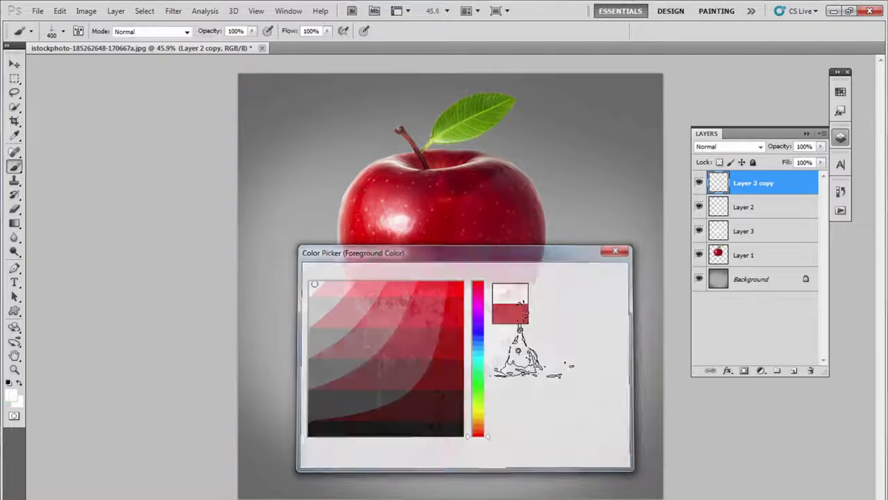
pyautogui.click(793, 371)
pyautogui.click(486, 420)
pyautogui.press('v')
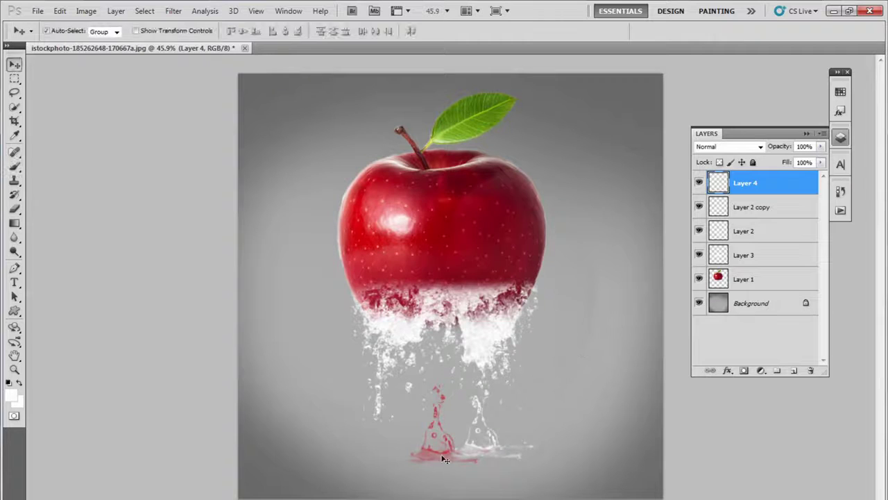
pyautogui.hotkey('ctrl', 'alt', 'z')
pyautogui.hotkey('ctrl', 'alt', 'z')
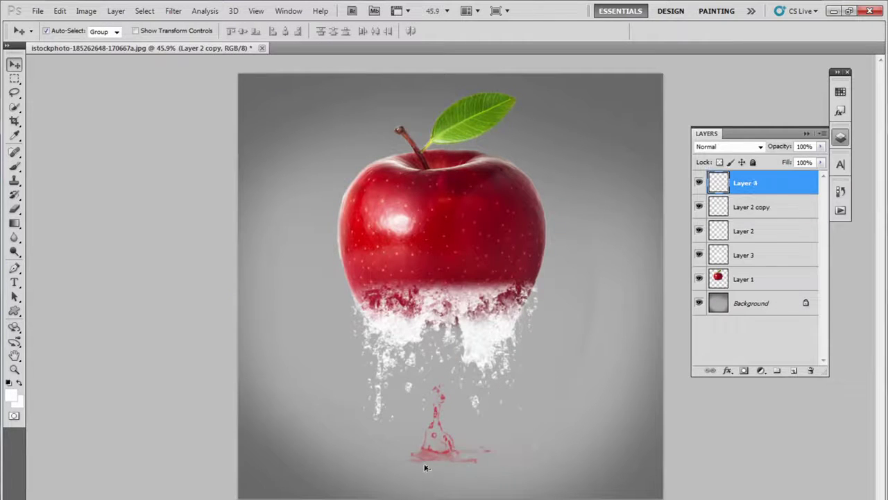
pyautogui.hotkey('ctrl', 'alt', 'z')
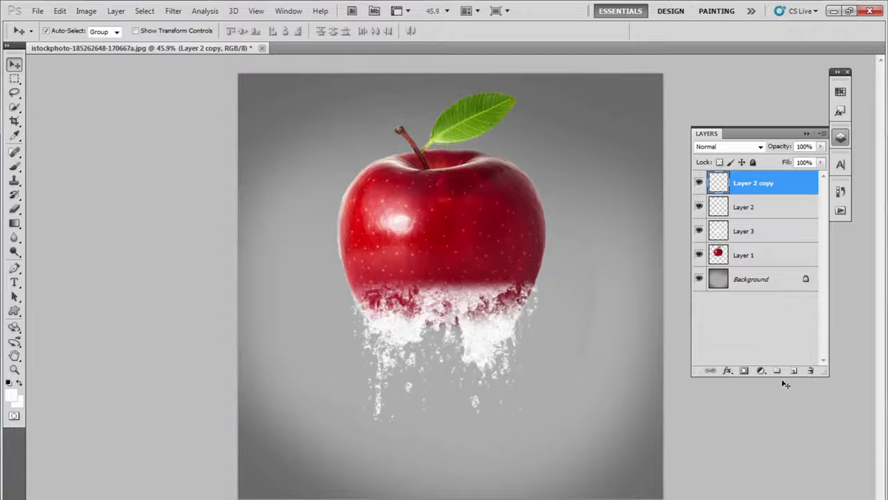
pyautogui.click(793, 371)
pyautogui.press('b')
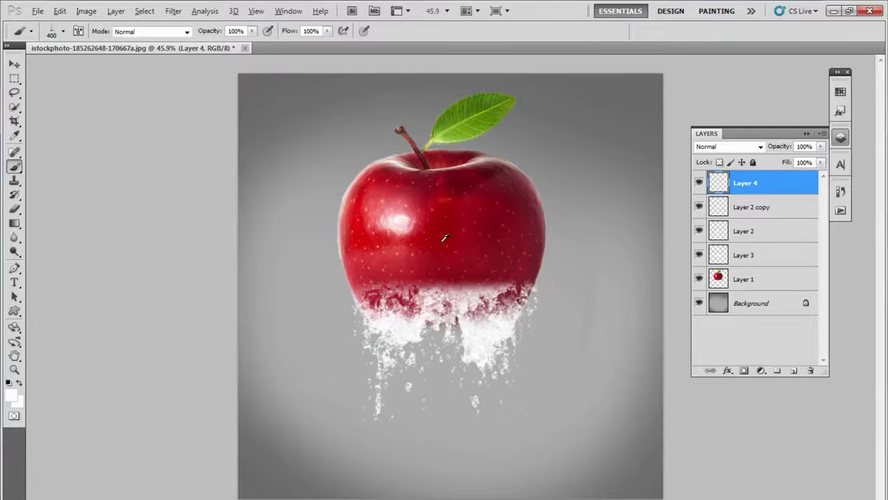
pyautogui.click(461, 429)
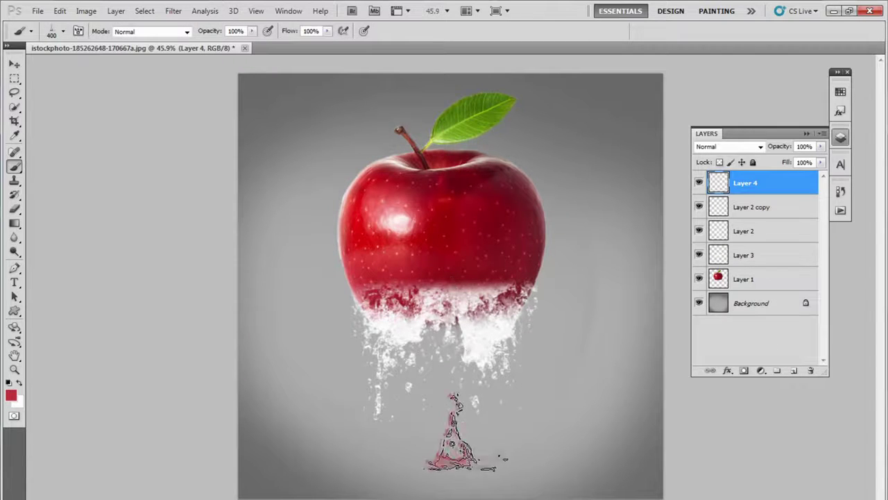
# Step: Add Layer 5 above the red splash and set the foreground colour to white
pyautogui.click(794, 372)
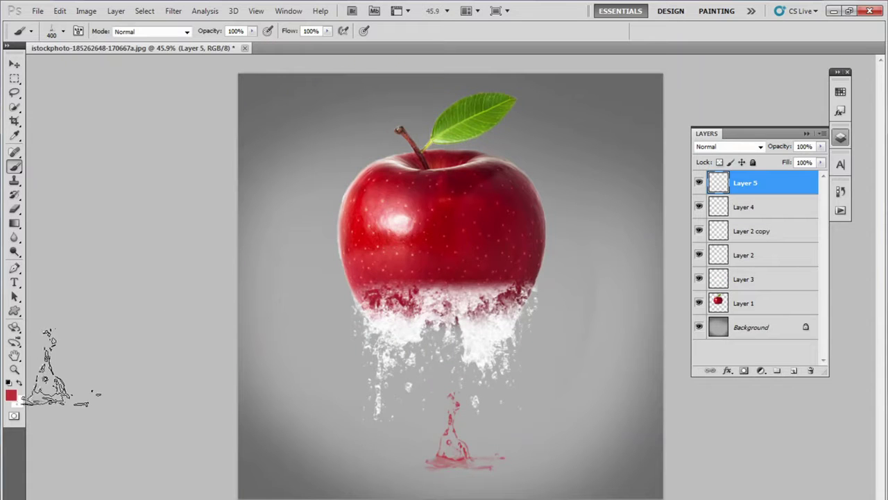
pyautogui.click(10, 394)
pyautogui.moveTo(333, 319); pyautogui.dragTo(309, 240)
pyautogui.click(586, 274)
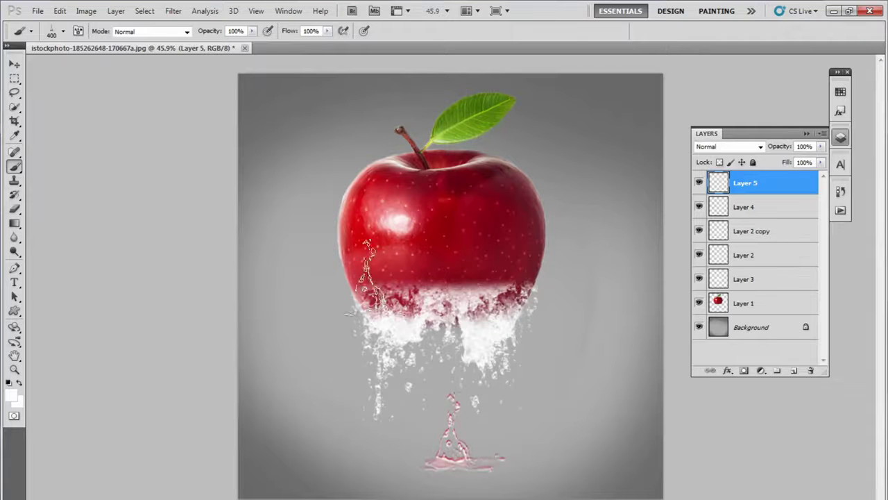
pyautogui.press('v')
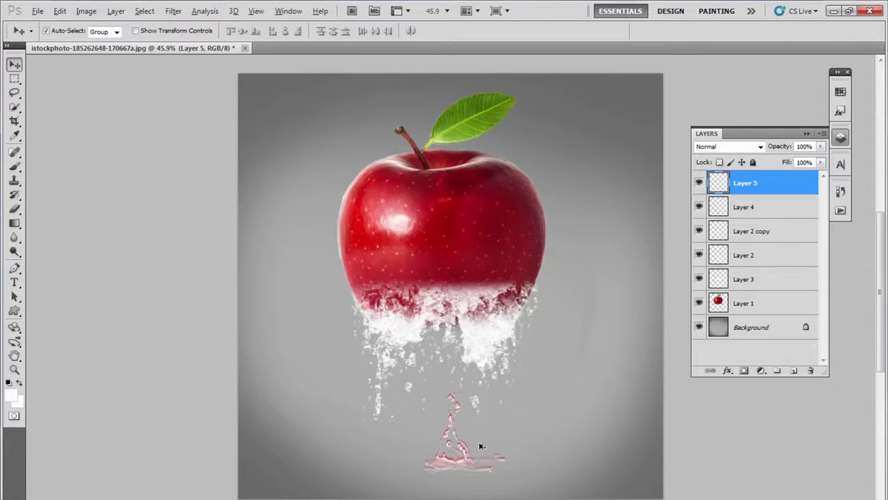
pyautogui.scroll(1, 485, 450)
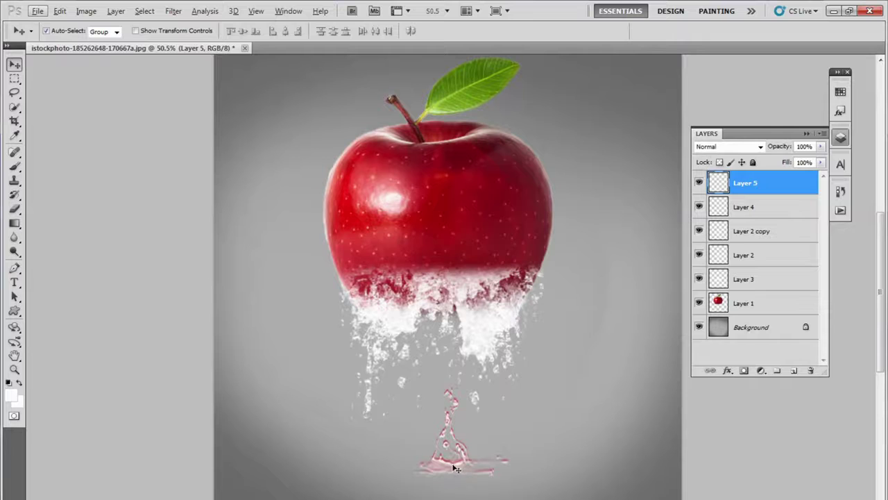
# Step: Enlarge the white splash on Layer 5 to about 148% wide and 136% tall
pyautogui.hotkey('ctrl', 't')
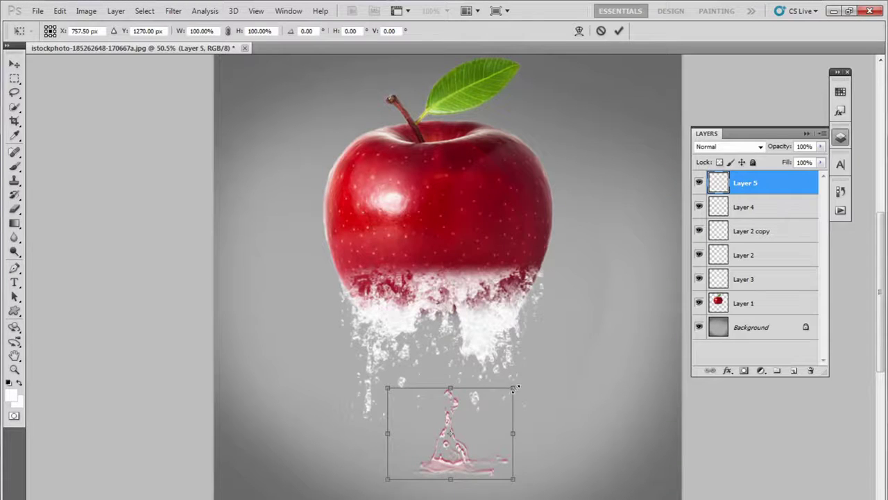
pyautogui.moveTo(514, 387); pyautogui.dragTo(543, 366)
pyautogui.moveTo(450, 498); pyautogui.dragTo(455, 478)
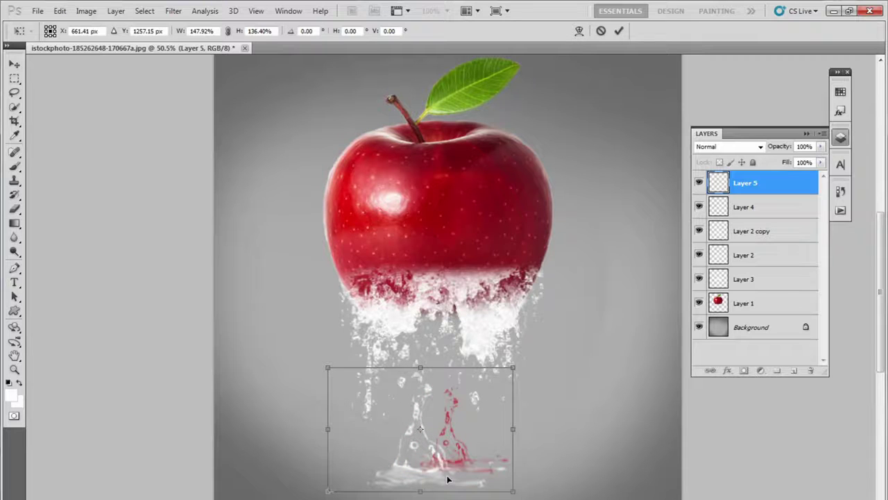
pyautogui.press('Return')
# Step: Scale Layer 4's red splash to about 125% and move it left under the white one
pyautogui.click(465, 461)
pyautogui.hotkey('ctrl', 't')
pyautogui.moveTo(512, 383); pyautogui.dragTo(528, 375)
pyautogui.moveTo(497, 421); pyautogui.dragTo(465, 420)
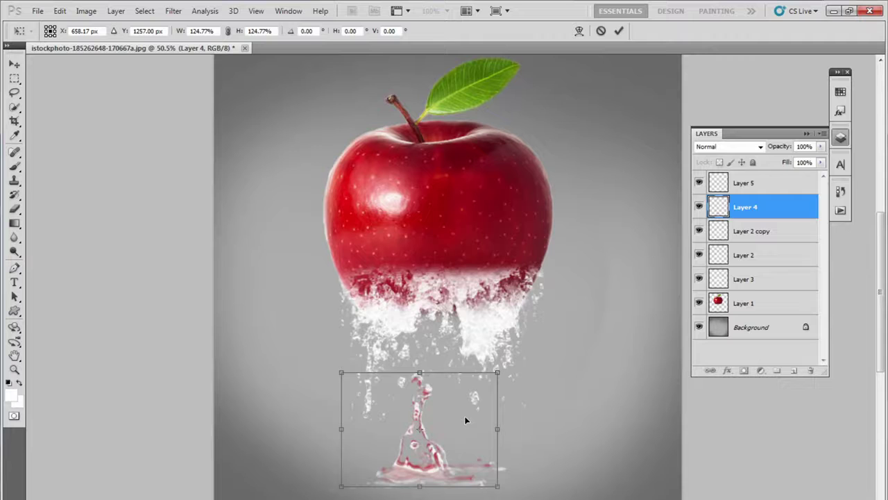
pyautogui.press('Return')
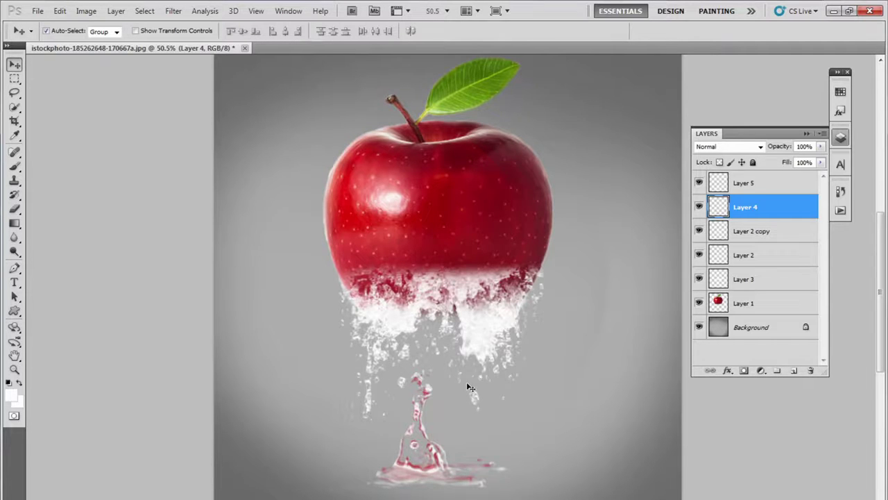
# Step: Apply a 9.3 px Gaussian Blur to Layer 4's red splash, then zoom out to view the composition
pyautogui.scroll(1, 470, 387)
pyautogui.scroll(1, 458, 416)
pyautogui.scroll(1, 416, 431)
pyautogui.scroll(1, 388, 436)
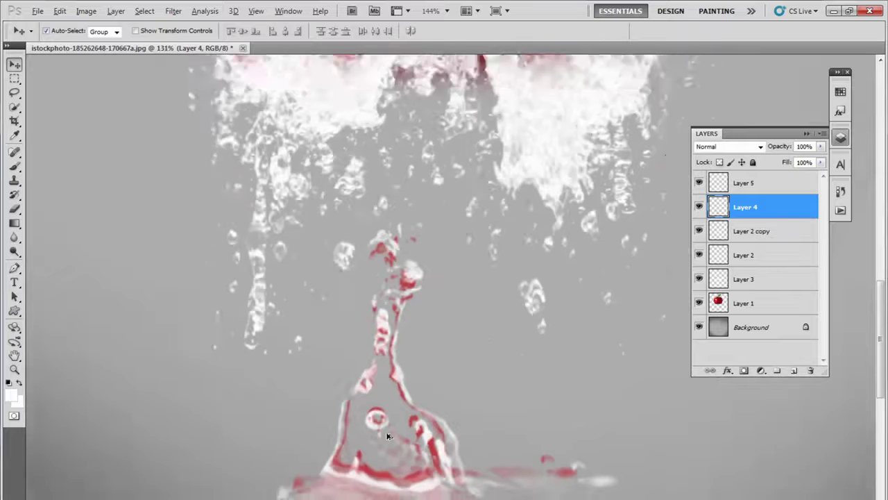
pyautogui.scroll(-2, 387, 435)
pyautogui.scroll(-1, 438, 412)
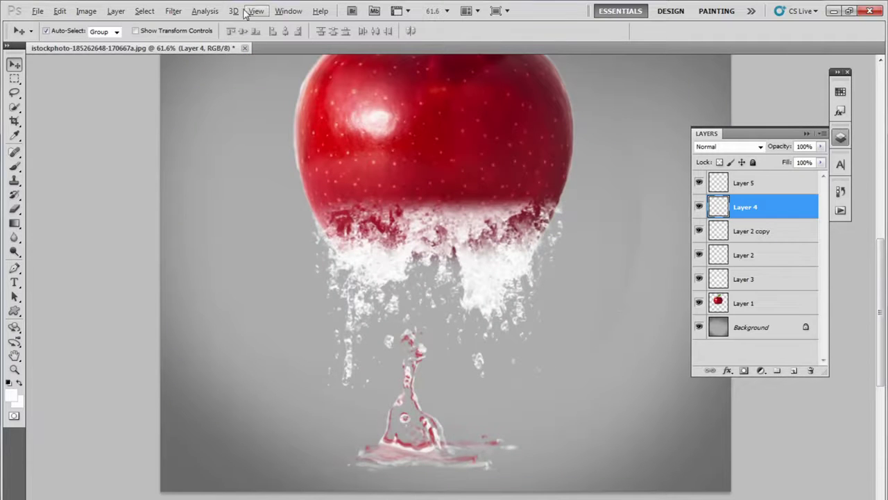
pyautogui.click(174, 12)
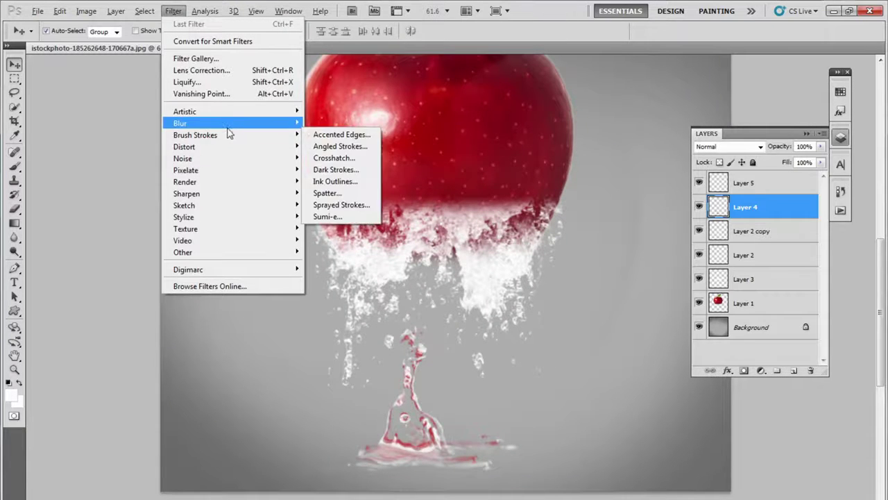
pyautogui.click(341, 169)
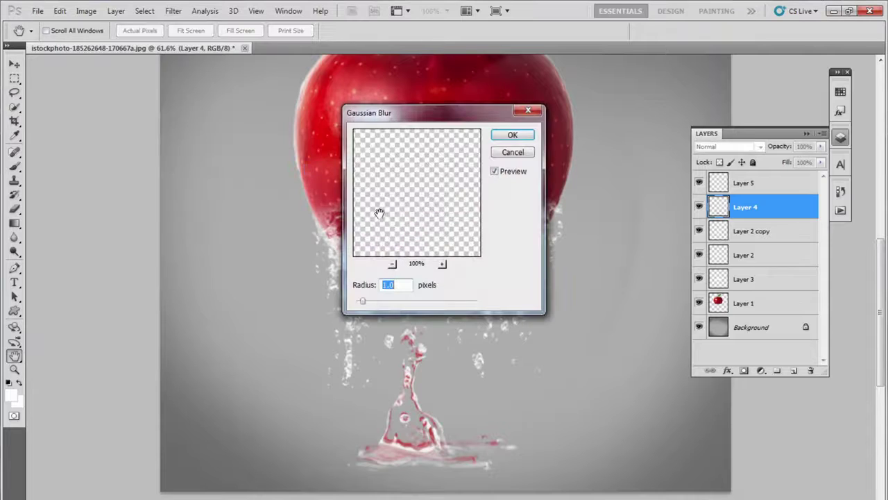
pyautogui.moveTo(364, 301); pyautogui.dragTo(403, 302)
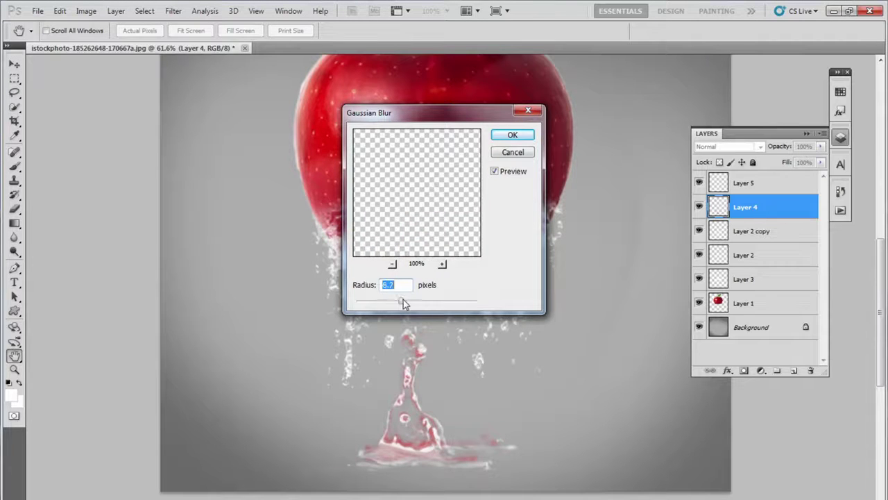
pyautogui.moveTo(408, 302); pyautogui.dragTo(413, 302)
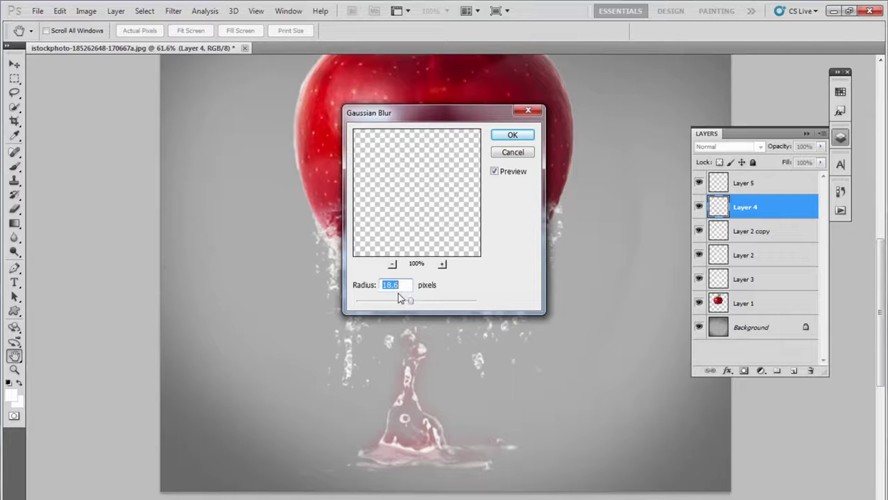
pyautogui.moveTo(401, 301); pyautogui.dragTo(402, 301)
pyautogui.click(512, 134)
pyautogui.hotkey('ctrl', '-')
pyautogui.hotkey('ctrl', '-')
pyautogui.hotkey('ctrl', '-')
pyautogui.scroll(3, 472, 334)
pyautogui.scroll(2, 497, 419)
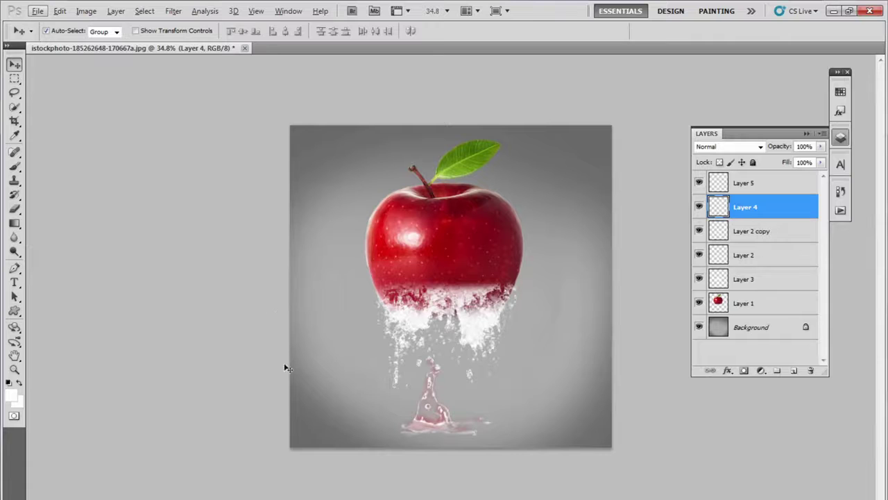
# Step: Add an empty Layer 6 and browse the brush preset list for splash brushes
pyautogui.click(793, 370)
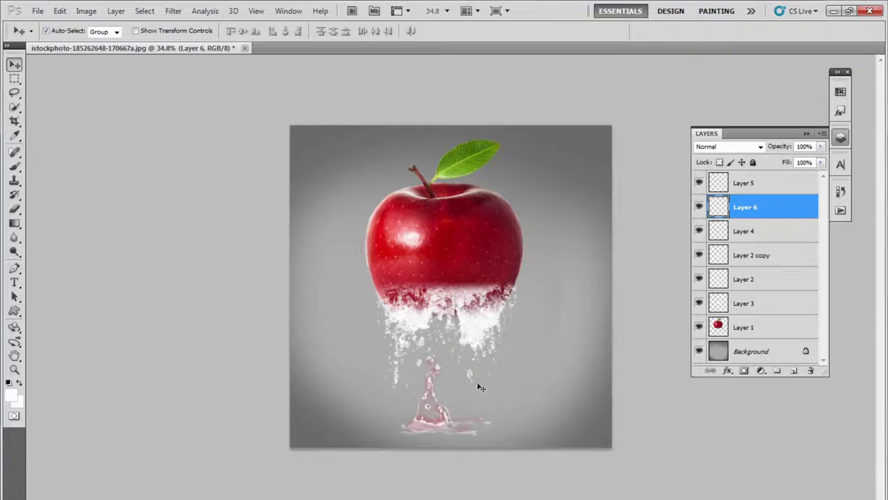
pyautogui.press('b')
pyautogui.rightClick(402, 359)
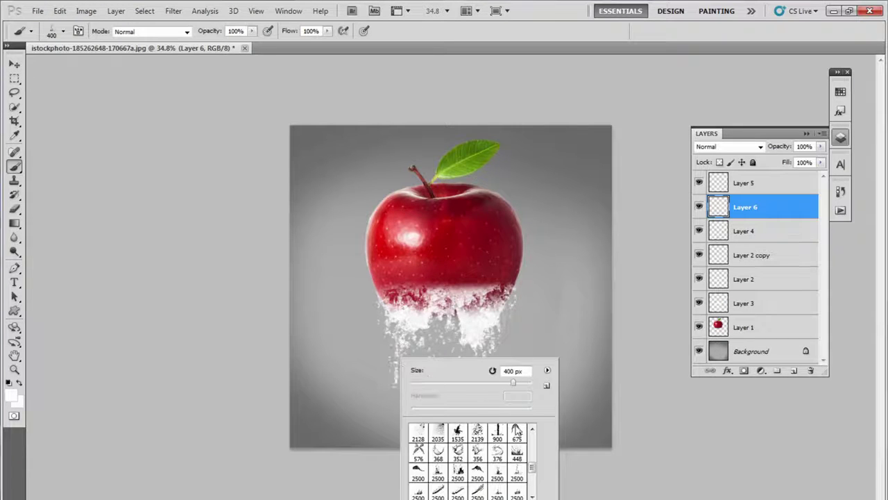
pyautogui.scroll(-1, 517, 438)
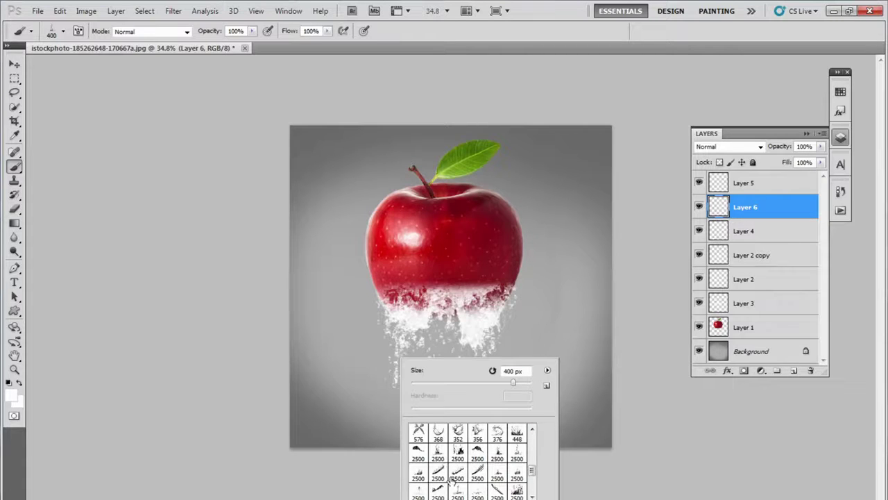
pyautogui.scroll(-1, 462, 470)
pyautogui.scroll(-1, 480, 465)
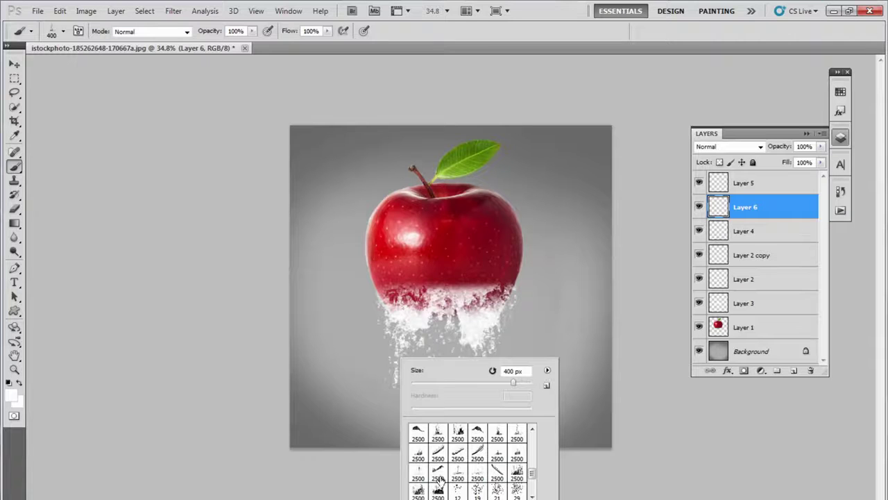
pyautogui.scroll(1, 425, 466)
pyautogui.scroll(1, 430, 461)
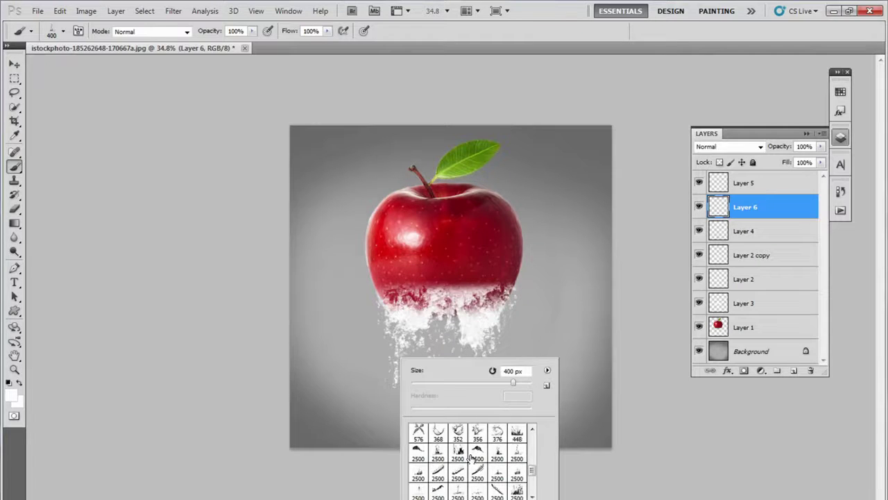
pyautogui.scroll(-1, 469, 458)
pyautogui.scroll(-1, 495, 479)
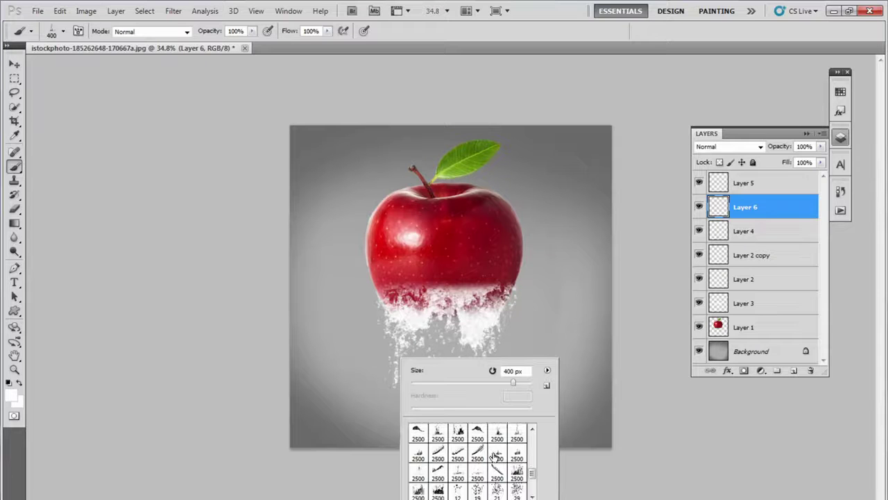
# Step: Try several splash brush tips, pick one from the last row, and shrink it to about 500 px
pyautogui.click(477, 473)
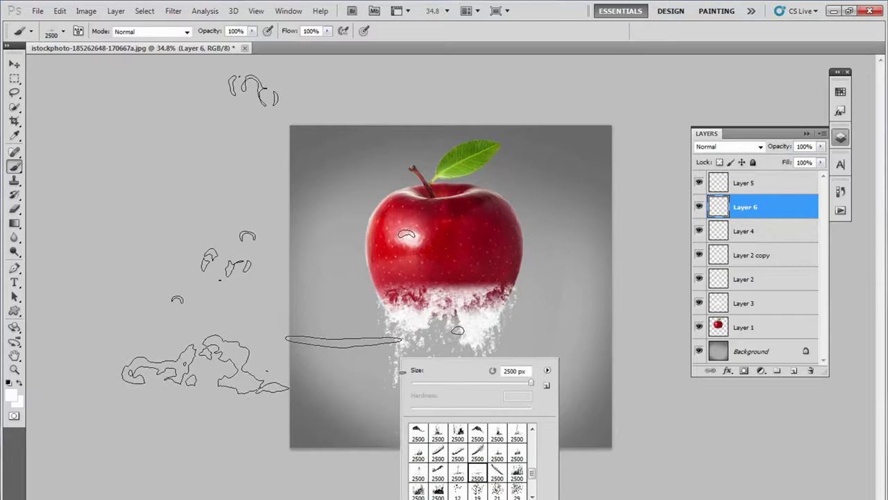
pyautogui.click(497, 473)
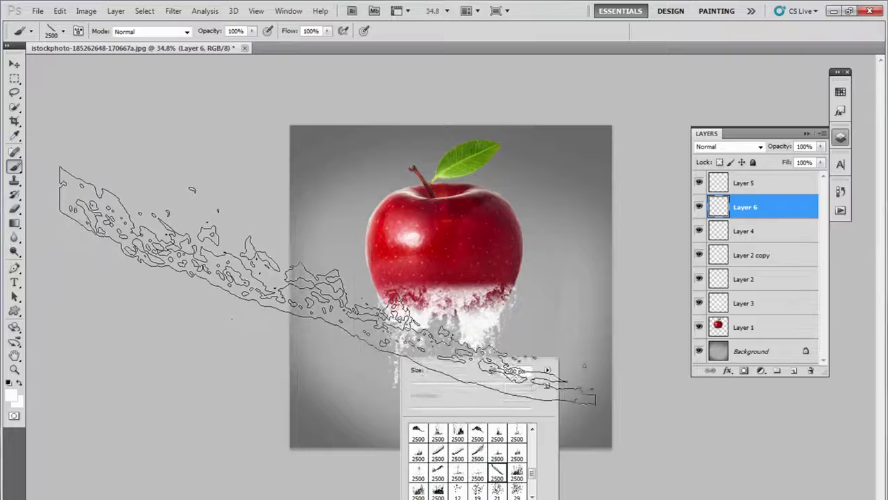
pyautogui.click(458, 473)
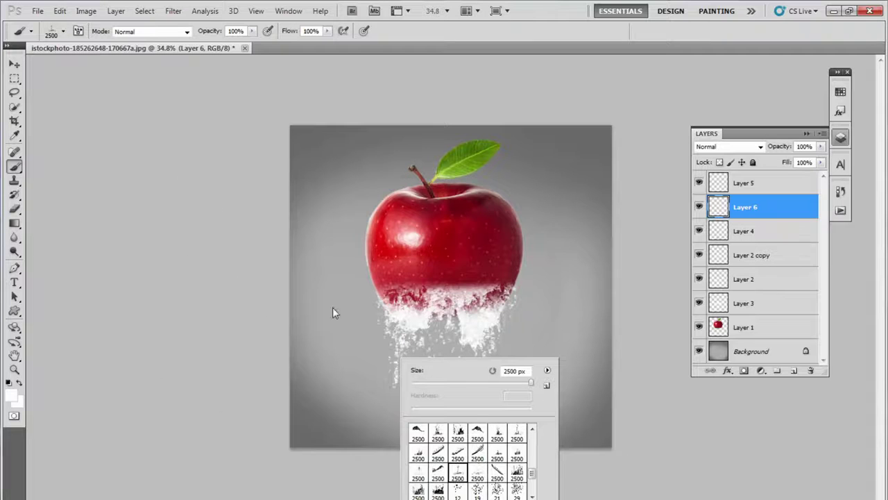
pyautogui.click(438, 473)
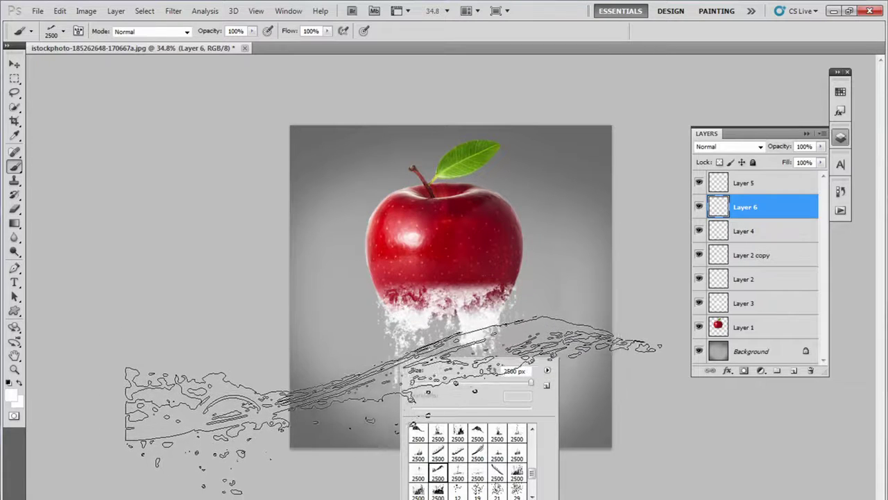
pyautogui.click(519, 473)
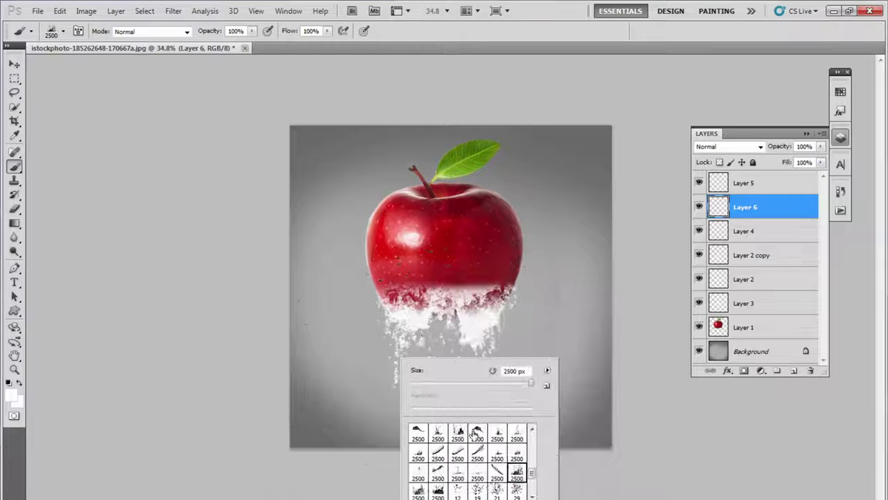
pyautogui.click(517, 491)
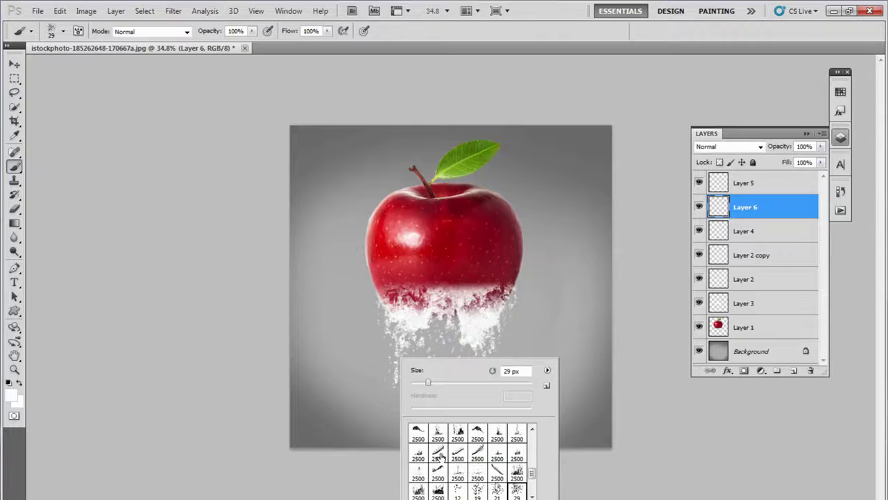
pyautogui.click(469, 478)
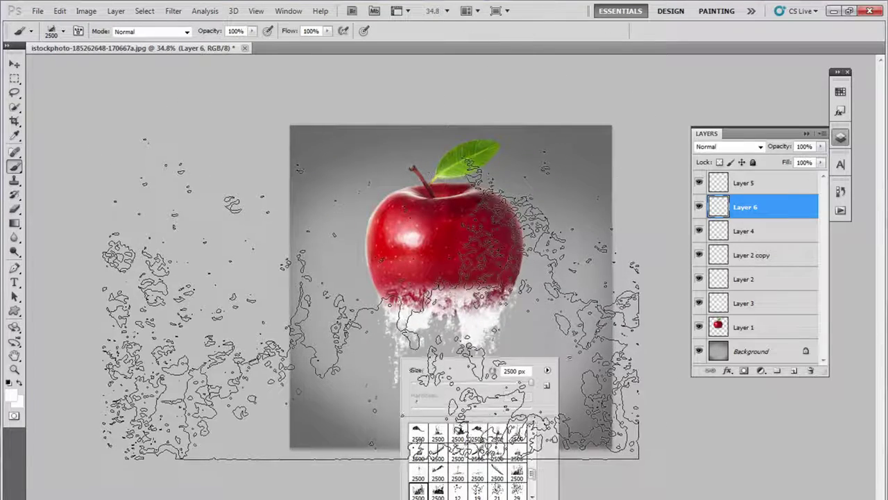
pyautogui.click(438, 491)
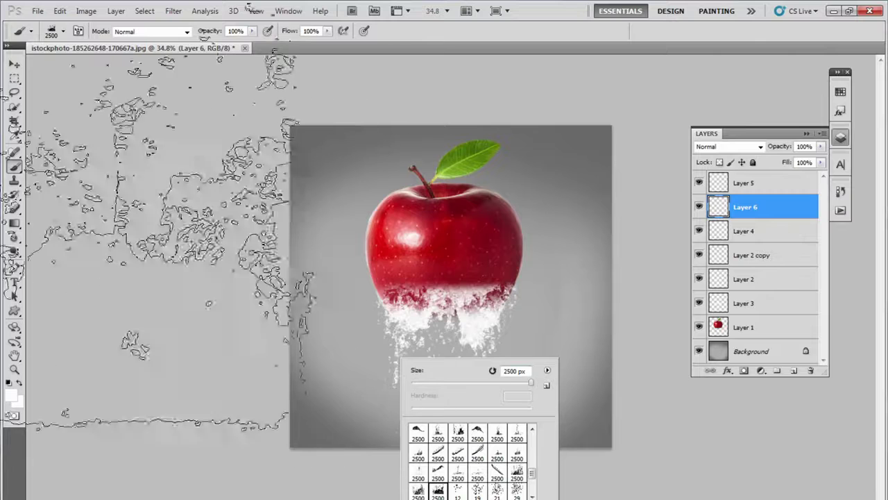
pyautogui.press('Return')
pyautogui.press('[')
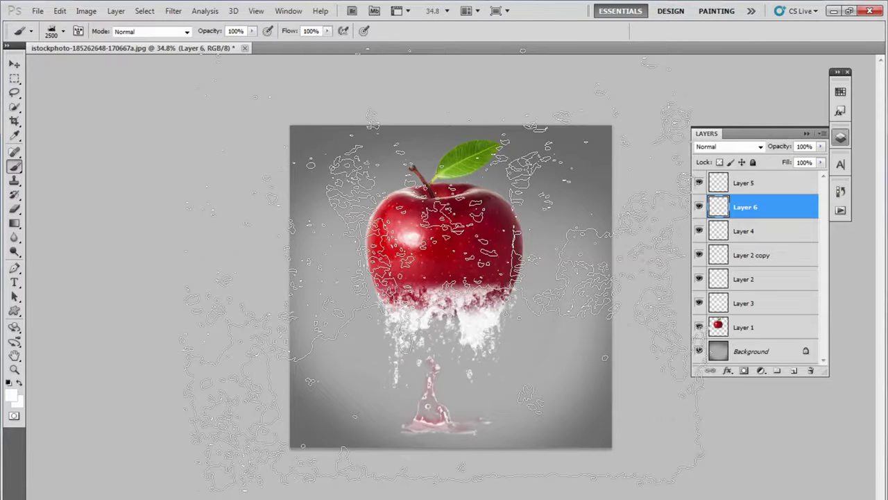
pyautogui.press('[')
pyautogui.press('[')
pyautogui.press('[')
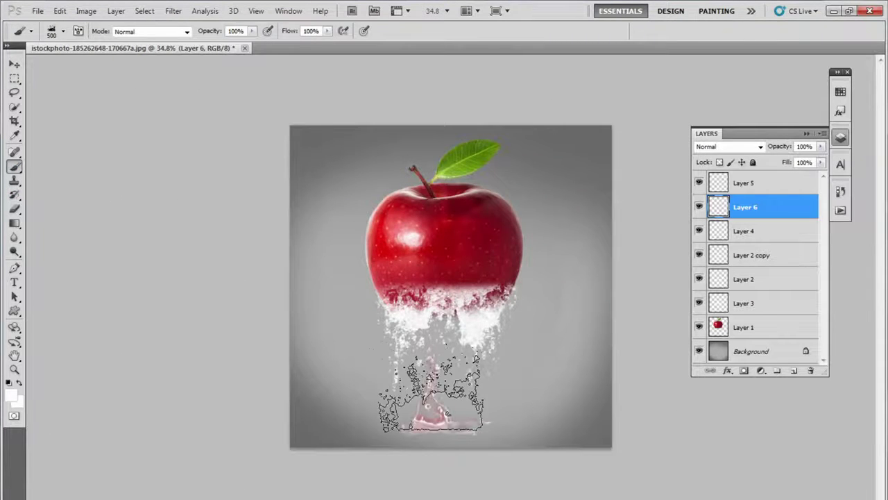
# Step: Stamp a white water splash and move it to the centre below the apple
pyautogui.click(361, 406)
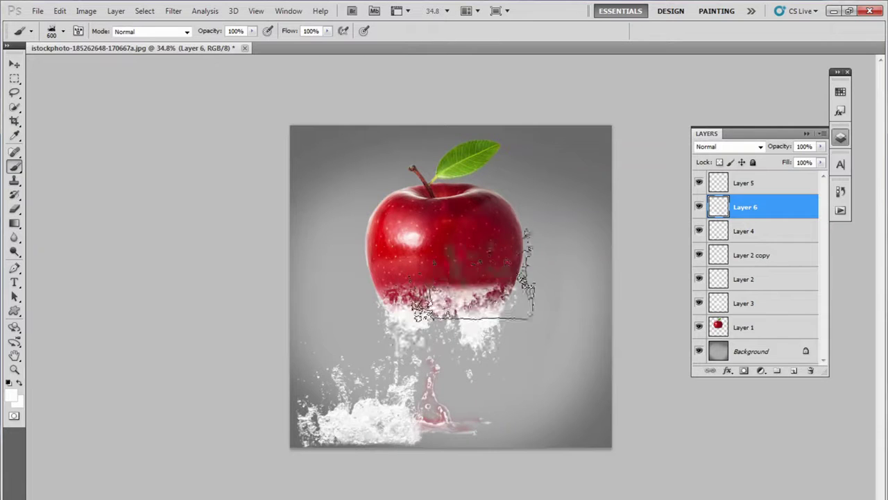
pyautogui.press('v')
pyautogui.scroll(2, 399, 436)
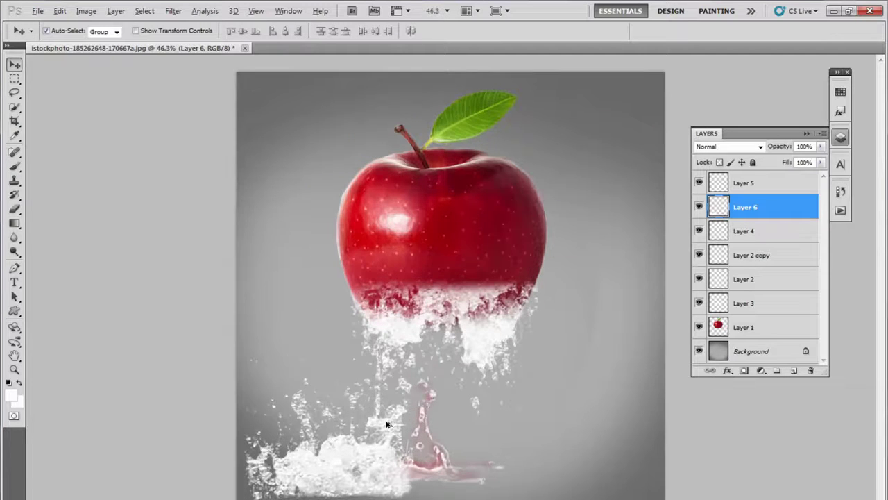
pyautogui.moveTo(361, 464)
pyautogui.mouseDown()
pyautogui.moveTo(444, 499)
pyautogui.moveTo(611, 490)
pyautogui.moveTo(275, 490)
pyautogui.moveTo(406, 495)
pyautogui.mouseUp()
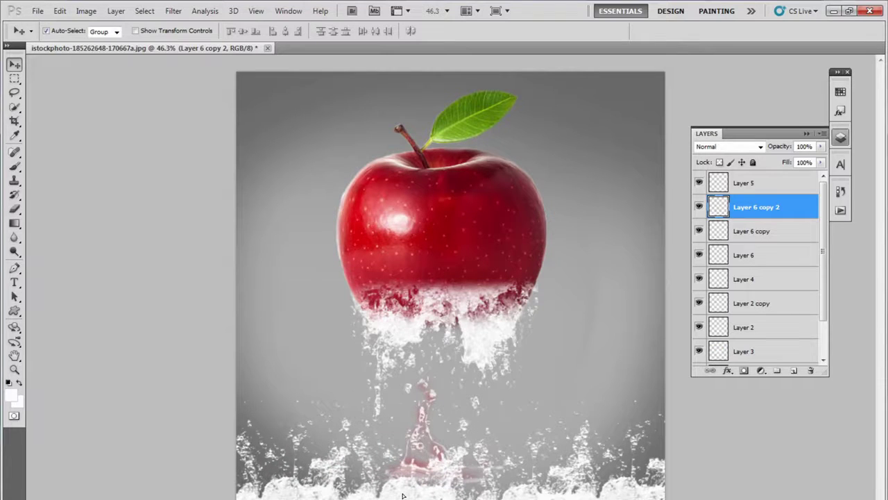
# Step: Duplicate the splash into a layer copy set to 88% opacity
pyautogui.keyDown('alt'); pyautogui.moveTo(405, 494); pyautogui.dragTo(408, 497); pyautogui.keyUp('alt')
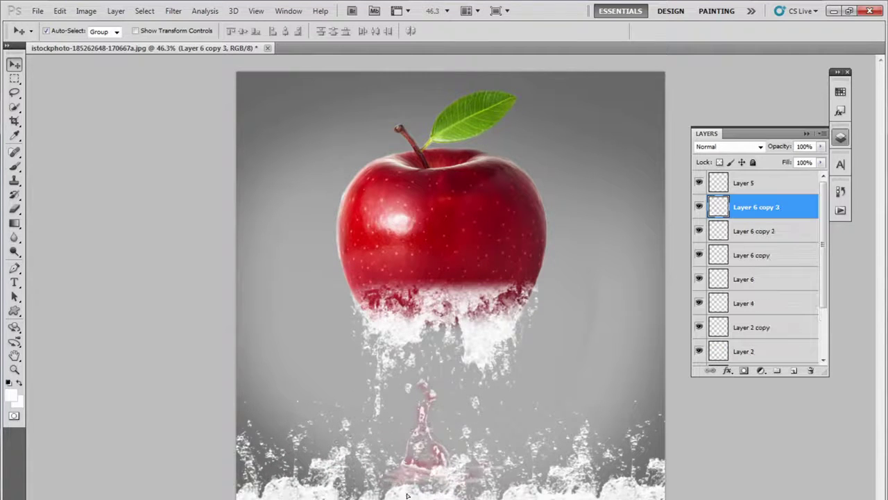
pyautogui.press('2')
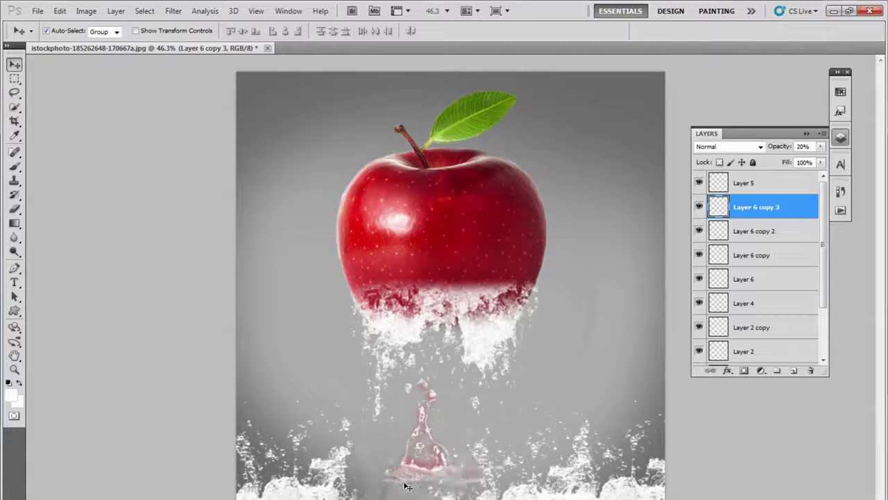
pyautogui.press('5')
pyautogui.press('5')
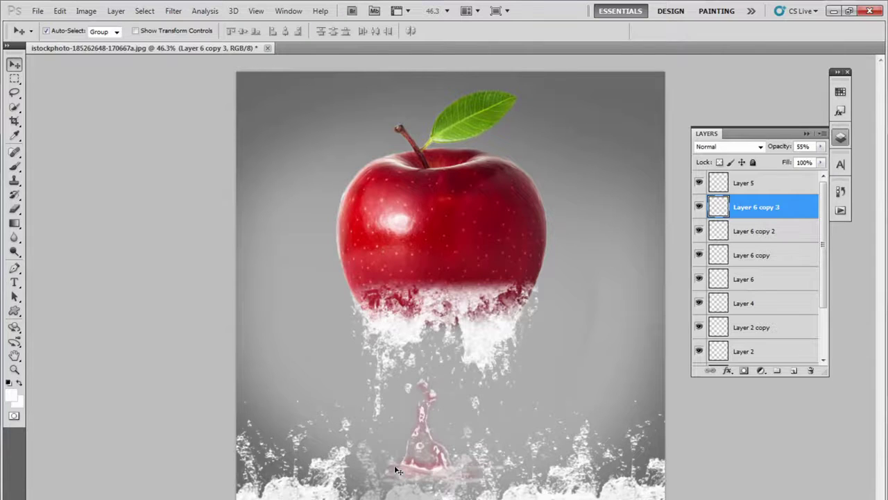
pyautogui.press('7')
pyautogui.press('7')
pyautogui.press('8')
pyautogui.press('8')
# Step: Step through the splash copy layers and bring the image bottom into view
pyautogui.hotkey('alt', '[')
pyautogui.hotkey('alt', '[')
pyautogui.hotkey('alt', '[')
pyautogui.hotkey('alt', ']')
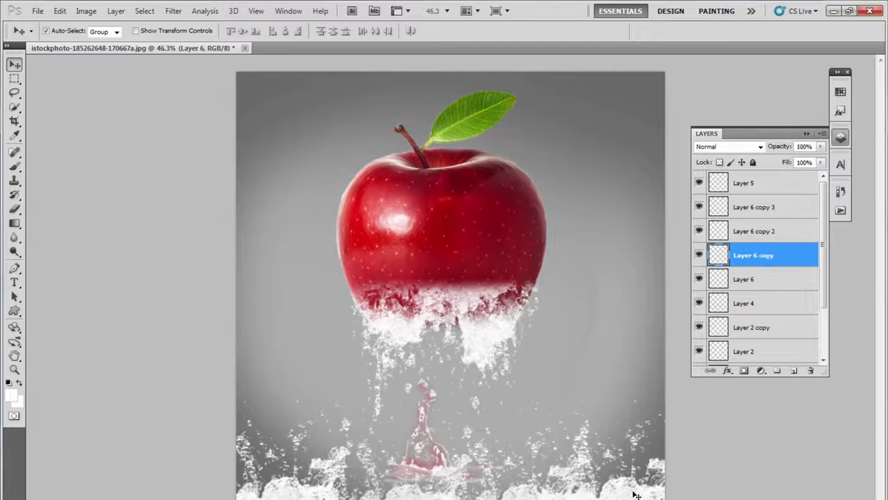
pyautogui.hotkey('alt', ']')
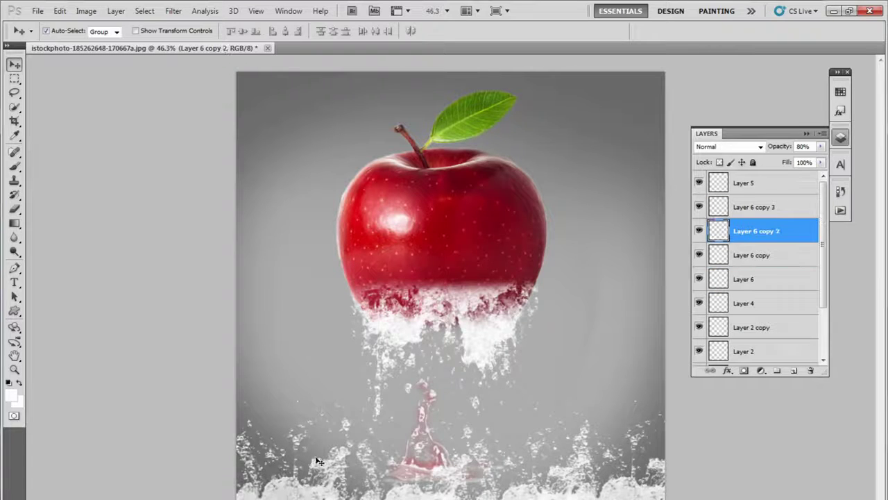
pyautogui.scroll(-3, 478, 397)
pyautogui.scroll(4, 432, 432)
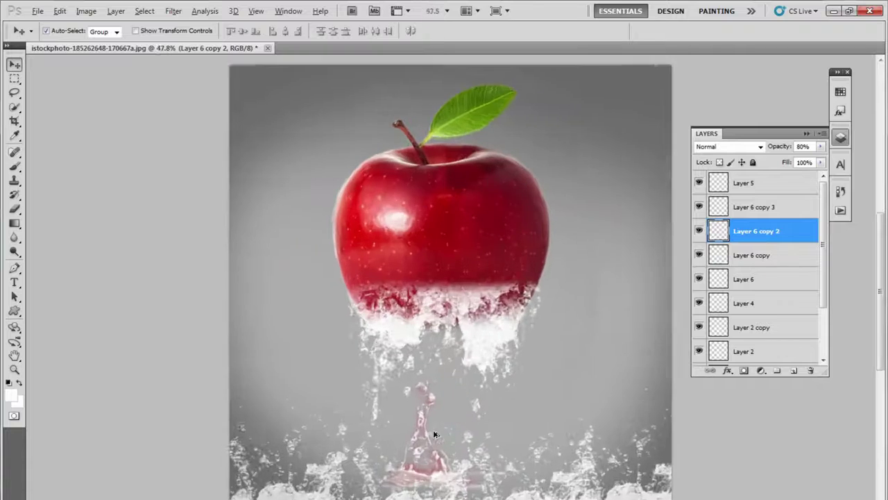
pyautogui.scroll(2, 468, 437)
pyautogui.moveTo(468, 436); pyautogui.dragTo(416, 300)
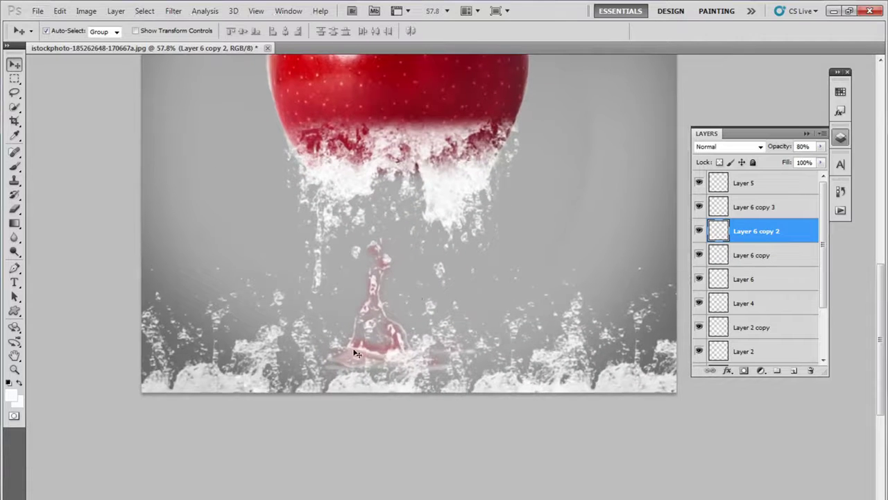
# Step: Try widening the red drop on Layer 5, revert it, and move Layer 6 copy 3 lower
pyautogui.hotkey('alt', ']')
pyautogui.hotkey('alt', ']')
pyautogui.hotkey('ctrl', 't')
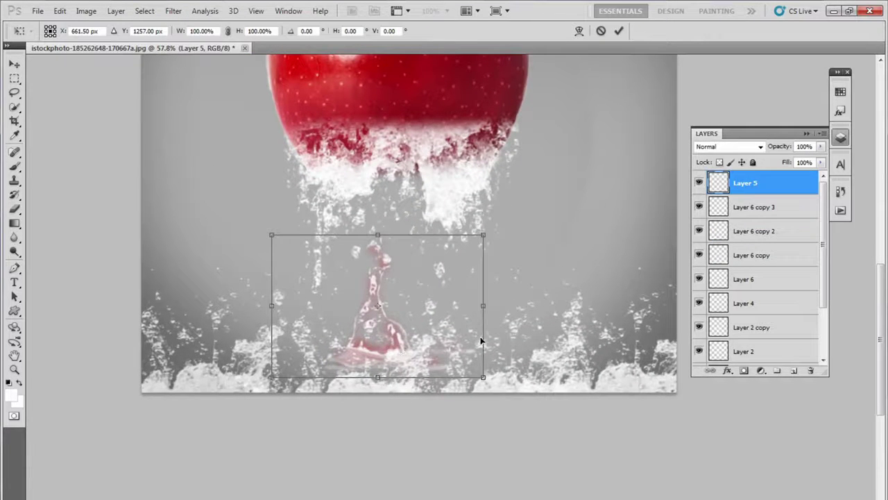
pyautogui.moveTo(488, 339); pyautogui.dragTo(624, 341)
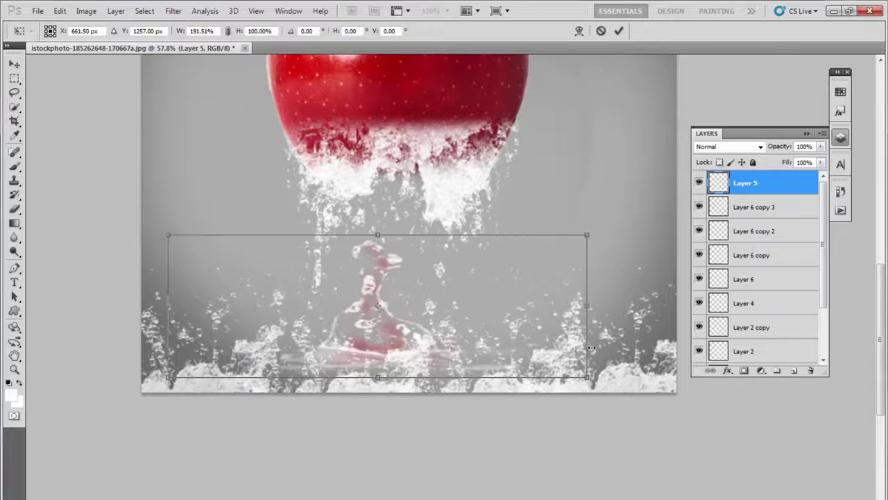
pyautogui.hotkey('ctrl', 'z')
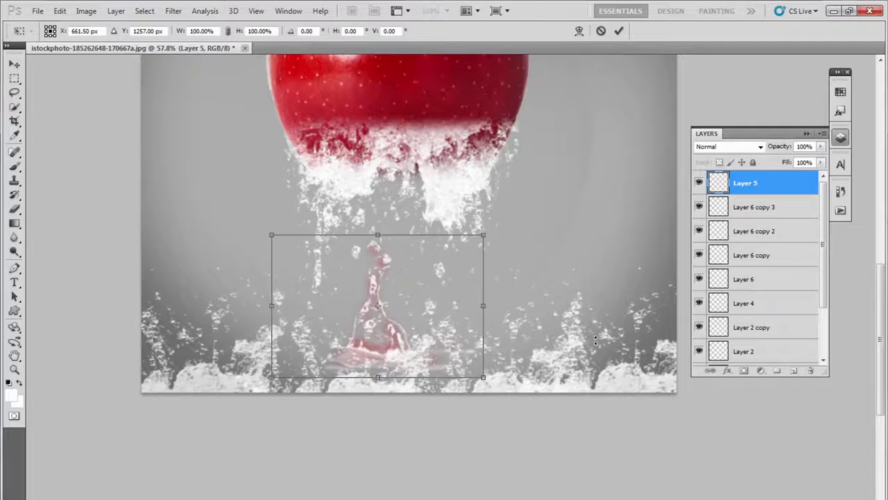
pyautogui.press('Escape')
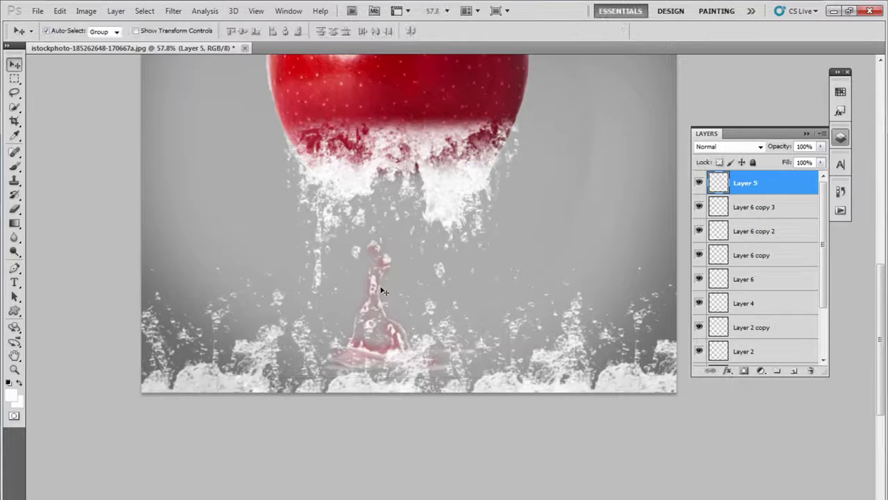
pyautogui.moveTo(400, 390)
pyautogui.mouseDown()
pyautogui.moveTo(439, 331)
pyautogui.moveTo(212, 411)
pyautogui.moveTo(632, 288)
pyautogui.moveTo(630, 342)
pyautogui.moveTo(652, 328)
pyautogui.mouseUp()
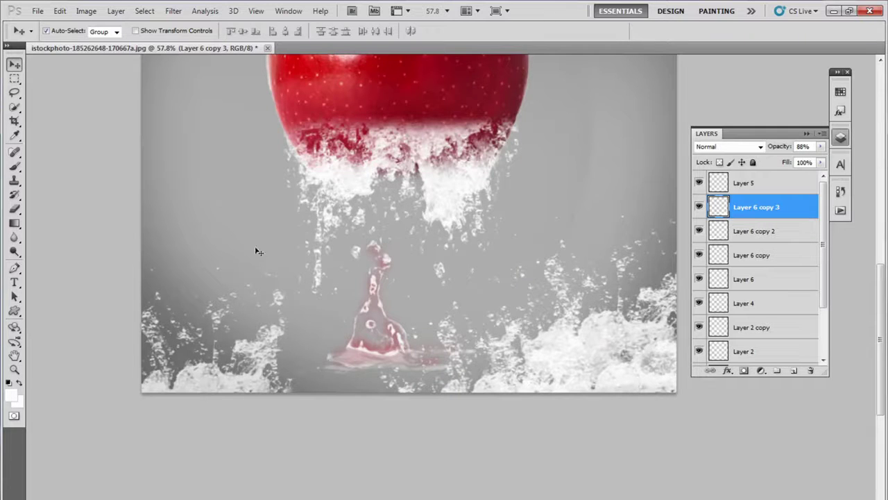
# Step: Add Layer 7 and set up the 2500 splash brush tip at 300 px
pyautogui.press('b')
pyautogui.click(793, 370)
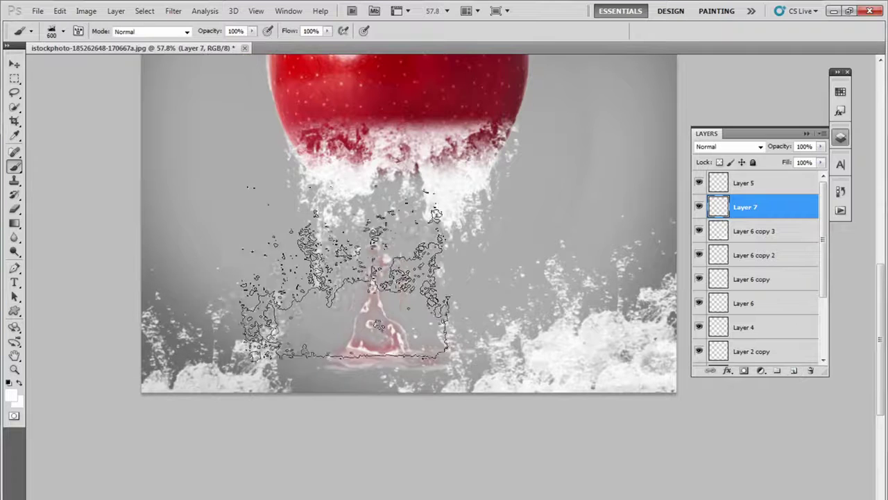
pyautogui.rightClick(286, 230)
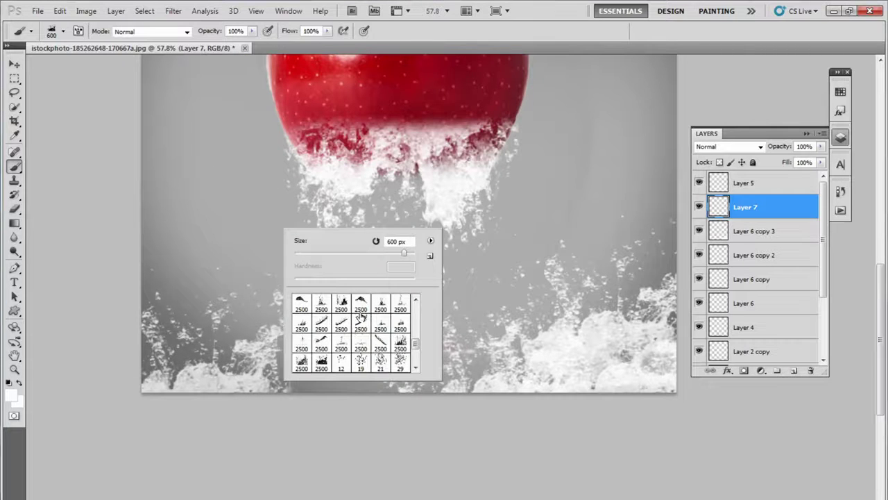
pyautogui.scroll(1, 368, 326)
pyautogui.click(321, 314)
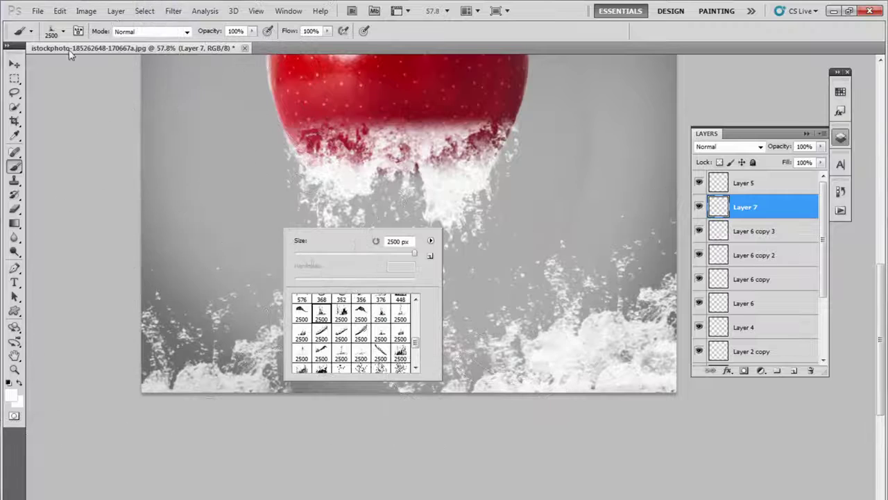
pyautogui.click(14, 167)
pyautogui.press('[')
pyautogui.press('[')
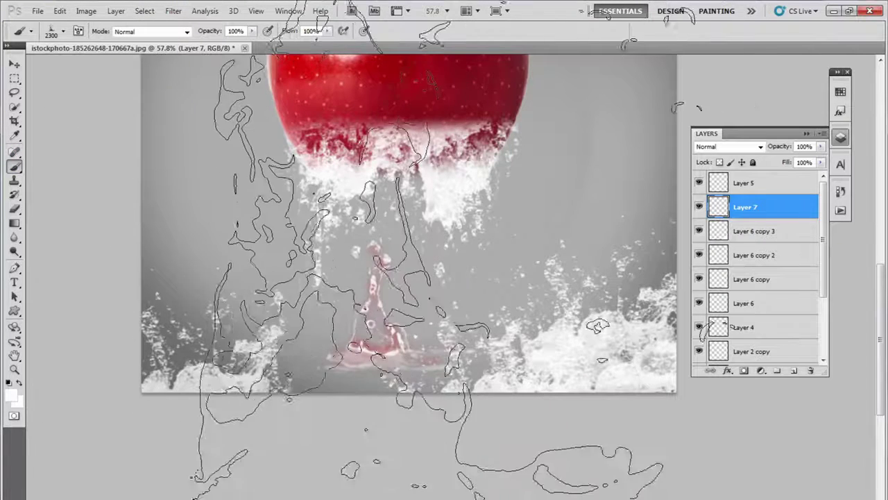
pyautogui.press('[')
pyautogui.press('[')
pyautogui.press('[')
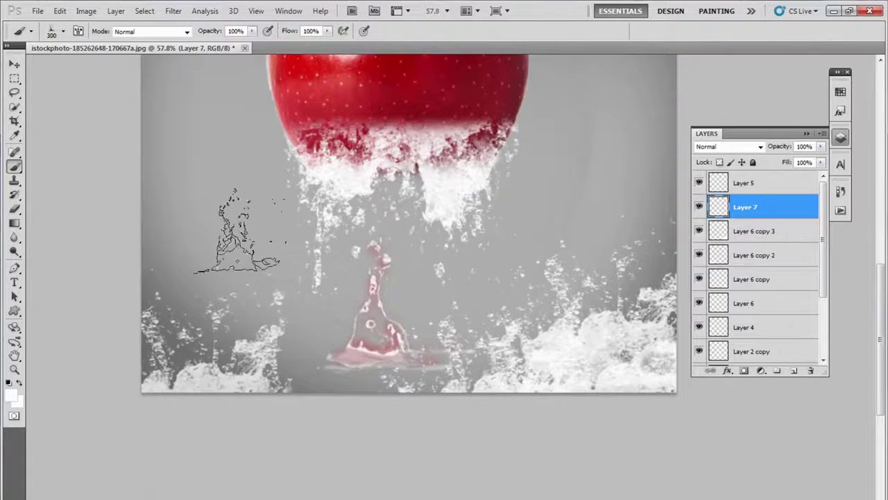
# Step: Stamp a white splash, enlarge it to about 144% over the red drop, and erase the excess
pyautogui.click(233, 229)
pyautogui.press('v')
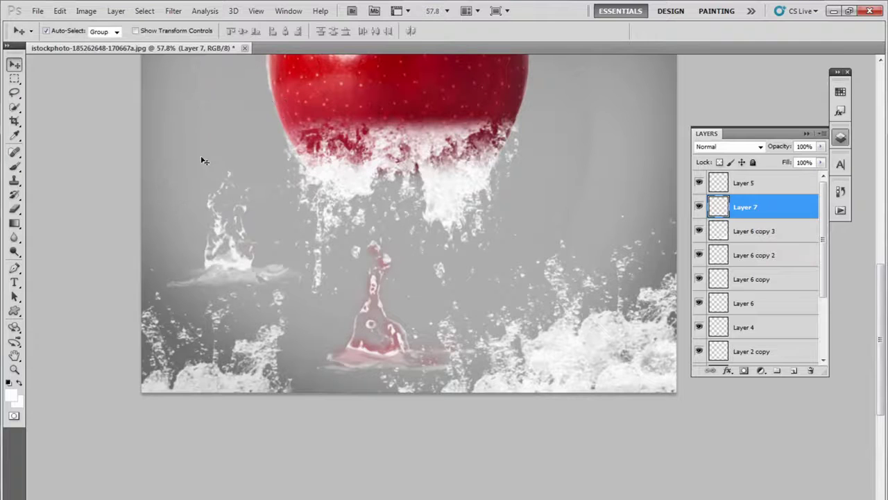
pyautogui.hotkey('ctrl', 't')
pyautogui.moveTo(313, 169); pyautogui.dragTo(343, 145)
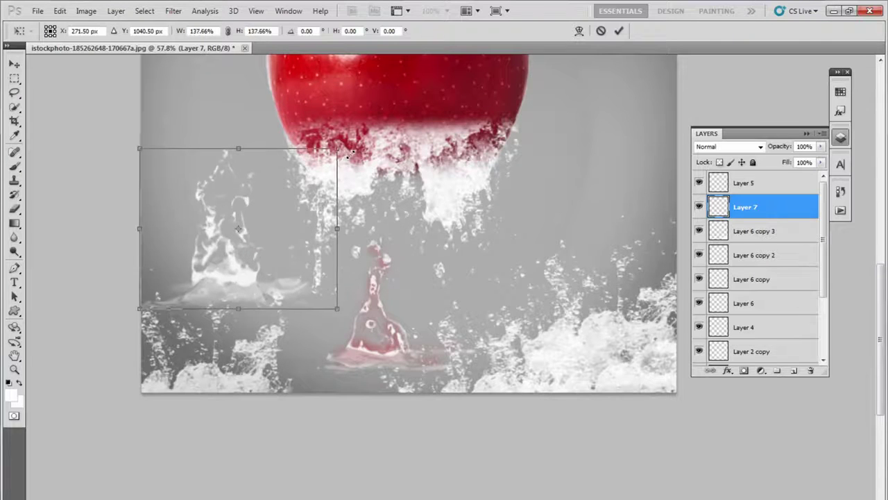
pyautogui.moveTo(262, 267)
pyautogui.mouseDown()
pyautogui.moveTo(366, 354)
pyautogui.moveTo(323, 351)
pyautogui.moveTo(338, 340)
pyautogui.mouseUp()
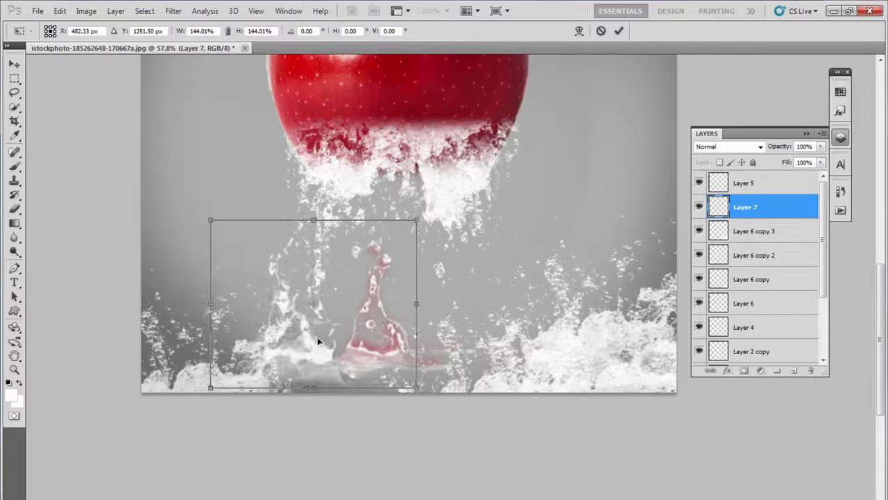
pyautogui.press('Return')
pyautogui.press('e')
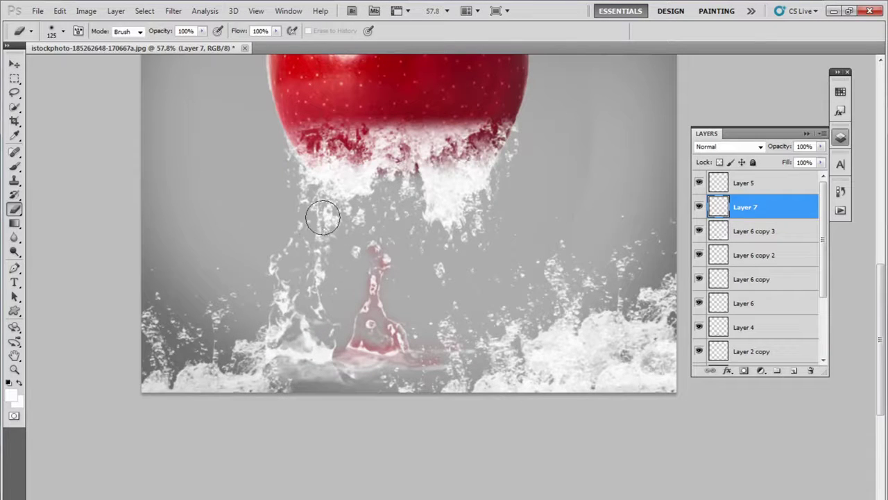
pyautogui.moveTo(325, 260)
pyautogui.mouseDown()
pyautogui.moveTo(303, 303)
pyautogui.moveTo(329, 327)
pyautogui.moveTo(317, 342)
pyautogui.moveTo(331, 340)
pyautogui.moveTo(236, 340)
pyautogui.mouseUp()
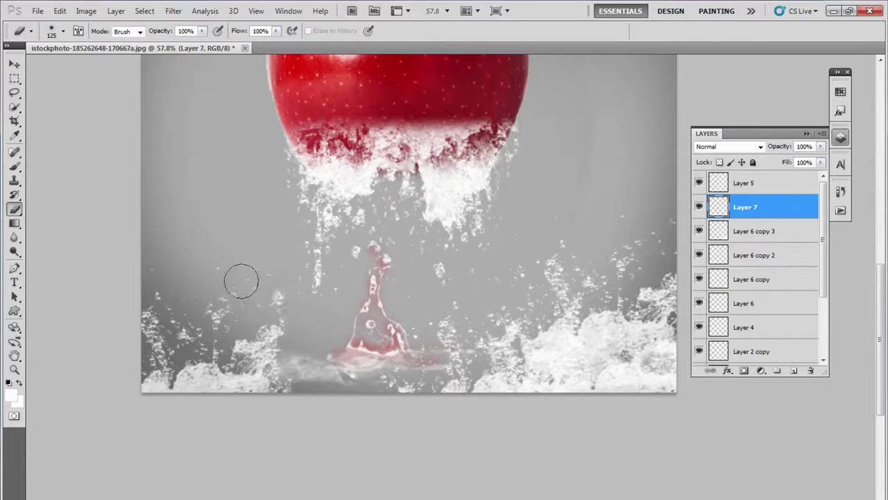
# Step: Position the Layer 7 foam near the bottom and duplicate it into shifted copies
pyautogui.press('v')
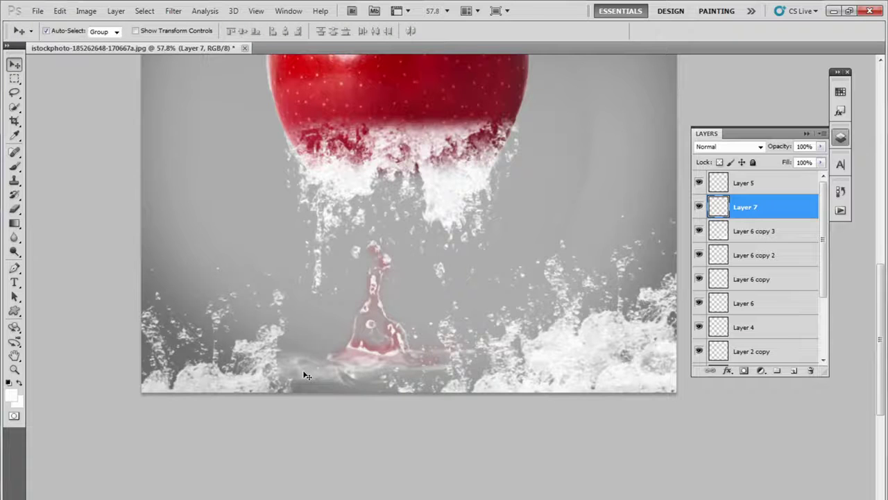
pyautogui.moveTo(304, 373); pyautogui.dragTo(333, 392)
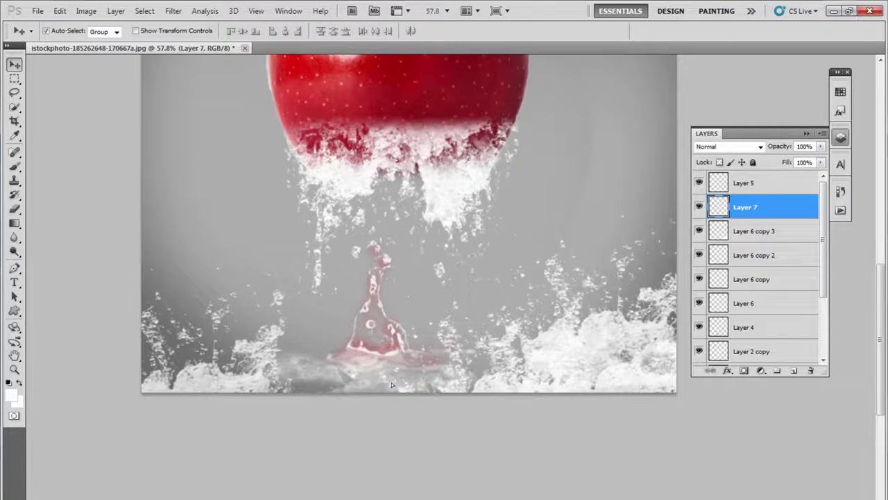
pyautogui.moveTo(333, 393)
pyautogui.keyDown('alt'); pyautogui.mouseDown()
pyautogui.moveTo(458, 372)
pyautogui.moveTo(480, 326)
pyautogui.moveTo(483, 342)
pyautogui.moveTo(236, 344)
pyautogui.mouseUp(); pyautogui.keyUp('alt')
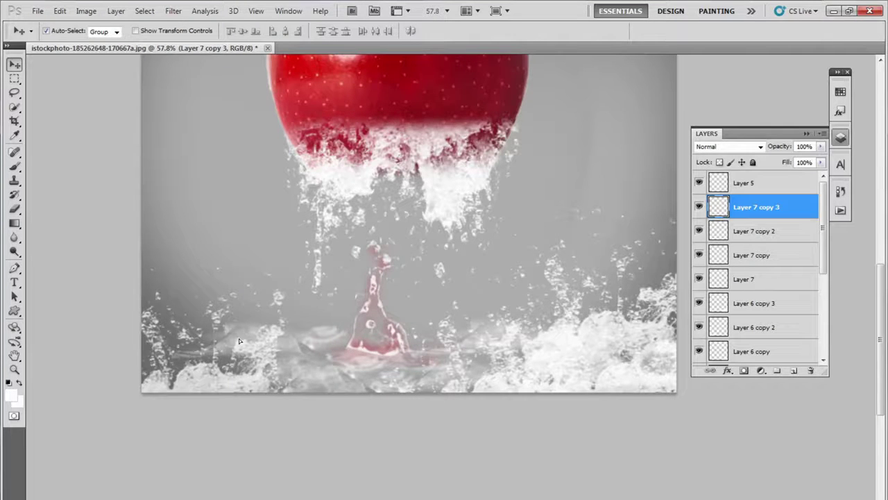
pyautogui.hotkey('ctrl', 'j')
# Step: Zoom out to view the whole image and add a new empty Layer 8
pyautogui.keyDown('alt'); pyautogui.scroll(-3, 401, 389); pyautogui.keyUp('alt')
pyautogui.keyDown('alt'); pyautogui.scroll(-2, 360, 296); pyautogui.keyUp('alt')
pyautogui.keyDown('alt'); pyautogui.scroll(1, 528, 284); pyautogui.keyUp('alt')
pyautogui.keyDown('alt'); pyautogui.scroll(2, 573, 262); pyautogui.keyUp('alt')
pyautogui.keyDown('alt'); pyautogui.scroll(1, 573, 263); pyautogui.keyUp('alt')
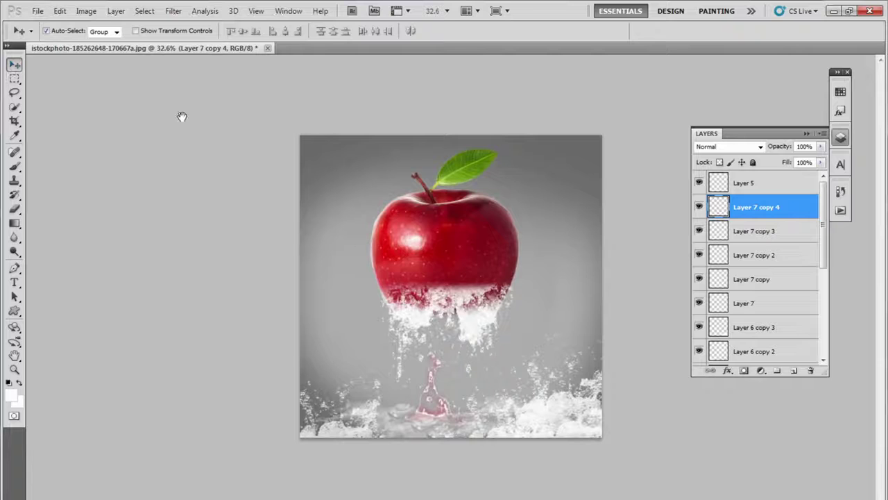
pyautogui.keyDown('alt'); pyautogui.scroll(1, 529, 297); pyautogui.keyUp('alt')
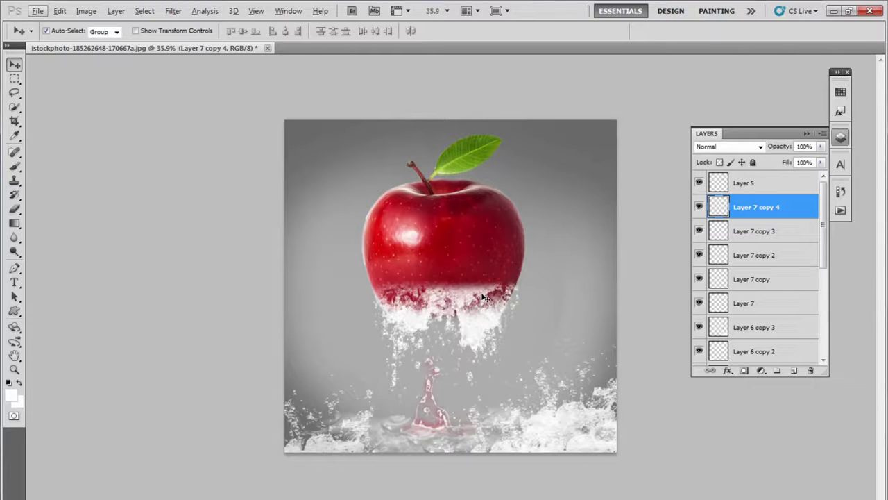
pyautogui.click(793, 371)
# Step: Stroke the whole-canvas selection with a 30 px black border, then deselect
pyautogui.click(14, 78)
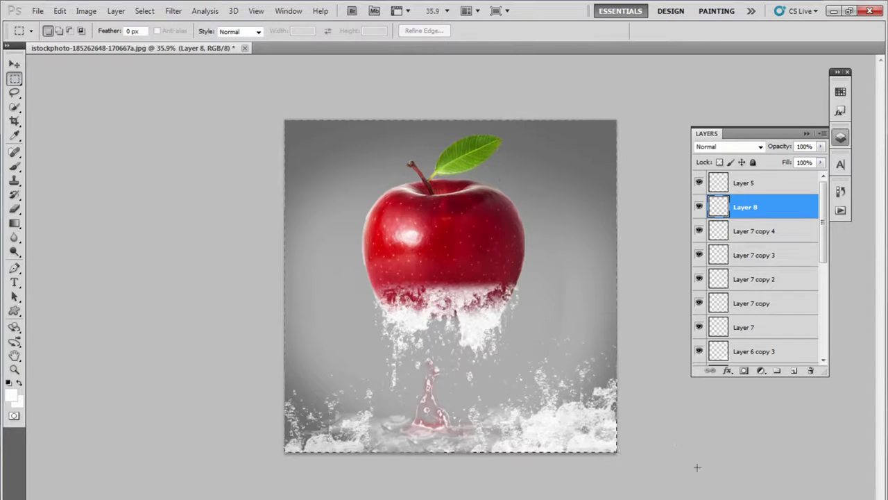
pyautogui.hotkey('ctrl', 'a')
pyautogui.rightClick(353, 228)
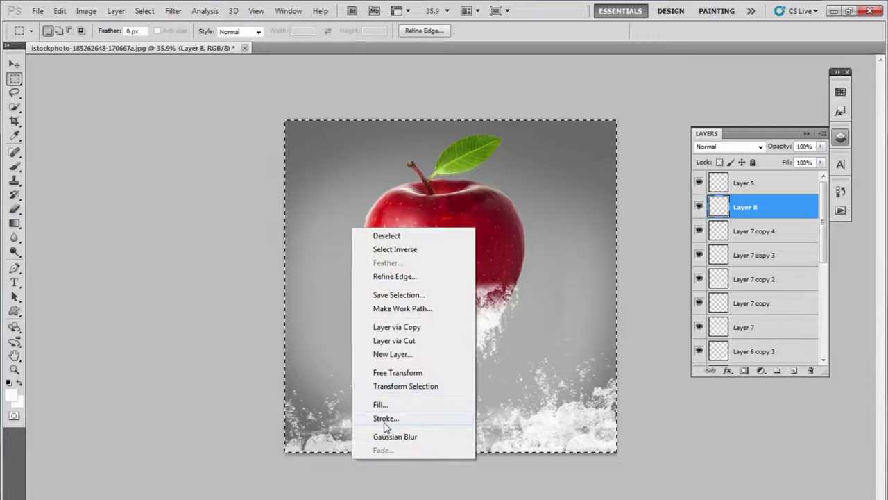
pyautogui.click(399, 419)
pyautogui.click(404, 175)
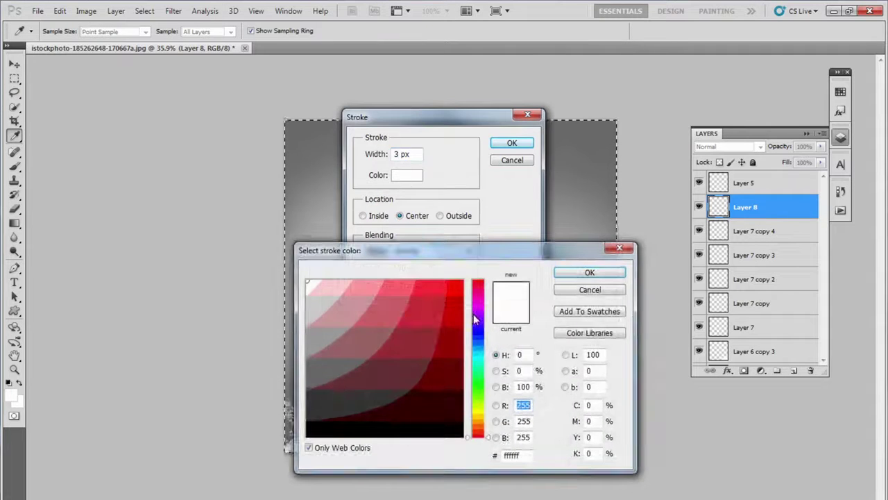
pyautogui.click(590, 273)
pyautogui.write('30')
pyautogui.click(511, 143)
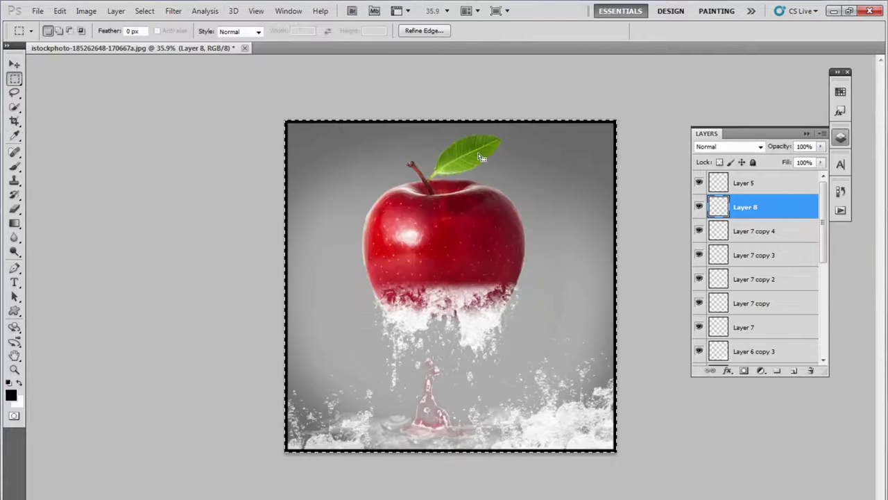
pyautogui.hotkey('ctrl', 'd')
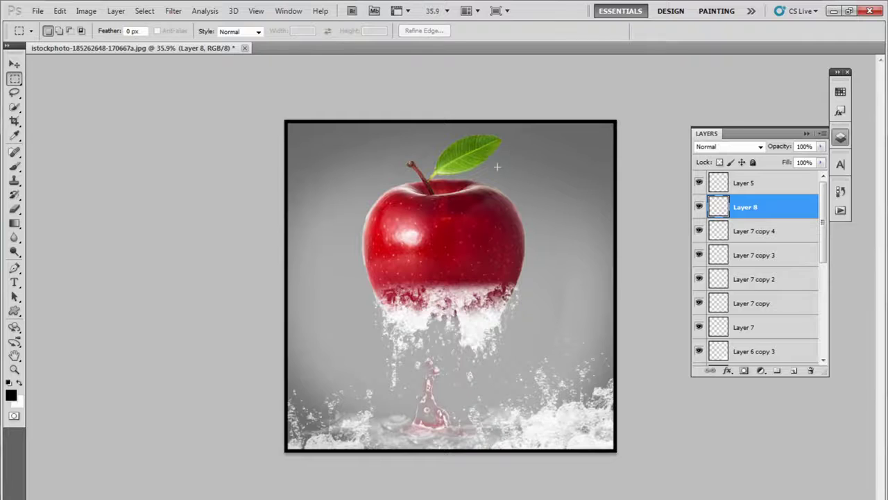
# Step: Scale the border layer down to about 93% so it sits inside the canvas
pyautogui.hotkey('ctrl', 't')
pyautogui.moveTo(615, 123)
pyautogui.mouseDown()
pyautogui.moveTo(592, 136)
pyautogui.moveTo(610, 134)
pyautogui.mouseUp()
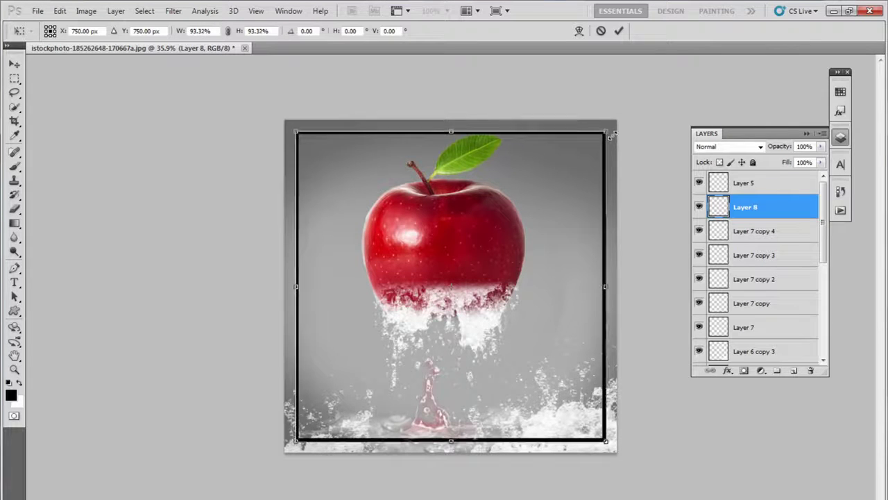
pyautogui.press('Return')
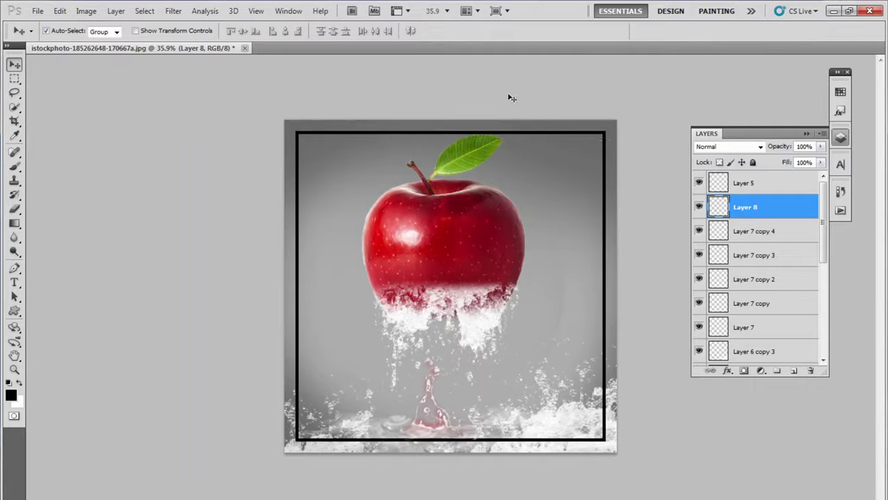
pyautogui.scroll(3, 540, 174)
pyautogui.scroll(-4, 537, 172)
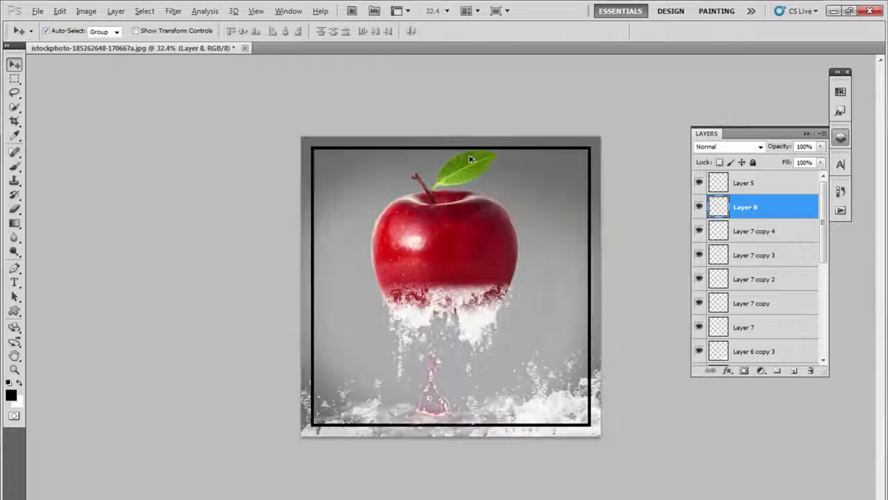
pyautogui.scroll(5, 447, 188)
pyautogui.scroll(-2, 447, 190)
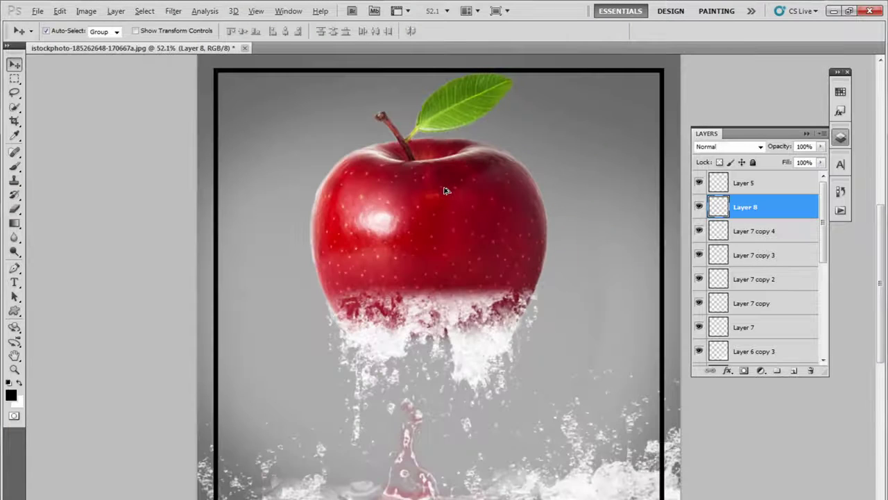
pyautogui.moveTo(472, 189); pyautogui.dragTo(446, 327)
pyautogui.scroll(1, 446, 278)
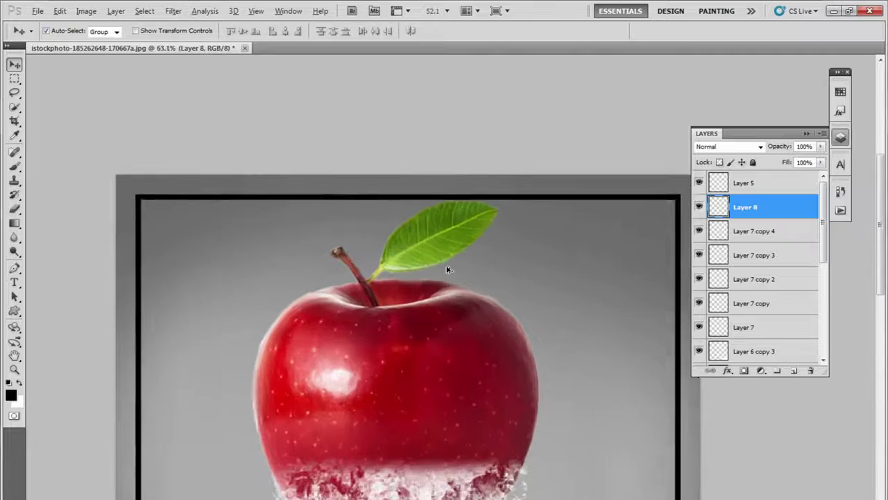
pyautogui.scroll(1, 416, 266)
pyautogui.scroll(1, 412, 260)
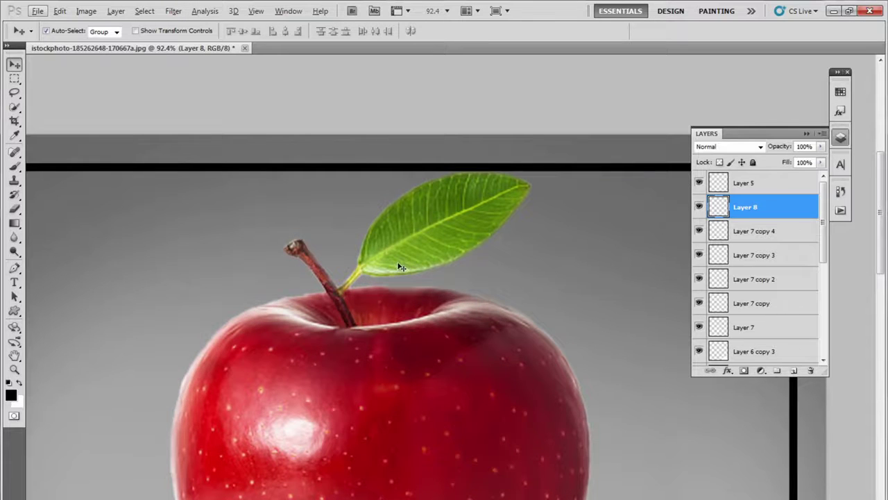
pyautogui.scroll(-2, 401, 268)
pyautogui.scroll(-2, 412, 291)
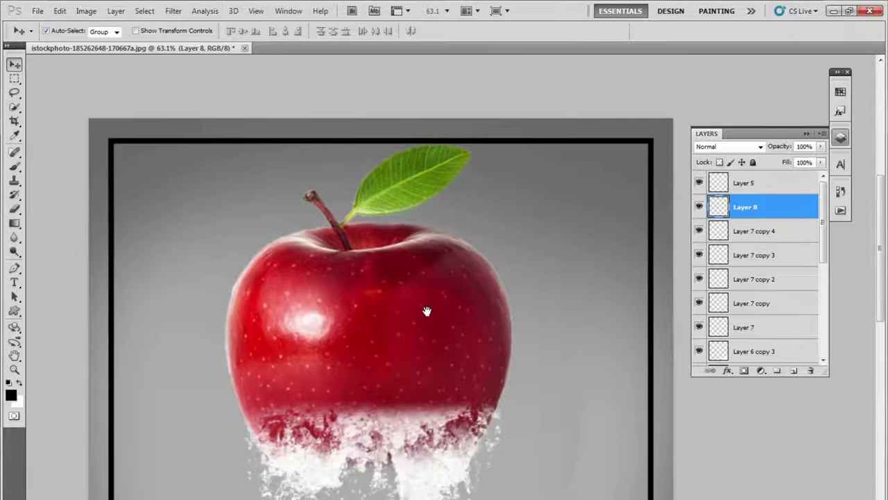
pyautogui.scroll(-2, 437, 284)
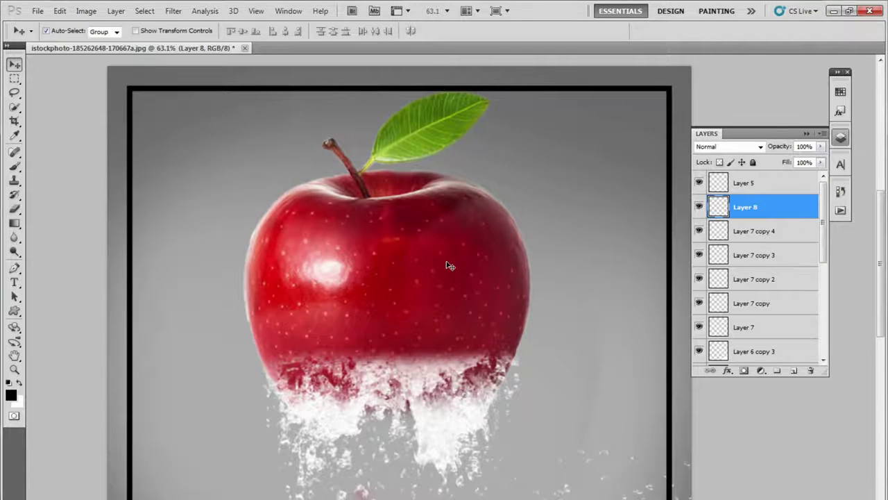
pyautogui.scroll(-2, 449, 265)
pyautogui.scroll(-1, 449, 266)
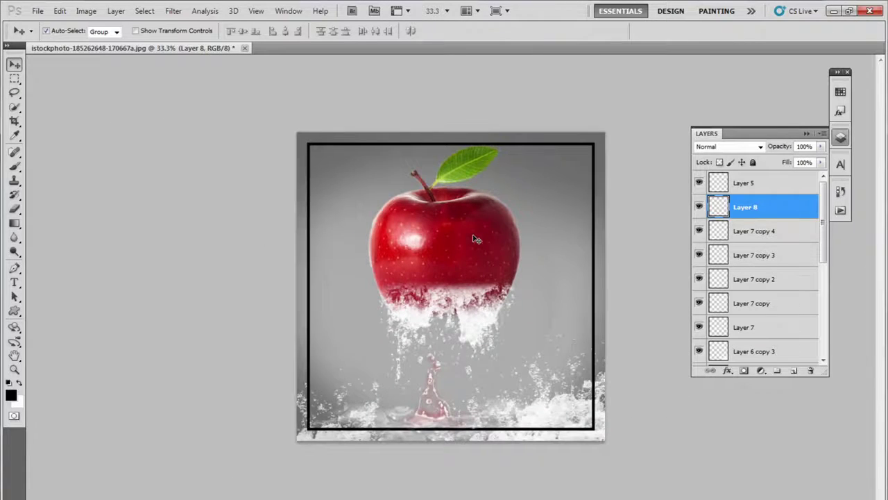
pyautogui.scroll(1, 475, 239)
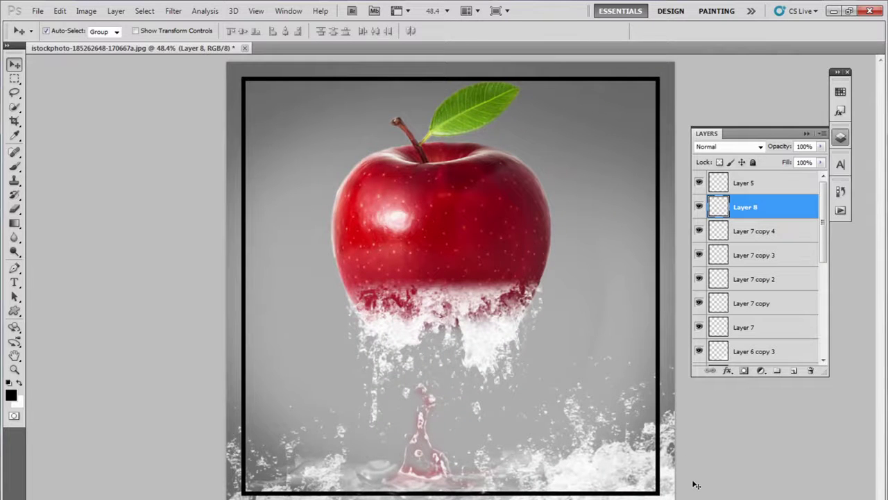
pyautogui.press('f')
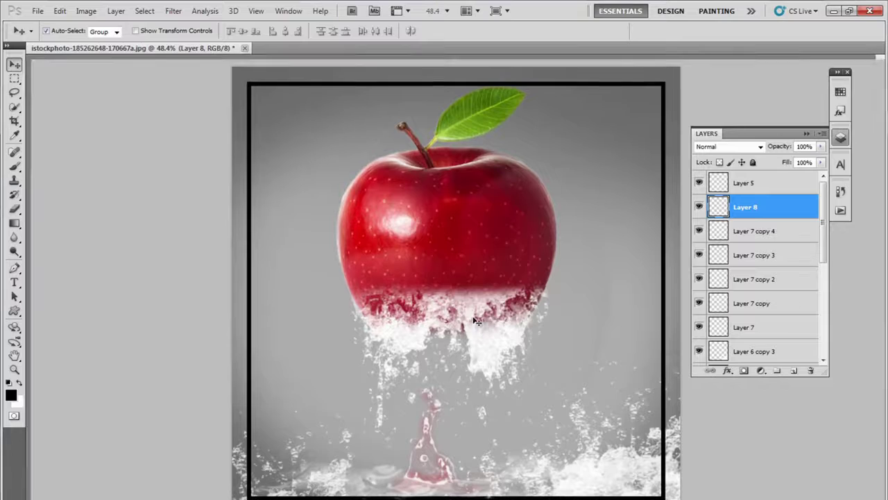
pyautogui.press('f')
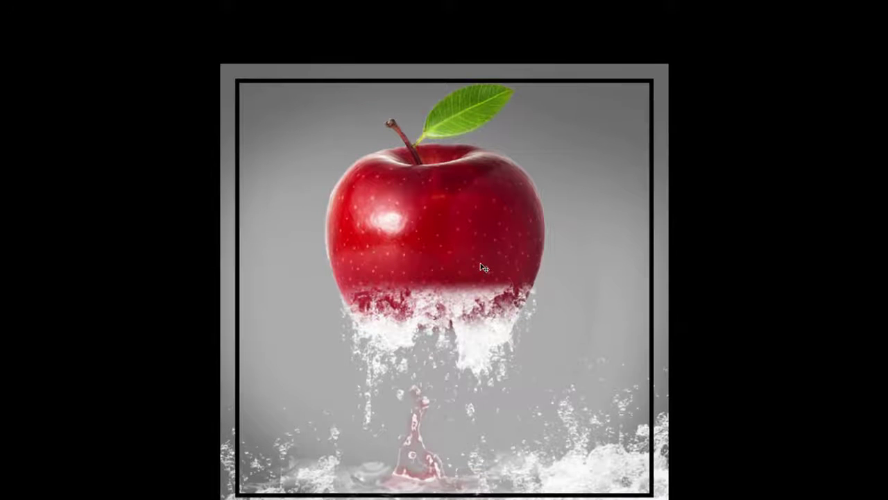
pyautogui.scroll(1, 479, 255)
pyautogui.scroll(-1, 482, 263)
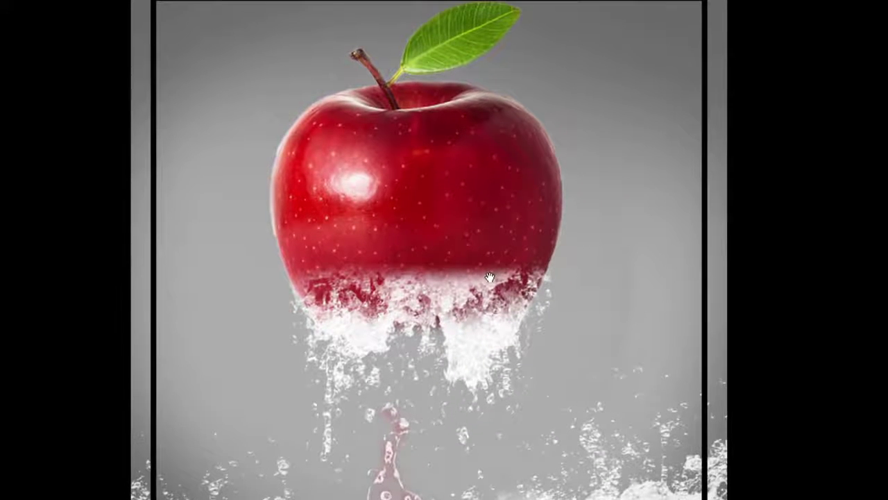
pyautogui.scroll(-2, 490, 277)
pyautogui.scroll(1, 486, 271)
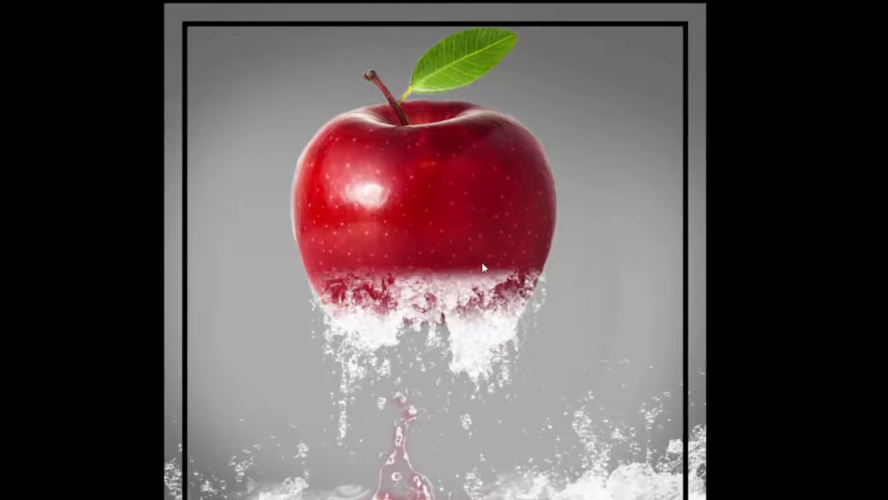